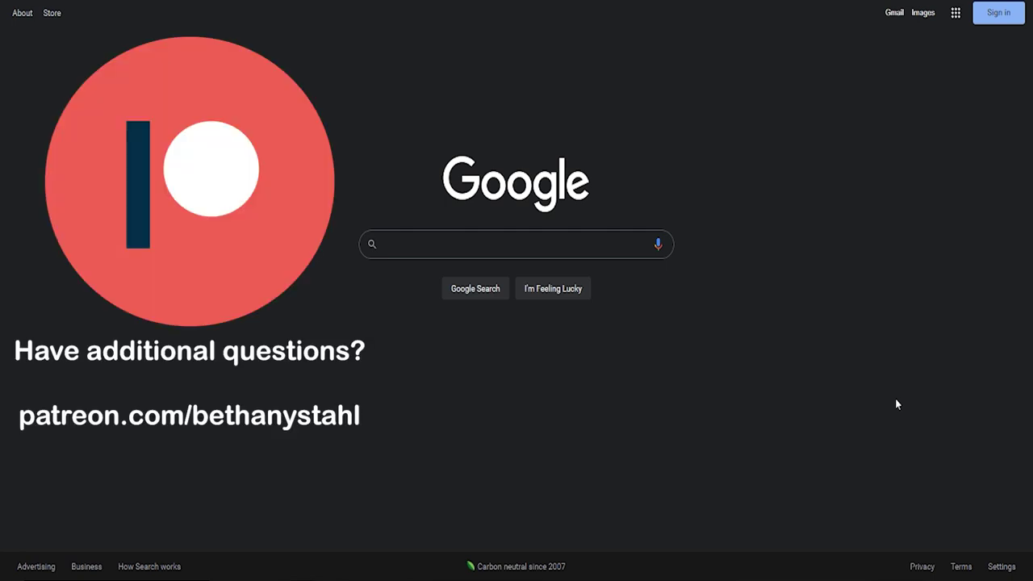
Search Google for "ingramspark cover template generator" and open IngramSpark's Cover Template Generator page
click(434, 239)
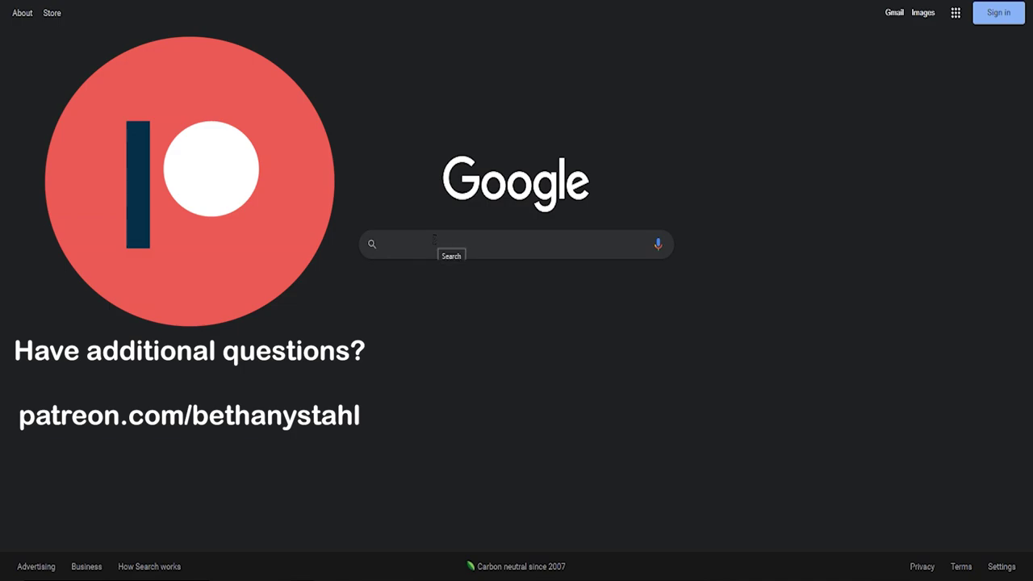
text(ingramspark)
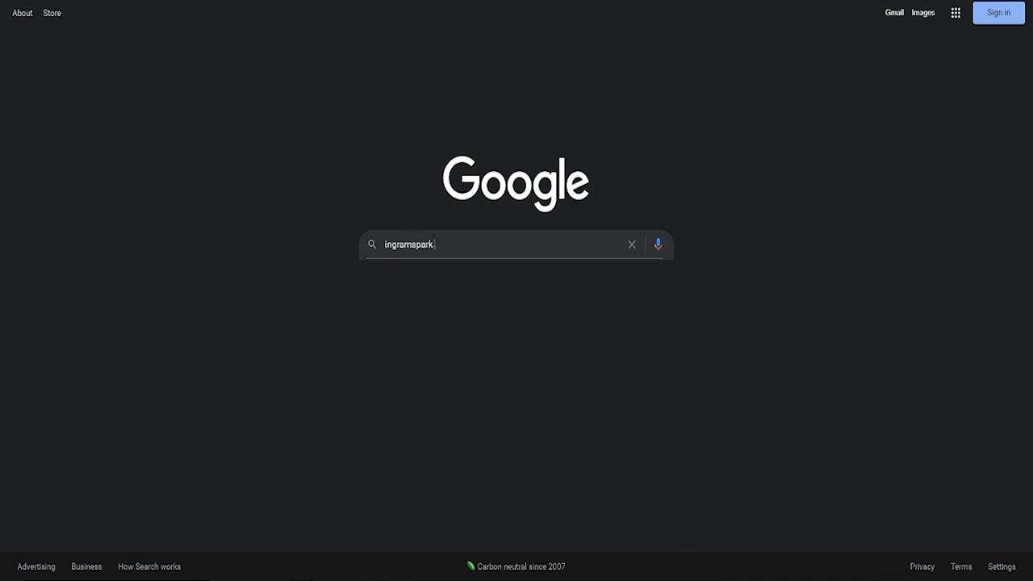
text( cover template generati)
key(BackSpace)
text(or)
key(Return)
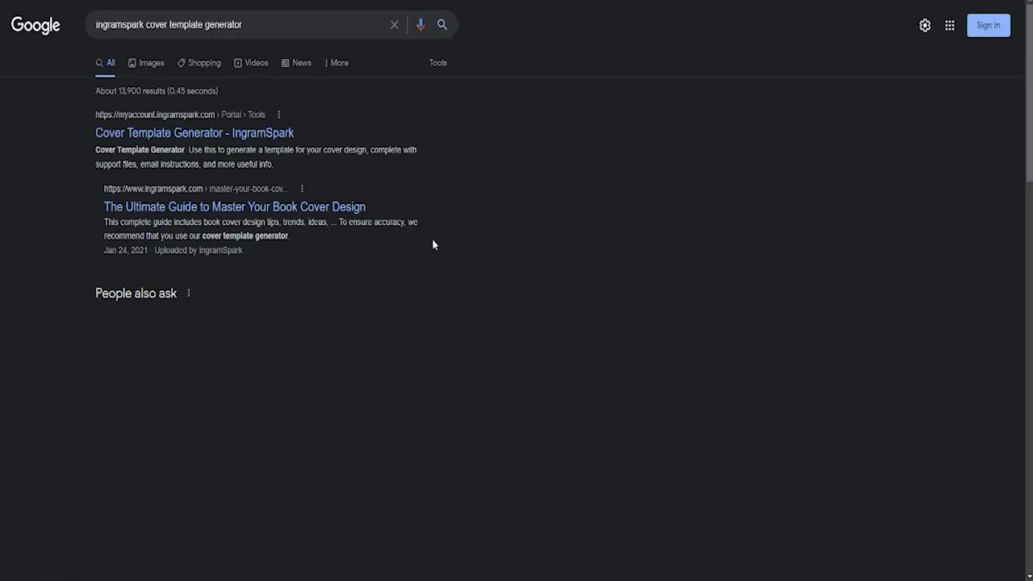
click(229, 142)
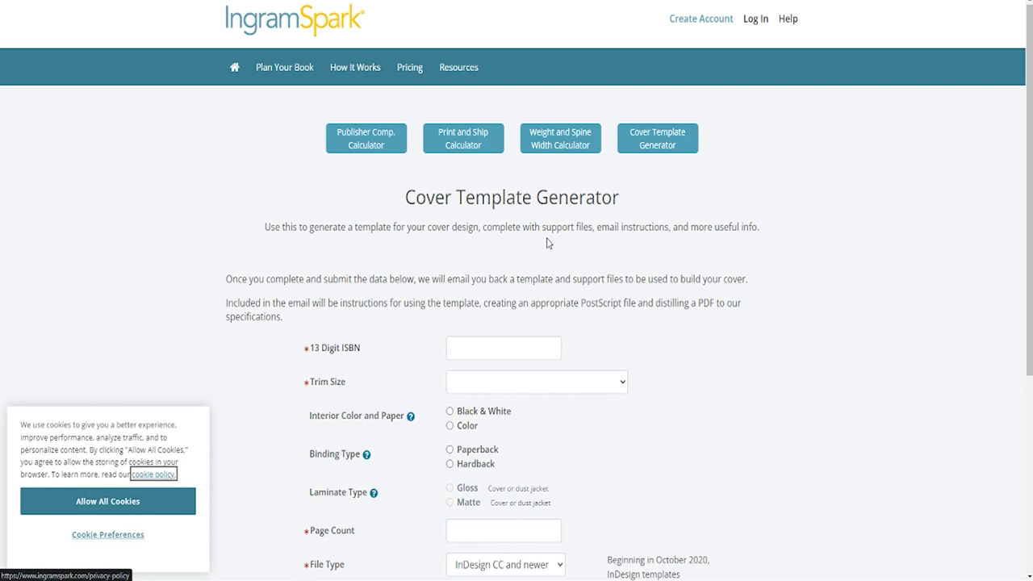
scroll(547, 242, down, 3)
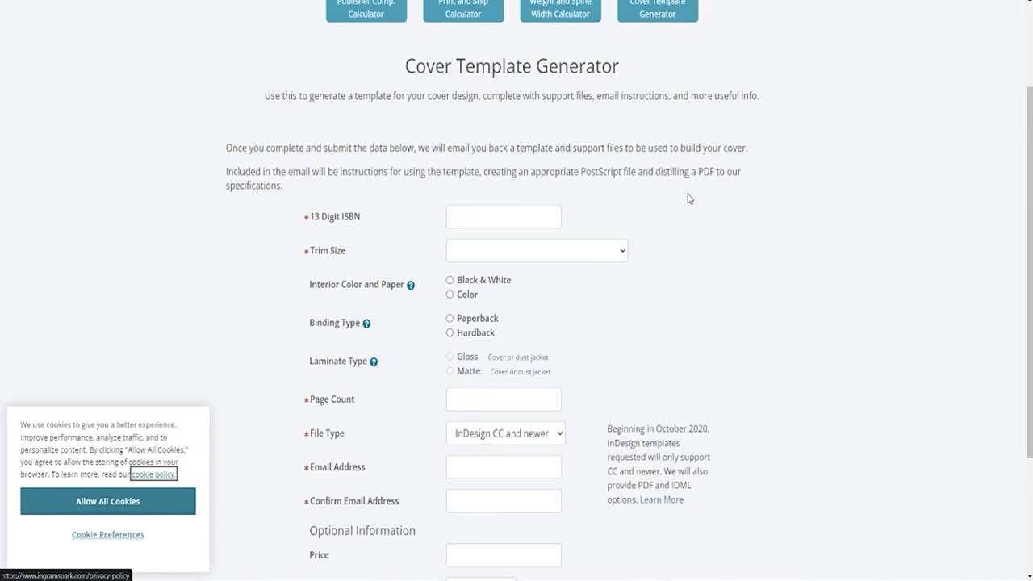
scroll(689, 198, down, 3)
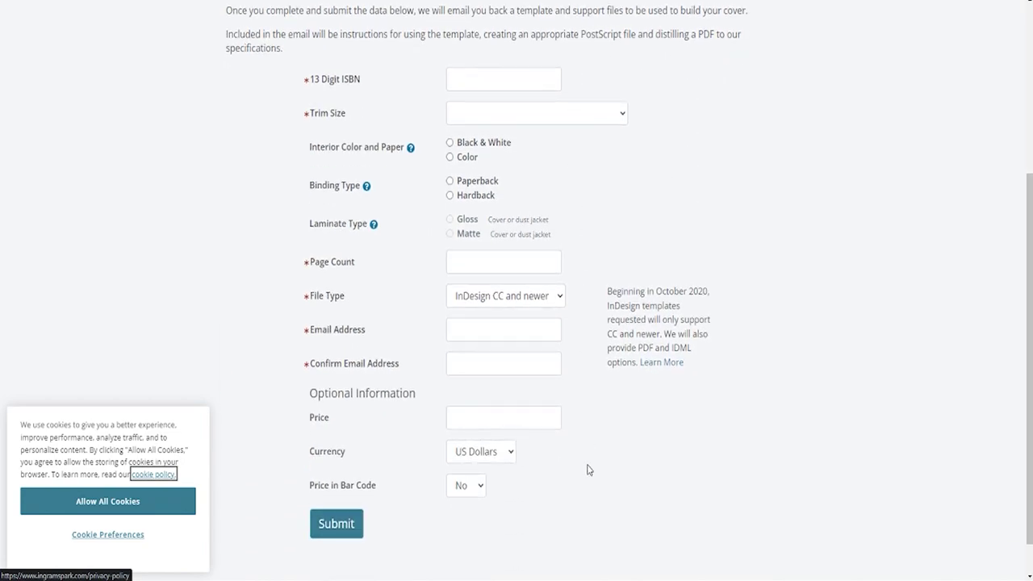
scroll(554, 345, up, 3)
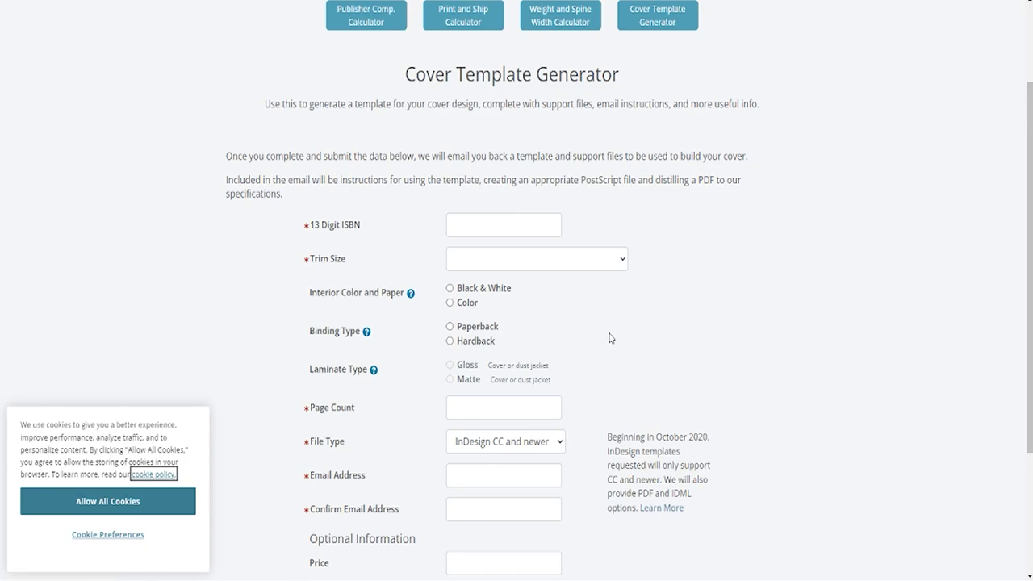
scroll(611, 339, down, 1)
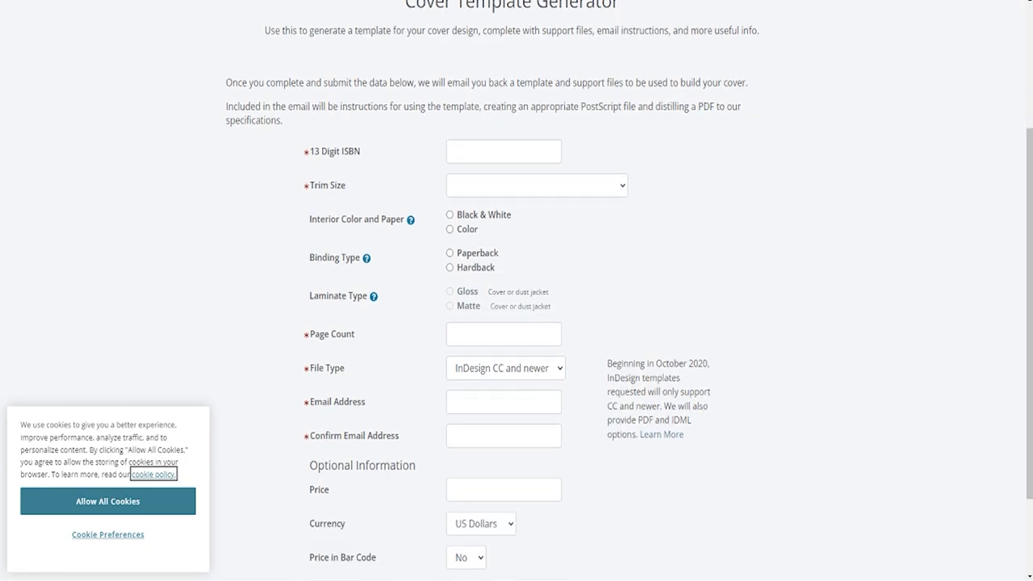
click(465, 147)
key(ctrl+v)
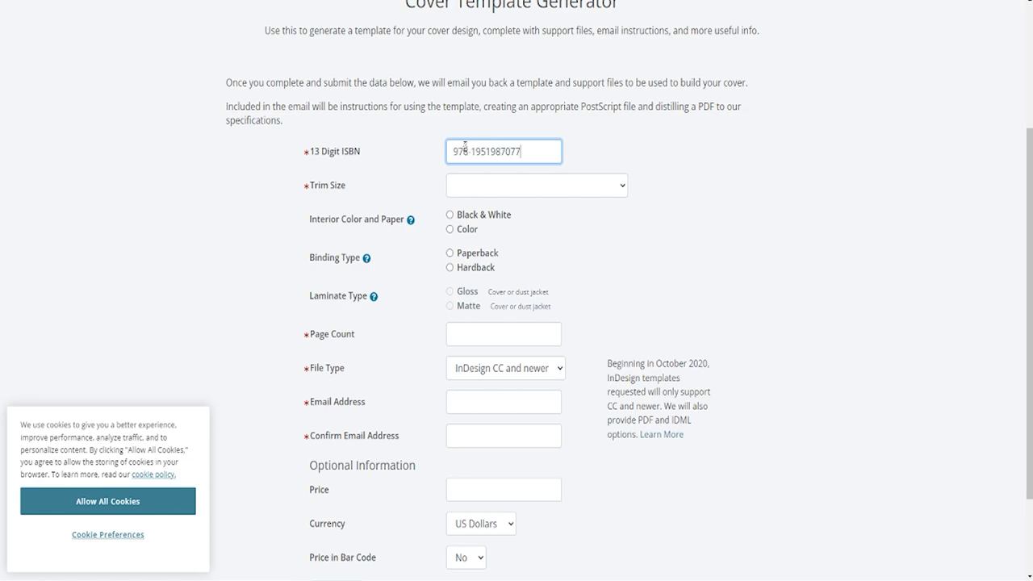
click(593, 185)
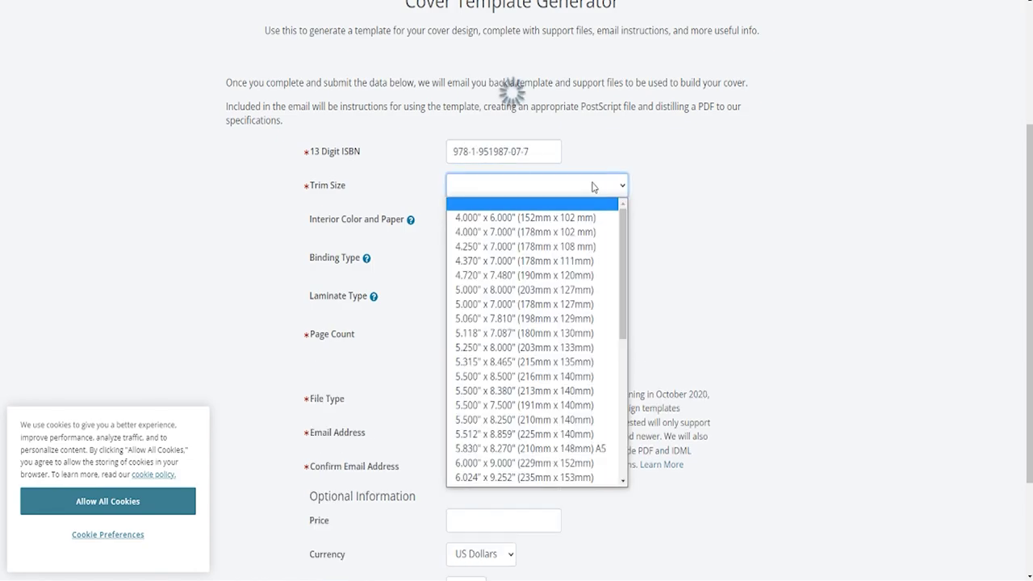
click(469, 300)
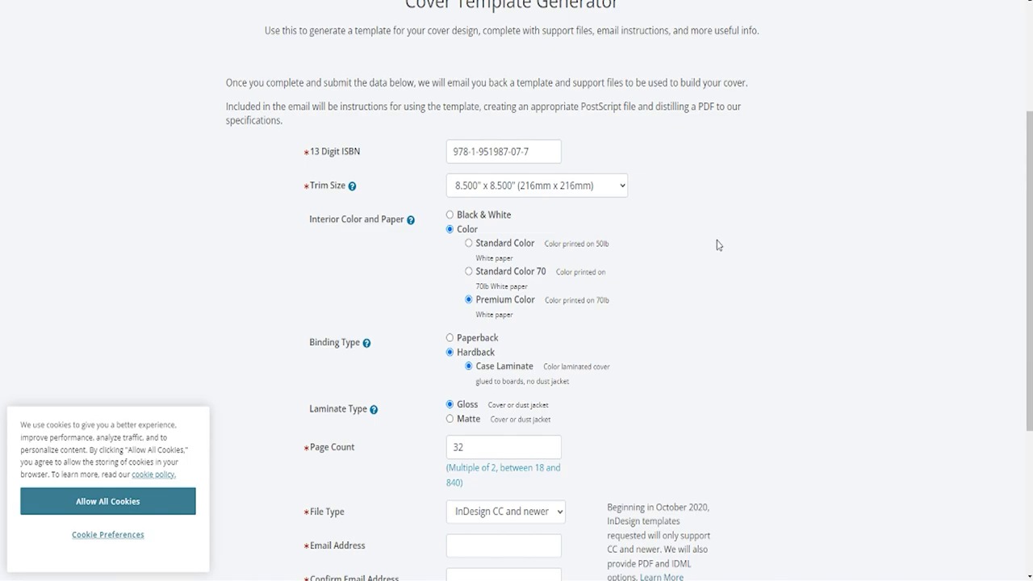
Set the optional price to 20.00 and Price in Bar Code to Yes
scroll(672, 311, down, 1)
scroll(564, 371, down, 3)
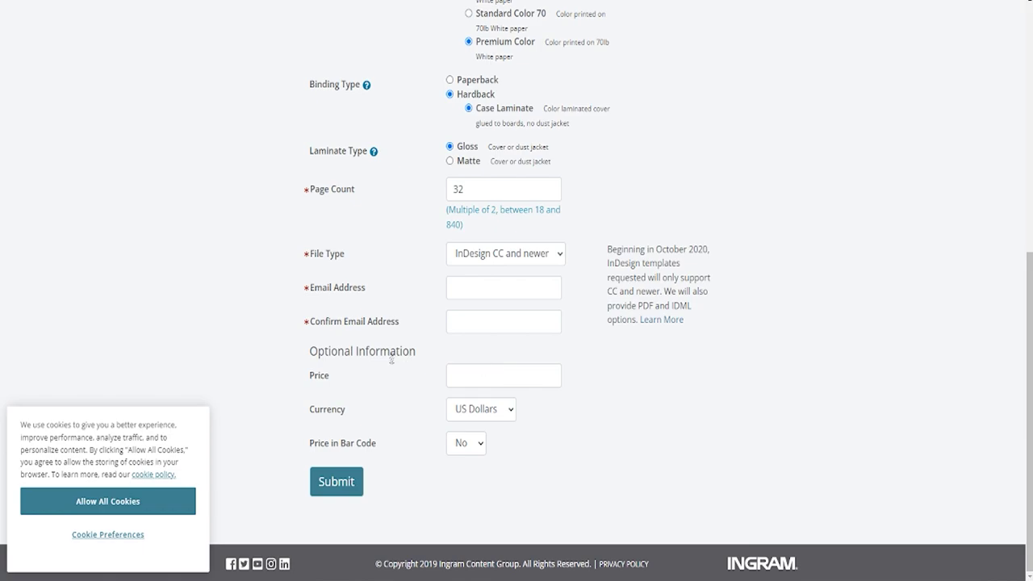
click(503, 375)
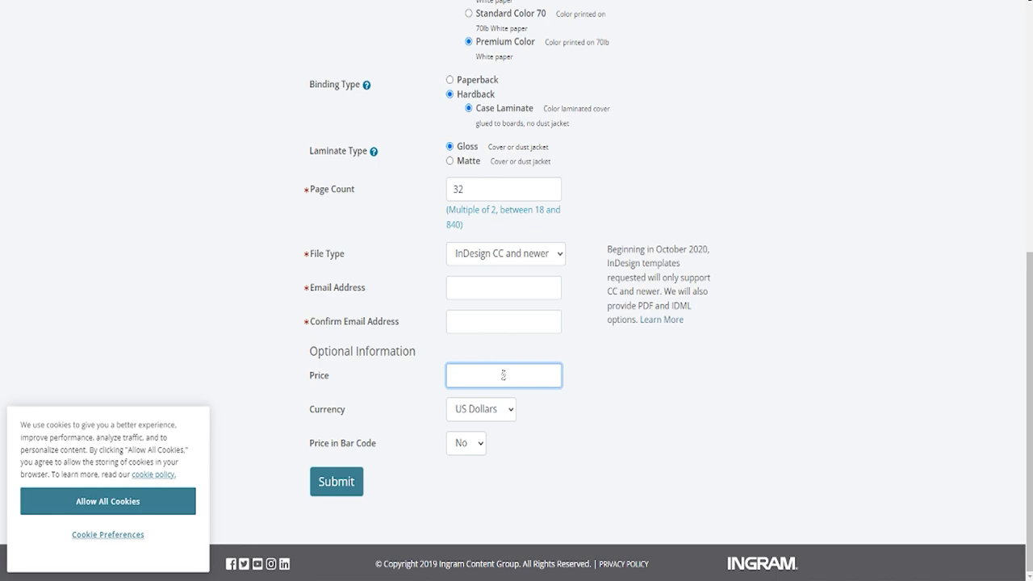
text(20.00)
click(478, 448)
click(464, 477)
Select InDesign CC and newer as the file type for the requested cover template
click(496, 291)
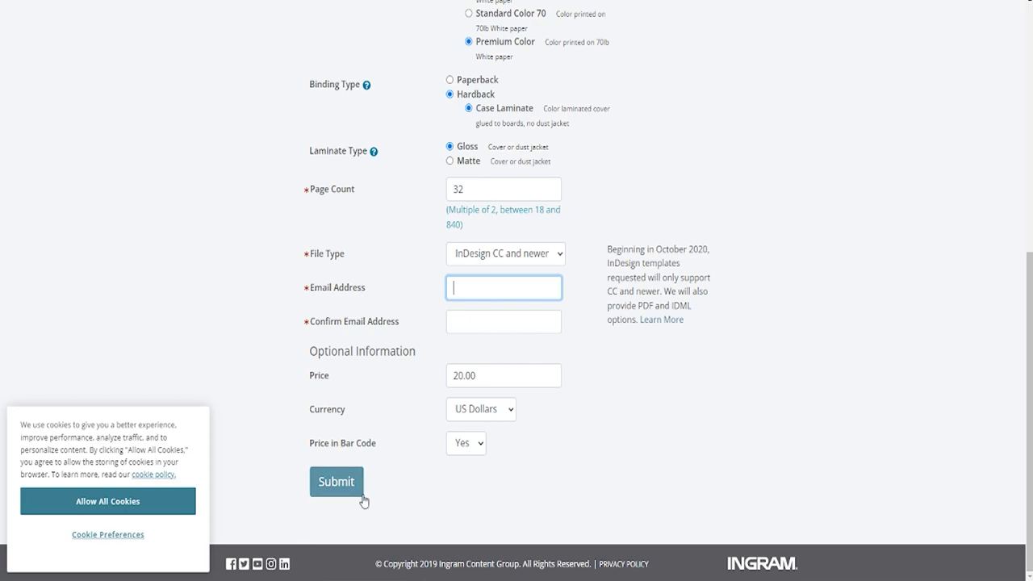
click(499, 266)
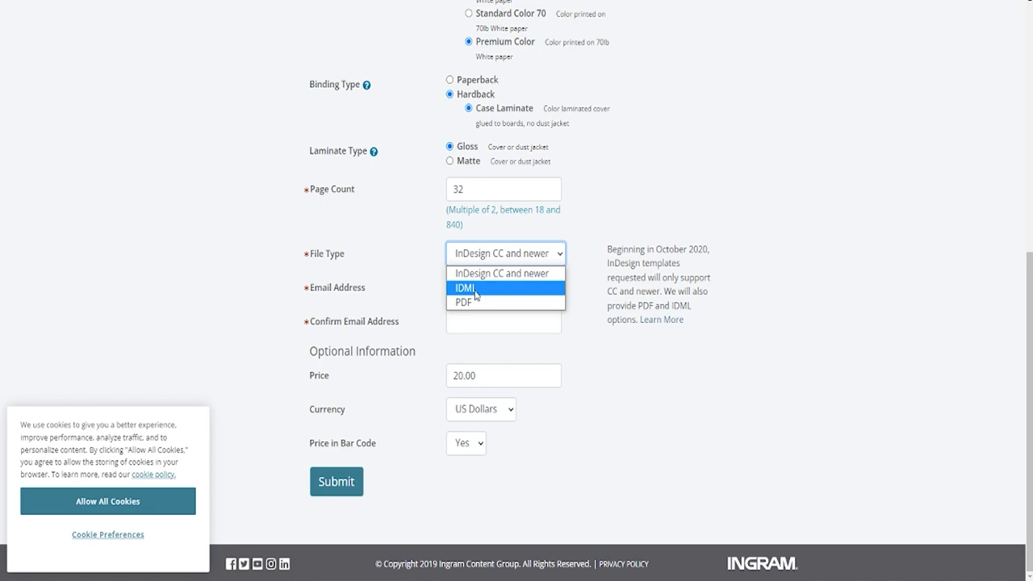
click(541, 275)
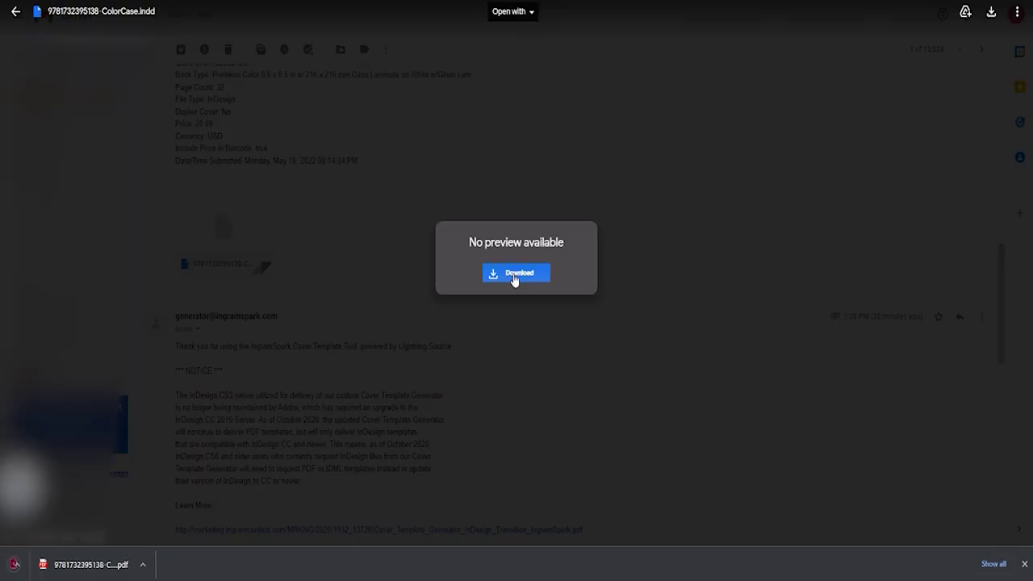
click(514, 274)
click(113, 568)
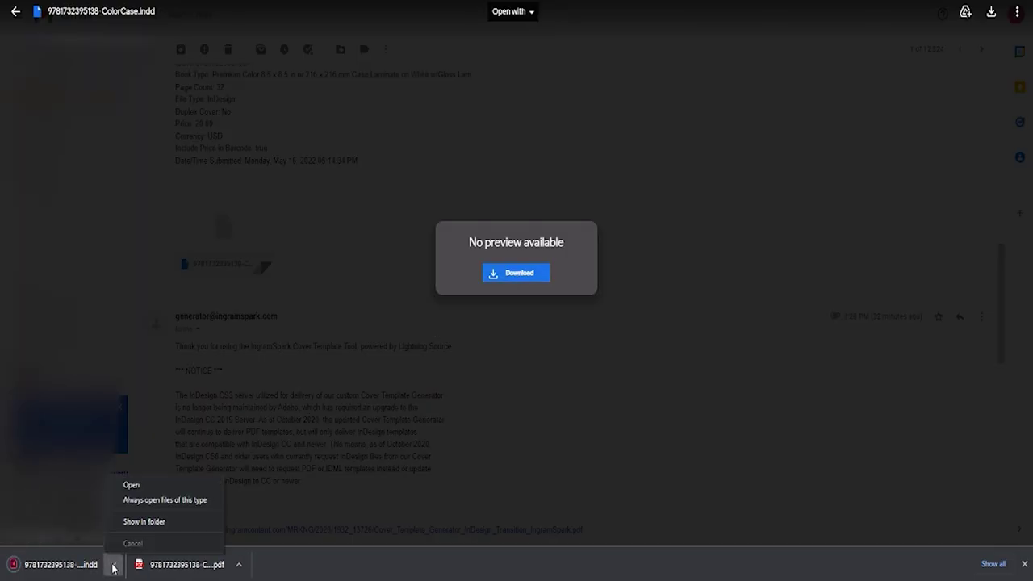
click(129, 487)
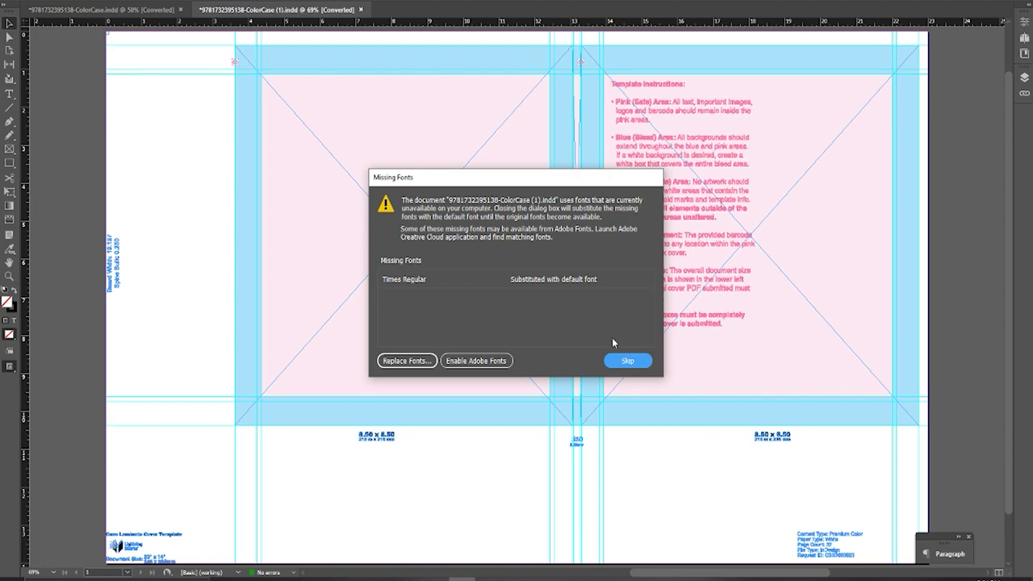
click(627, 363)
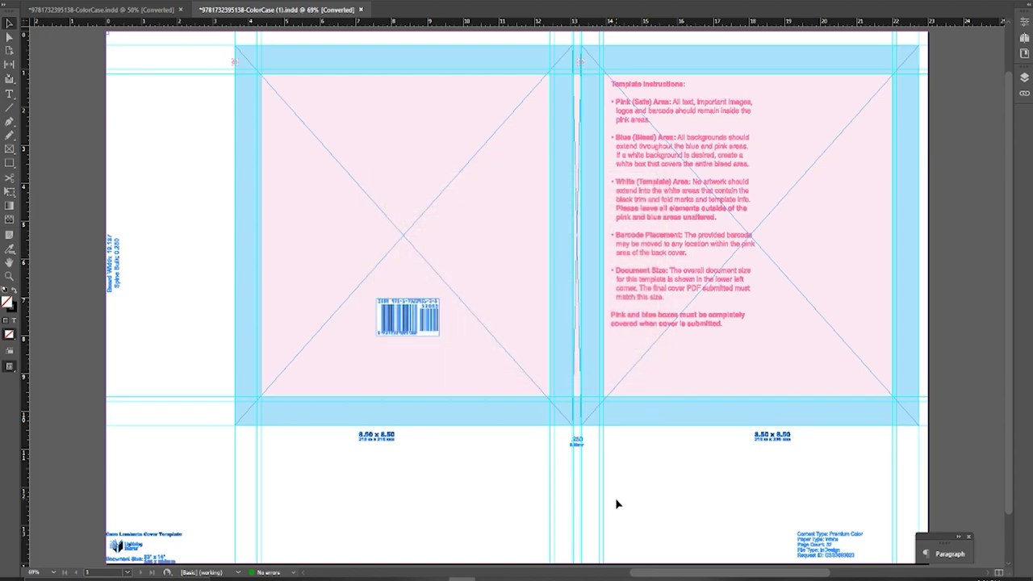
Reposition the barcode within the back cover's pink safe area, leaving it near the lower centre
key(ctrl+minus)
key(ctrl+minus)
key(ctrl+equal)
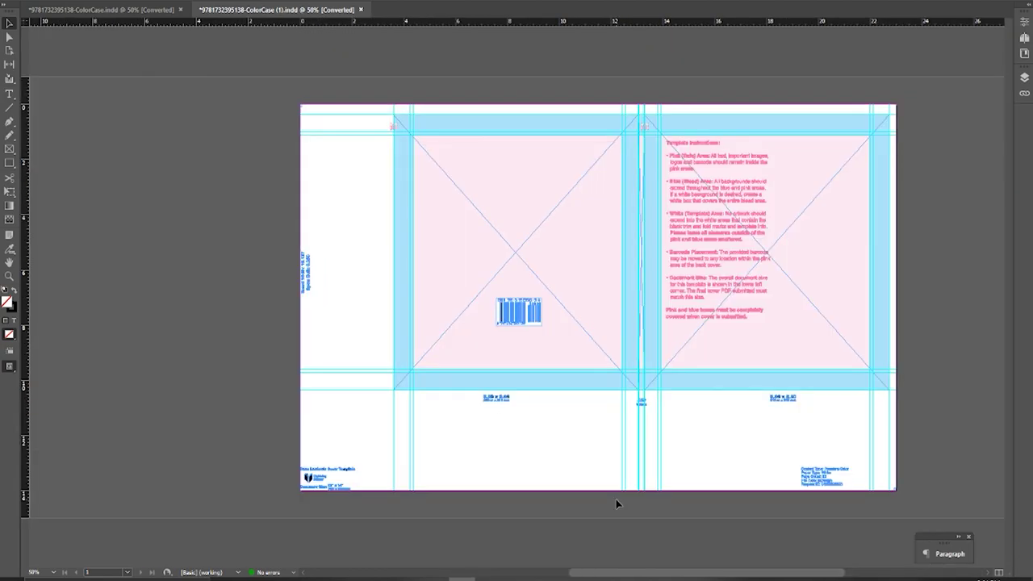
scroll(616, 500, right, 5)
scroll(616, 501, left, 3)
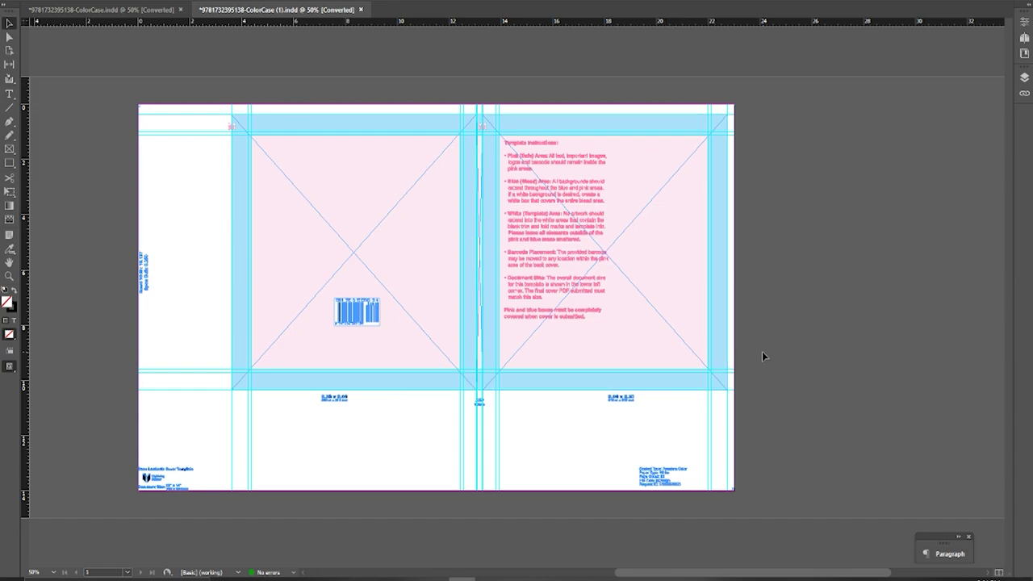
drag(392, 268, 391, 343)
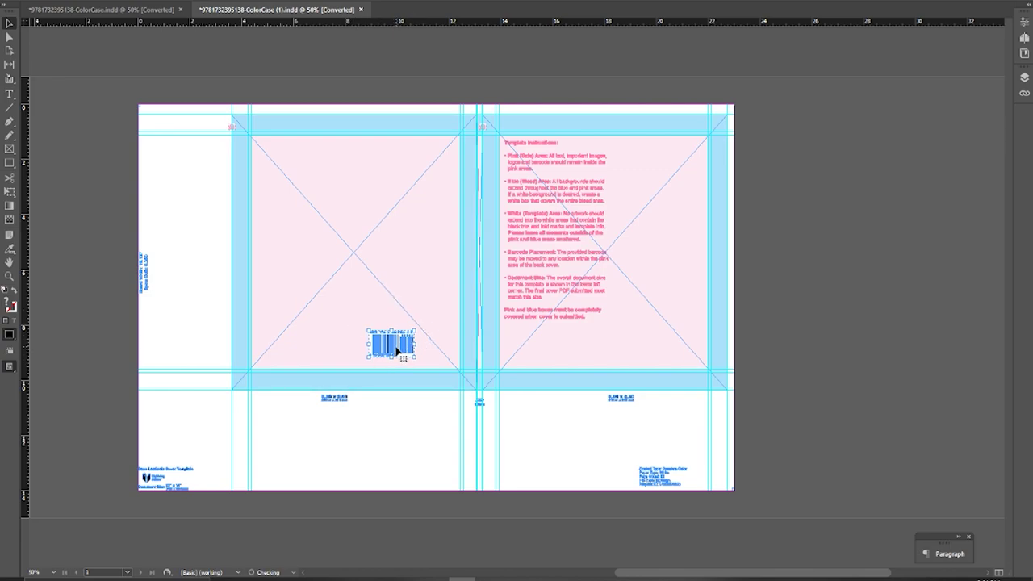
drag(397, 349, 362, 327)
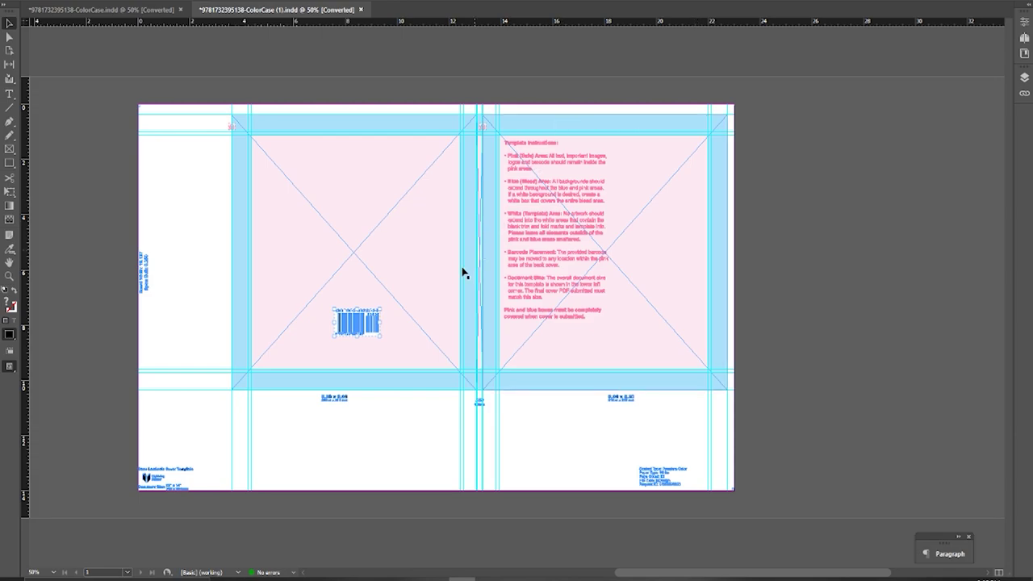
Examine the template's back cover, spine and front cover up close, including the pink safe and blue bleed areas
key(ctrl+equal)
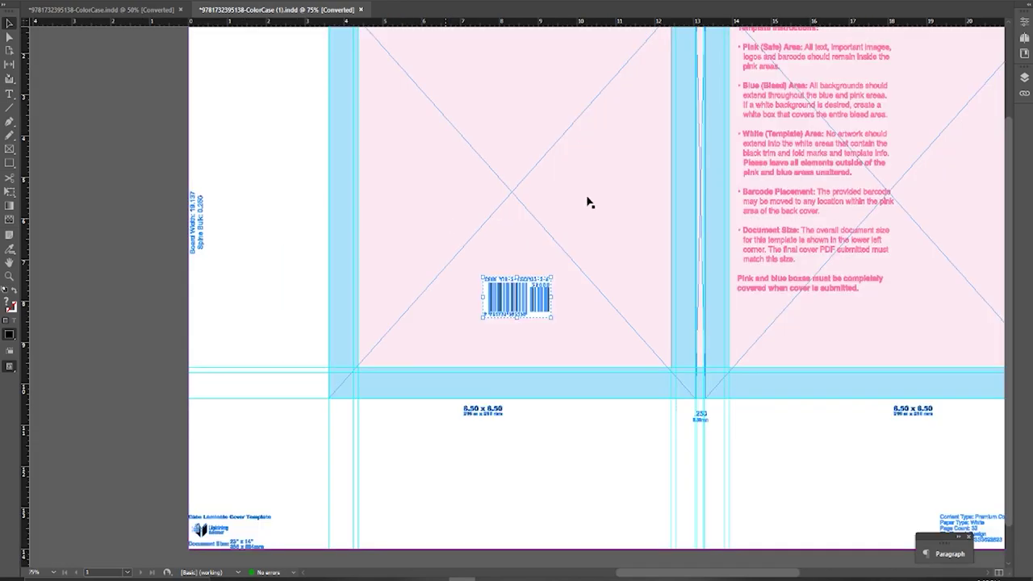
scroll(701, 203, up, 3)
scroll(700, 205, right, 5)
scroll(701, 205, left, 10)
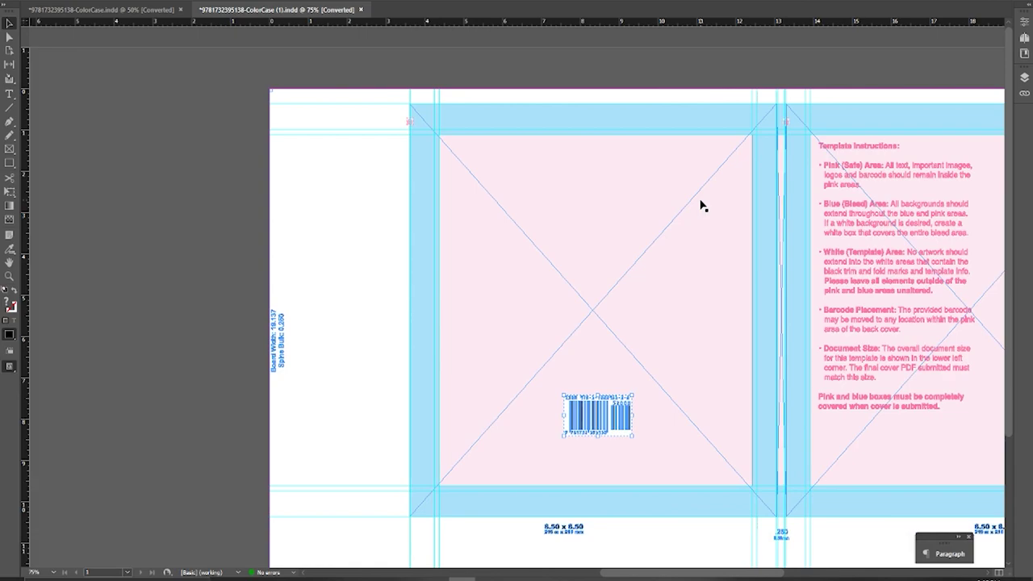
scroll(700, 203, right, 3)
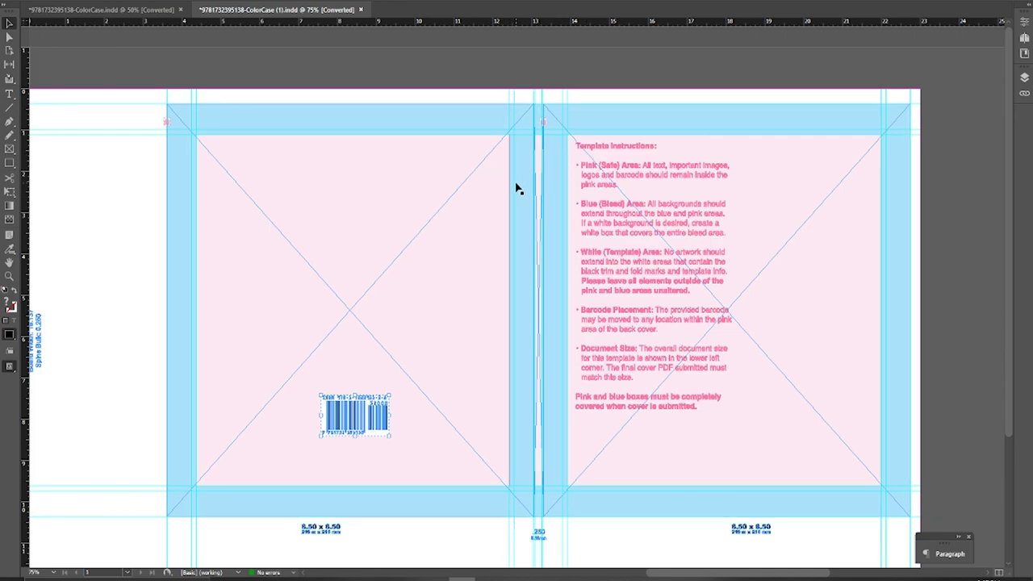
Place the Save the Sharks Book Jacket image from the file folder into the back-cover frame
key(ctrl+minus)
key(ctrl+minus)
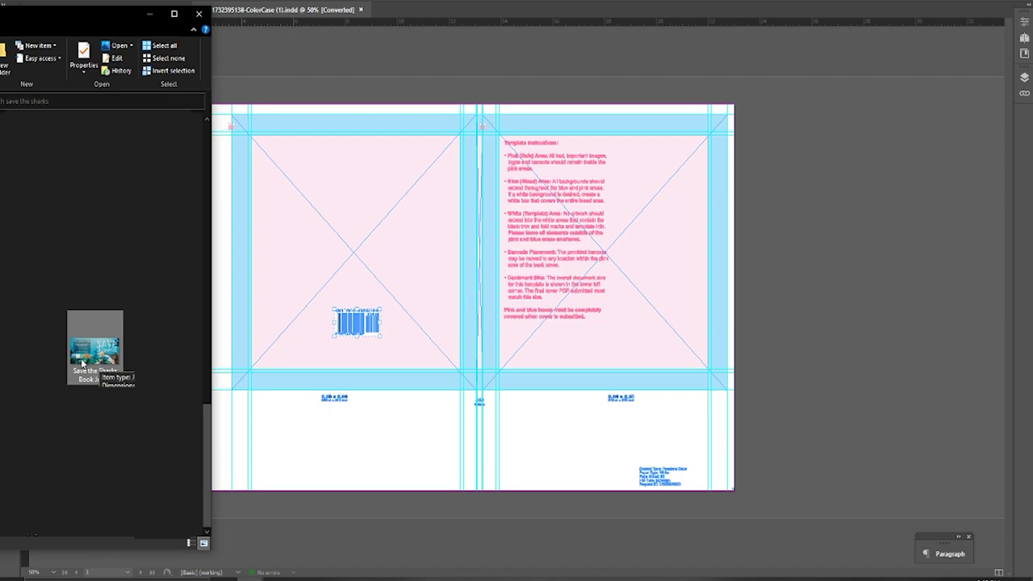
drag(83, 364, 311, 173)
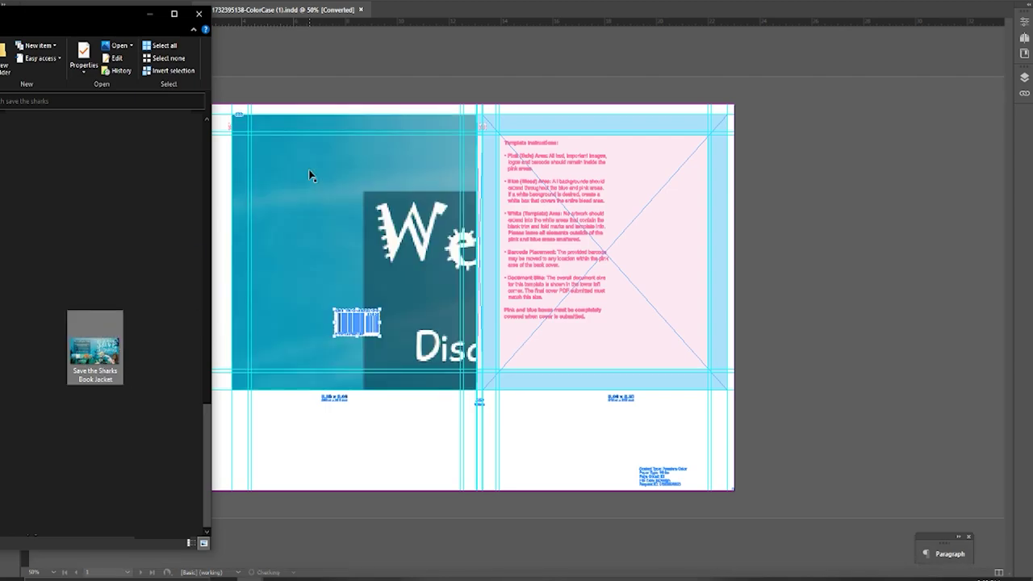
click(149, 13)
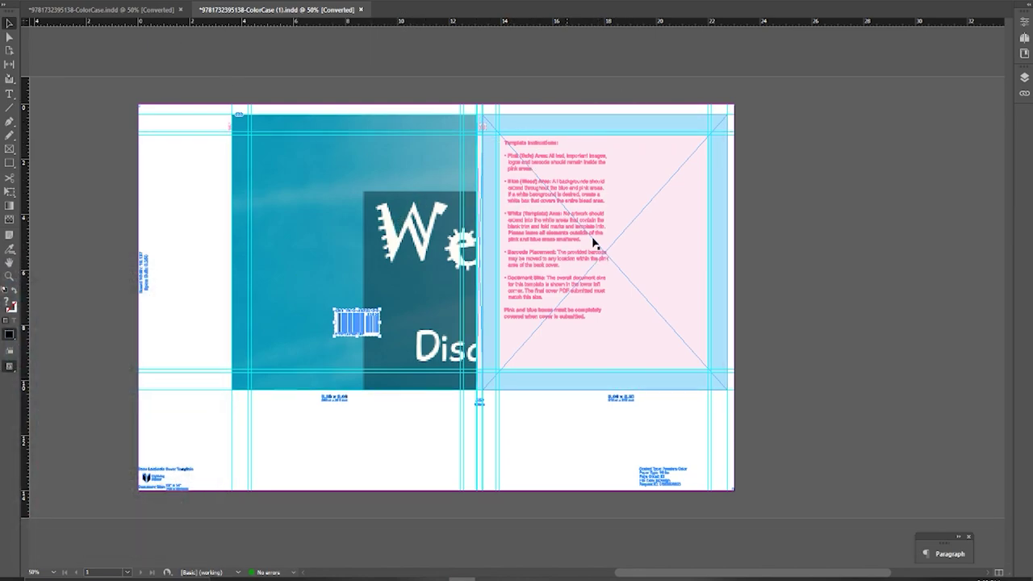
Fit the jacket image with Fill Frame Proportionally and shift it inside the frame to show the back-cover artwork
click(365, 195)
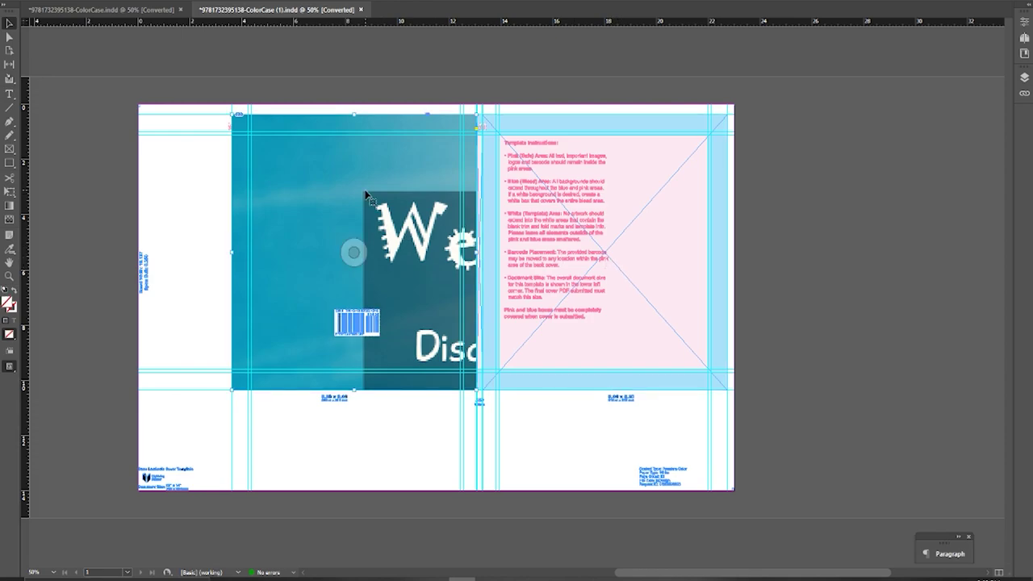
right_click(366, 194)
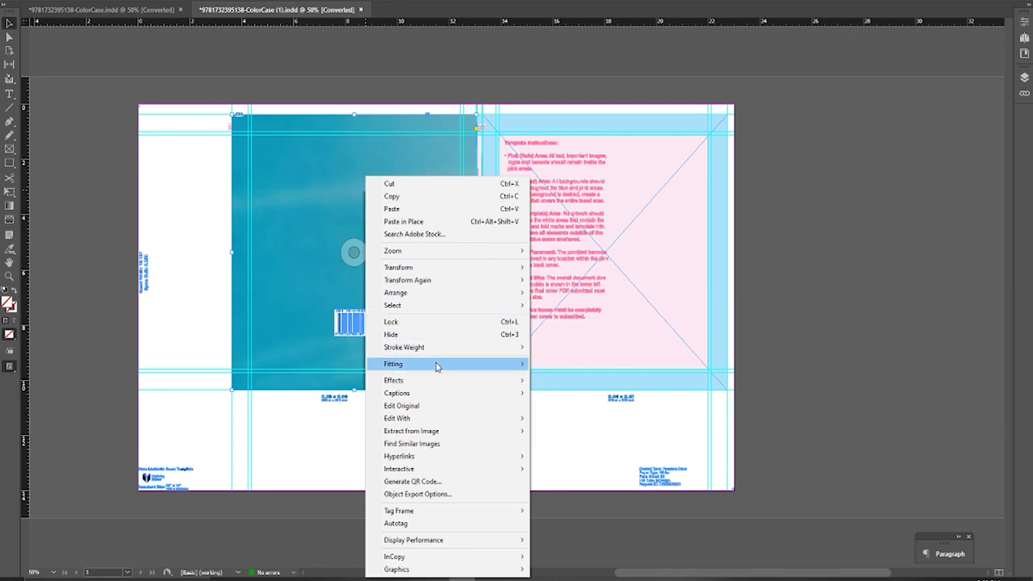
mouse_move(438, 363)
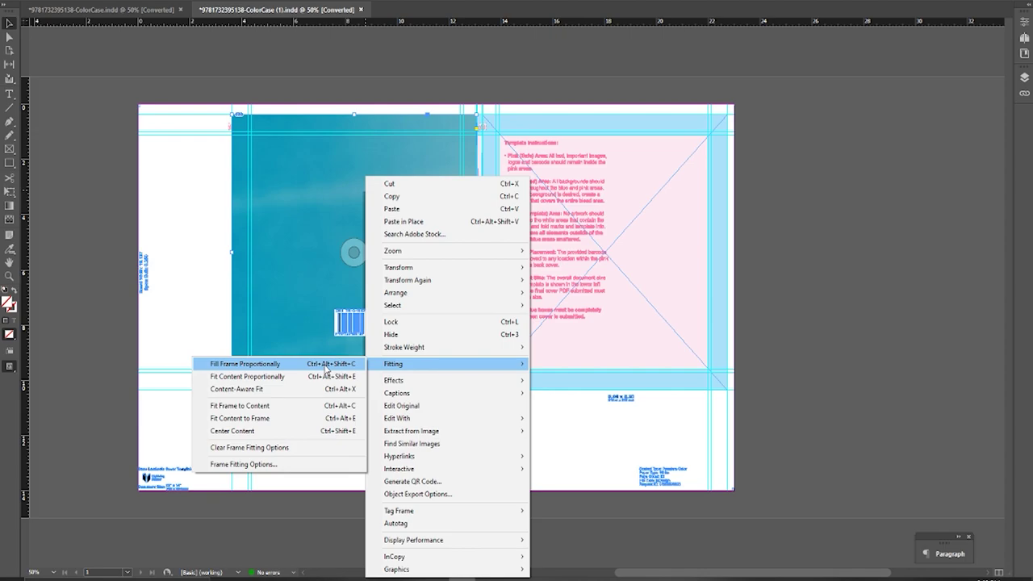
click(326, 367)
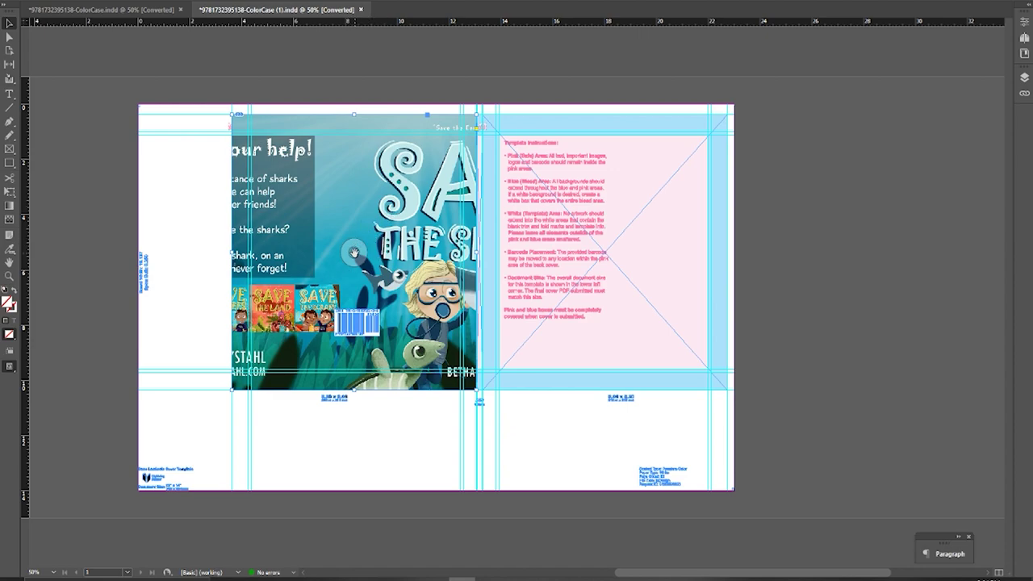
drag(354, 252, 490, 259)
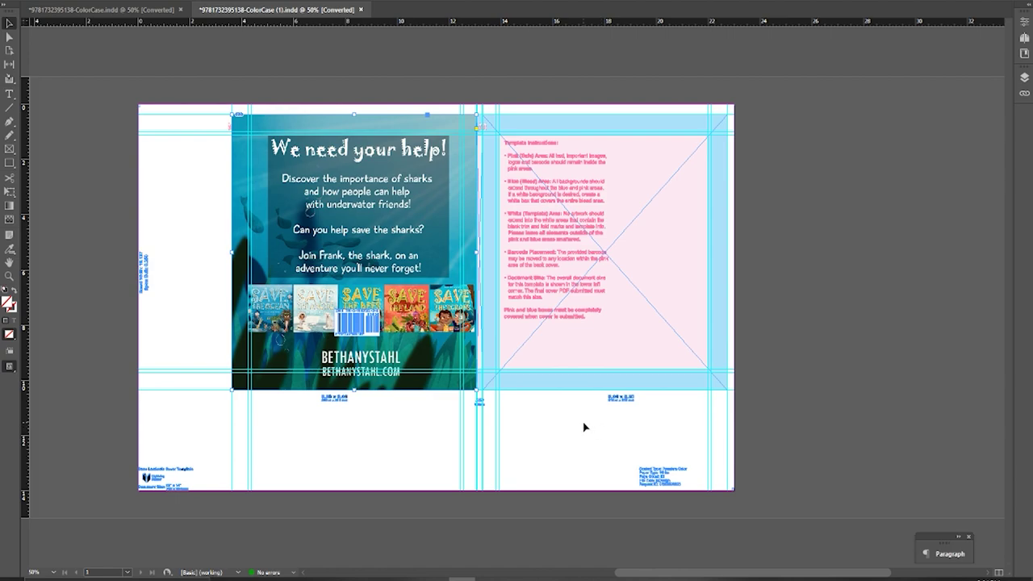
Delete the back-cover frame together with the jacket image it contains
click(353, 252)
key(Delete)
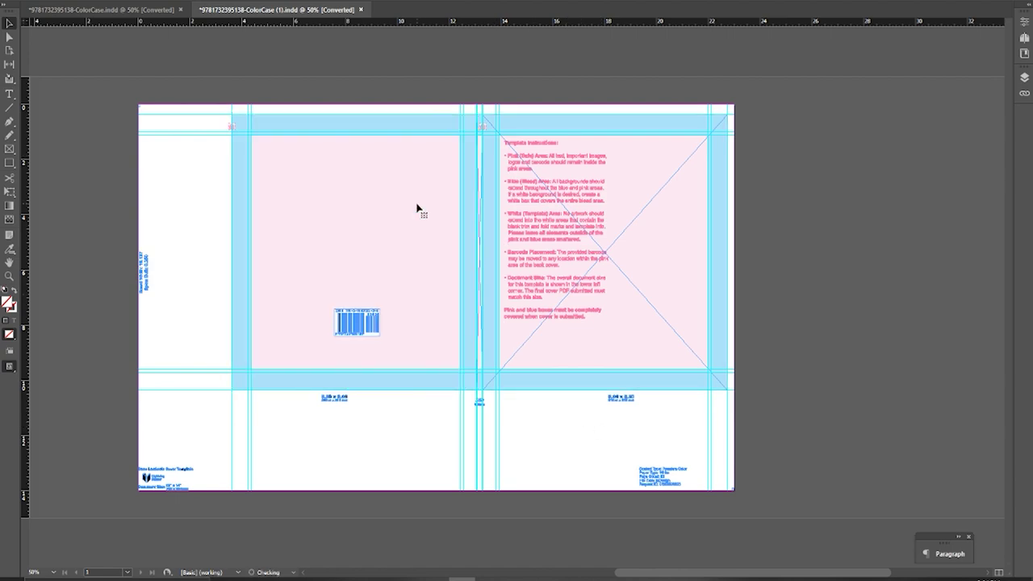
Delete the front-cover frame and place the Save the Sharks Book Jacket image directly on the page, aligned to the bleed area's upper-left corner
click(476, 186)
key(Delete)
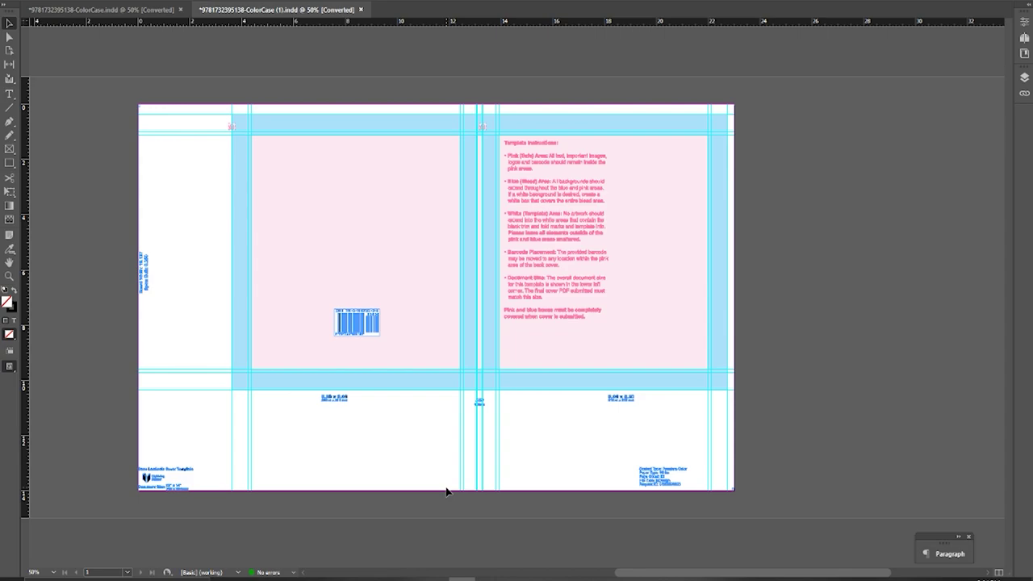
key(alt+Tab)
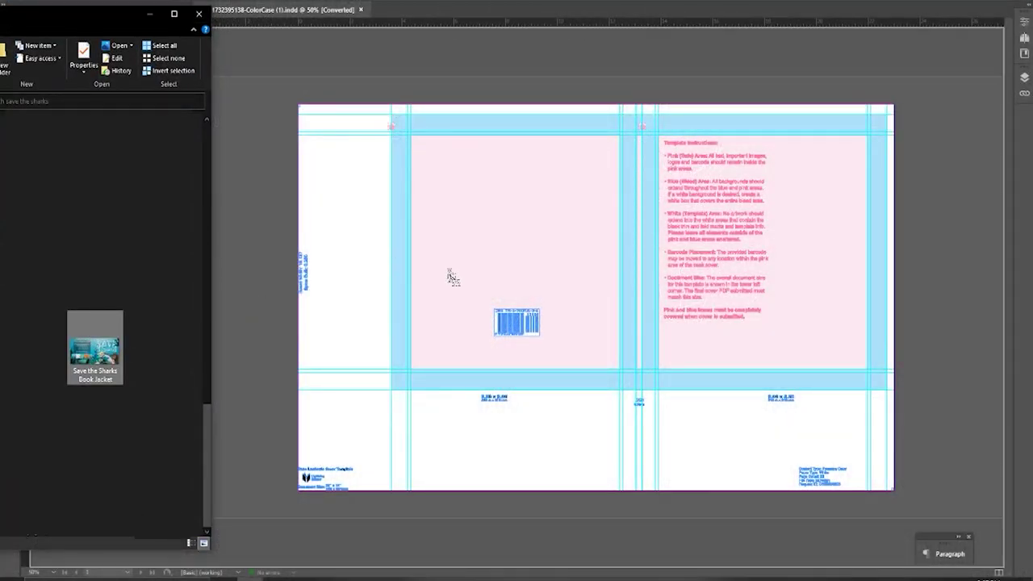
drag(451, 278, 456, 209)
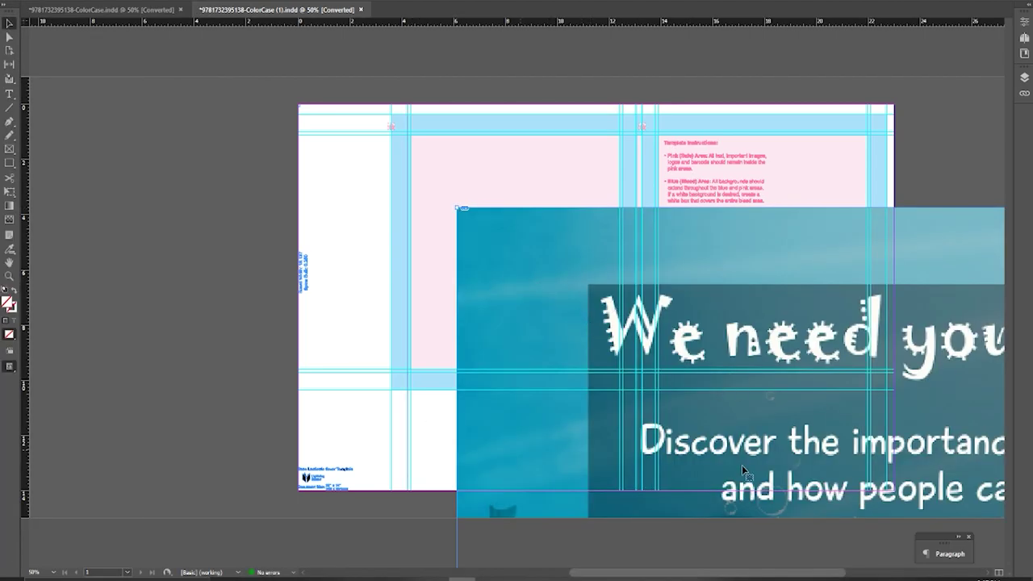
drag(526, 287, 463, 193)
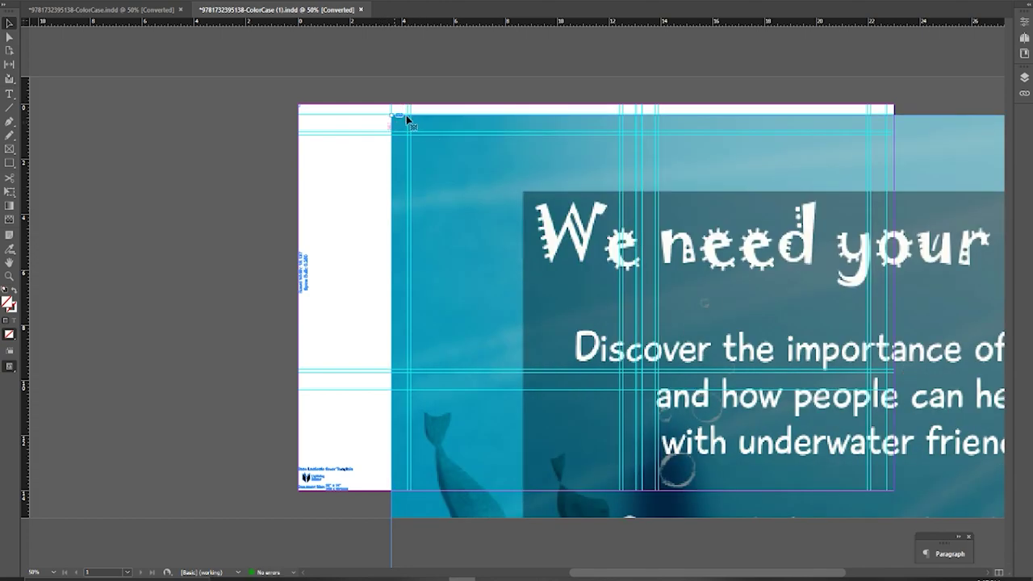
Scale the placed jacket image to 25% both horizontally and vertically
right_click(489, 159)
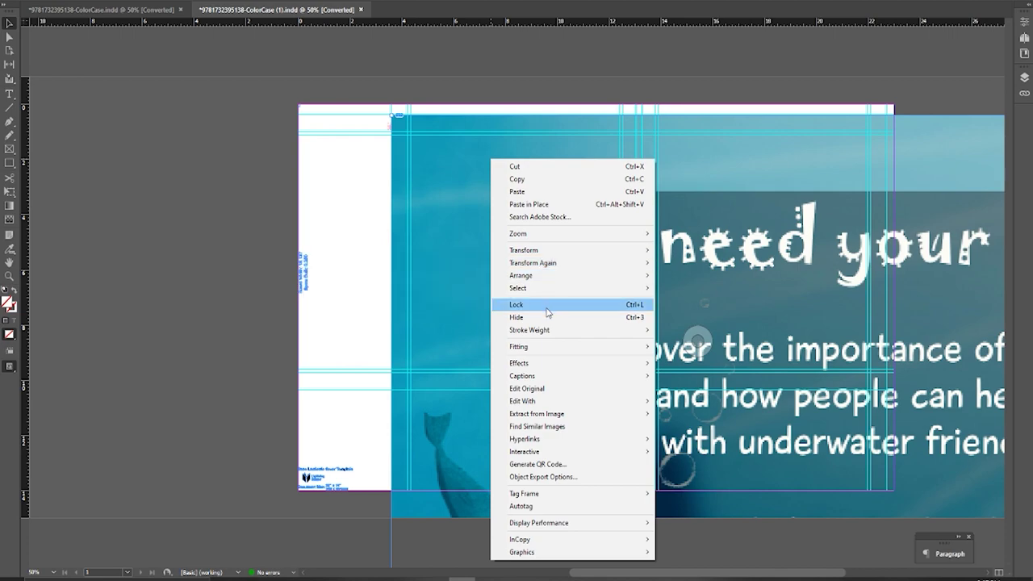
mouse_move(557, 251)
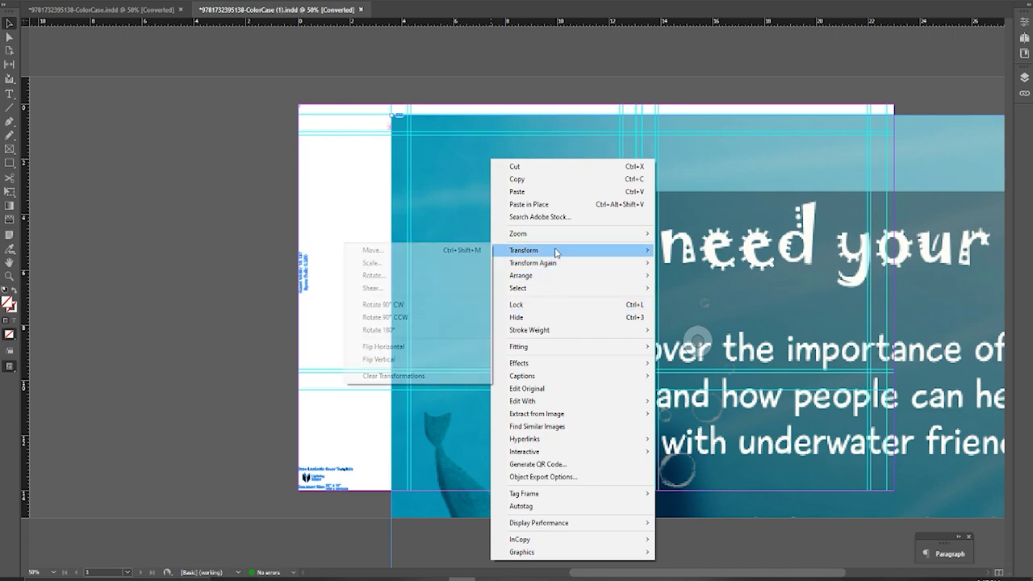
click(373, 263)
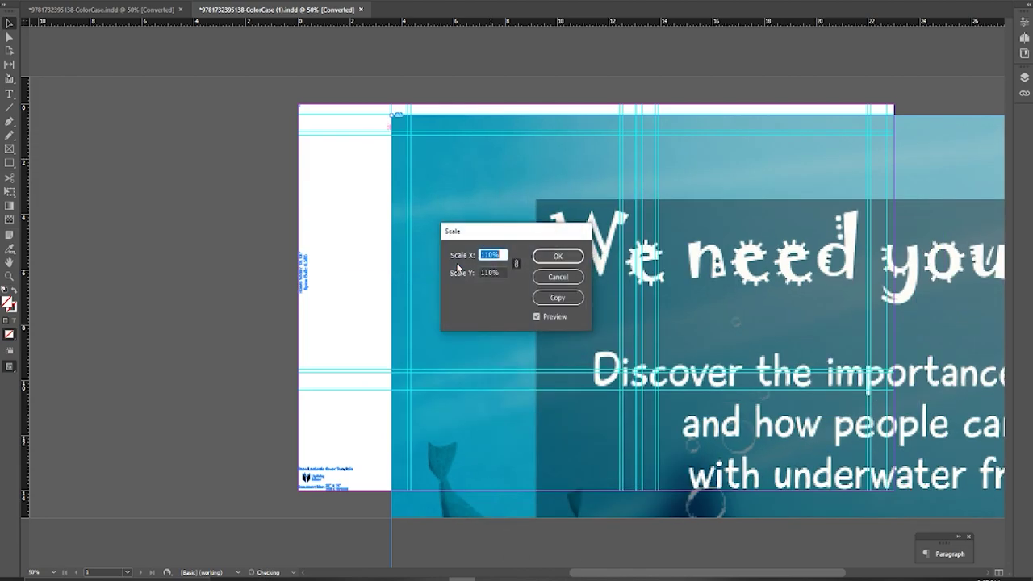
click(537, 316)
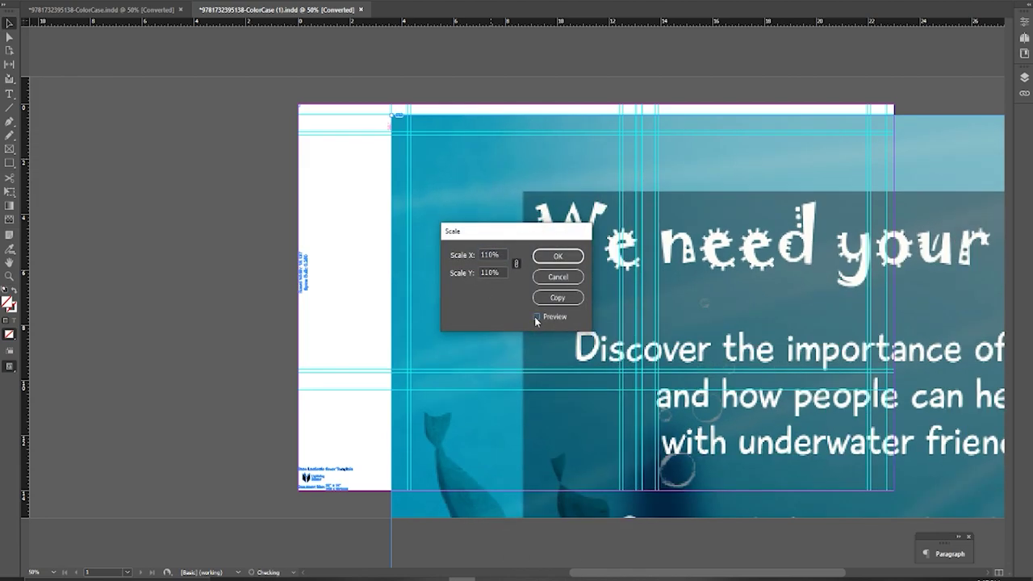
click(537, 316)
click(536, 318)
click(536, 318)
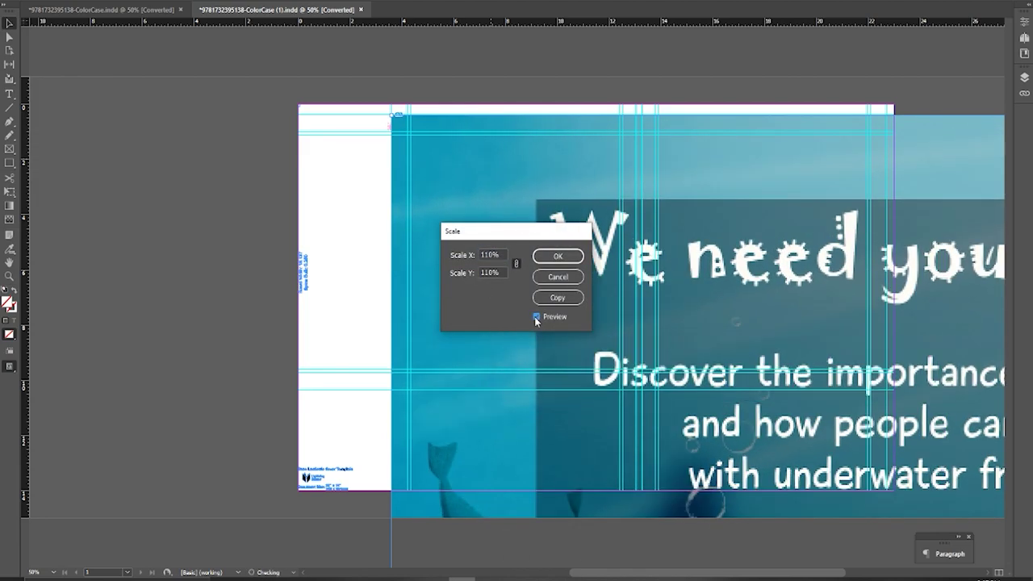
key(Tab)
text(25)
key(Tab)
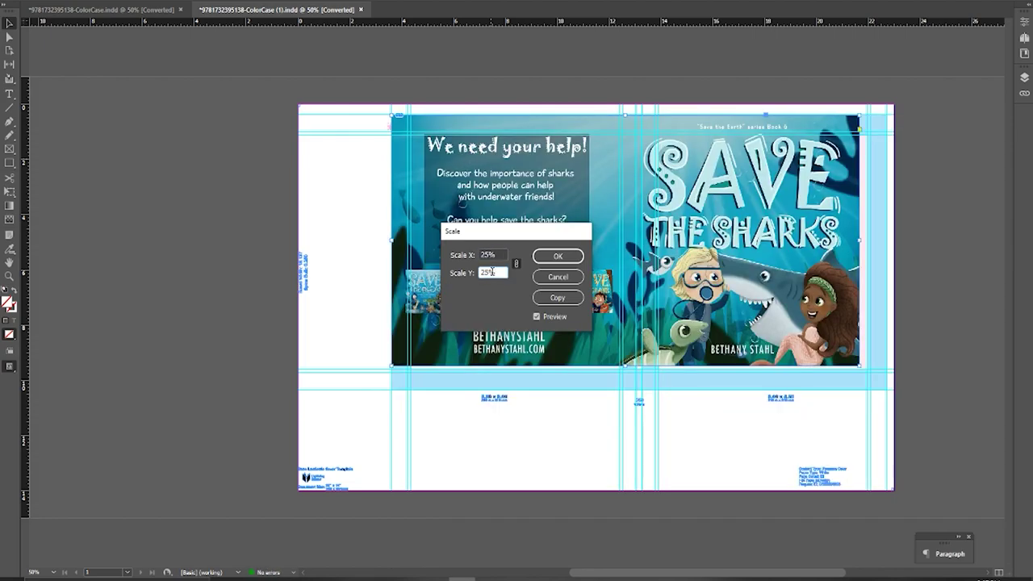
click(559, 256)
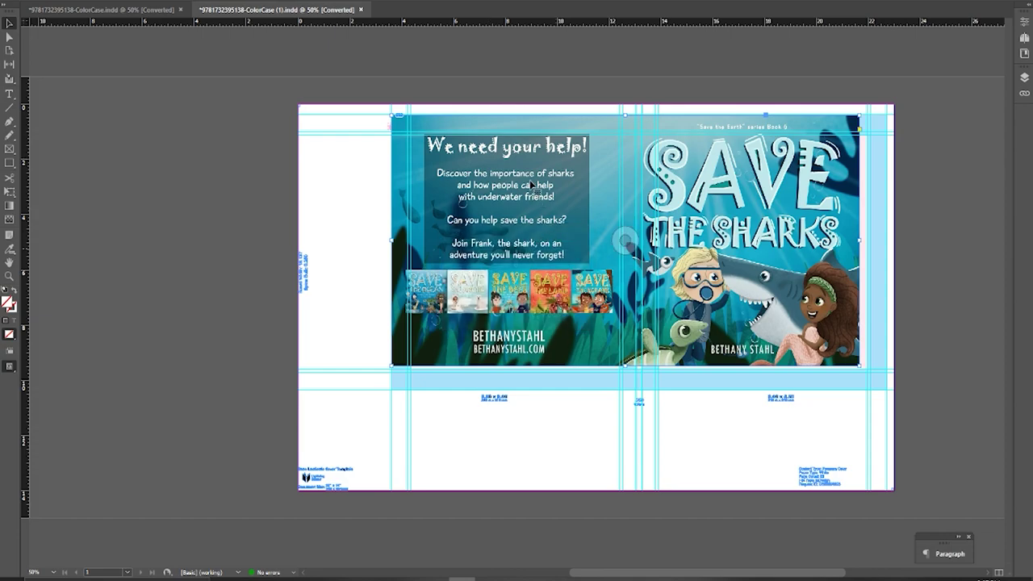
Centre the scaled jacket image within the blue bleed area of the template
drag(537, 191, 537, 191)
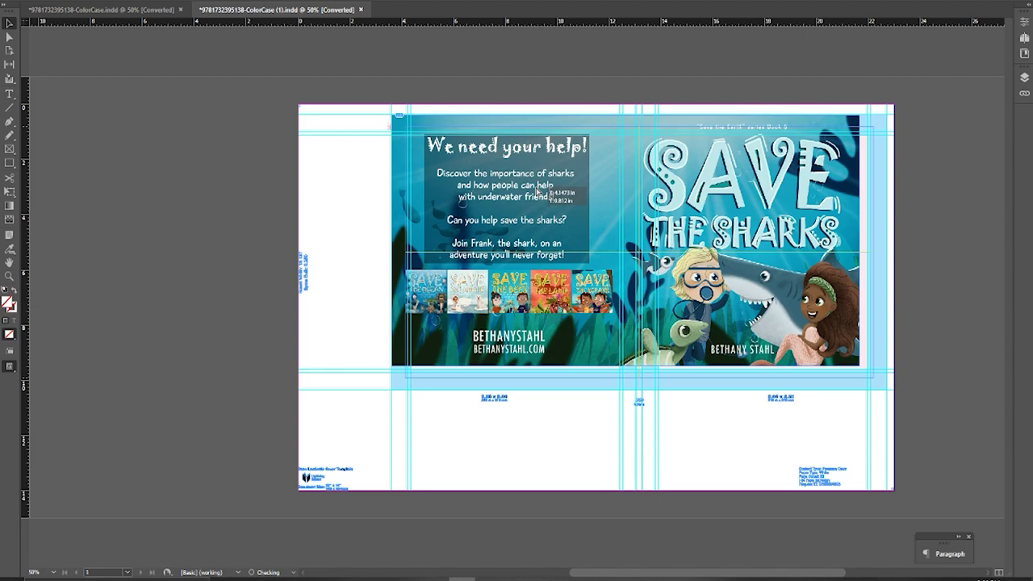
drag(537, 191, 551, 202)
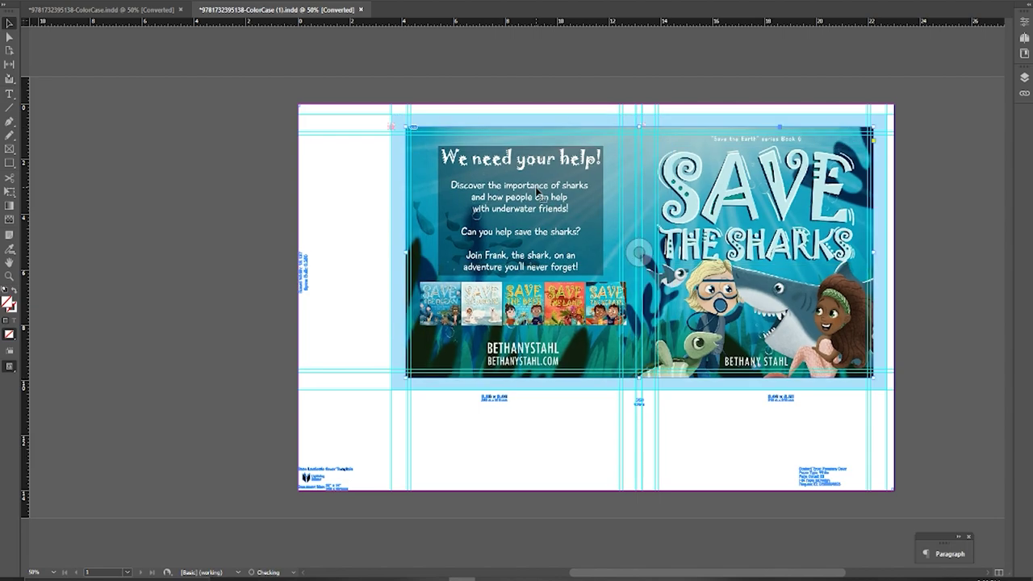
click(961, 166)
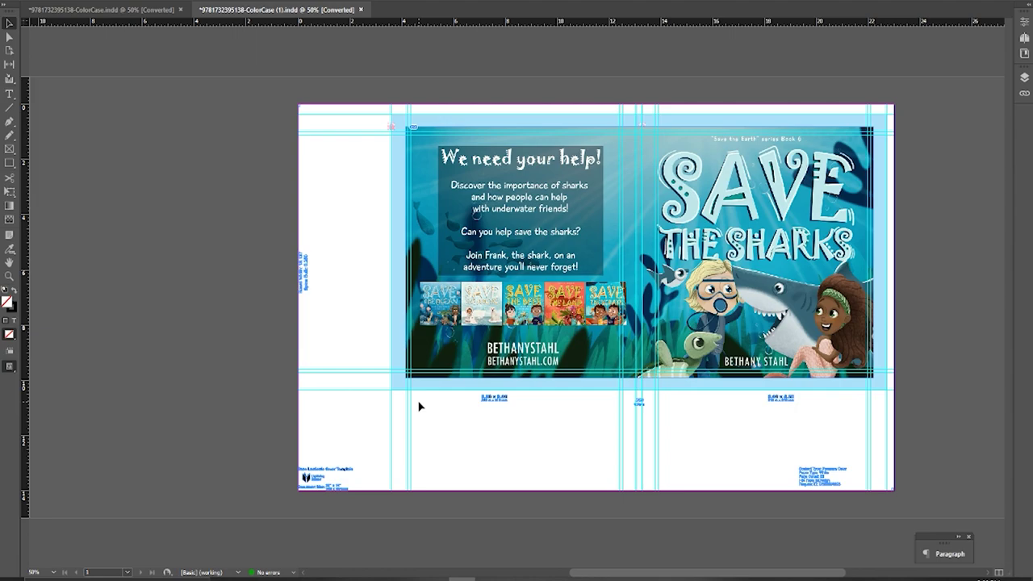
Duplicate the jacket image and align the copy to the bleed area's upper-left corner
click(589, 252)
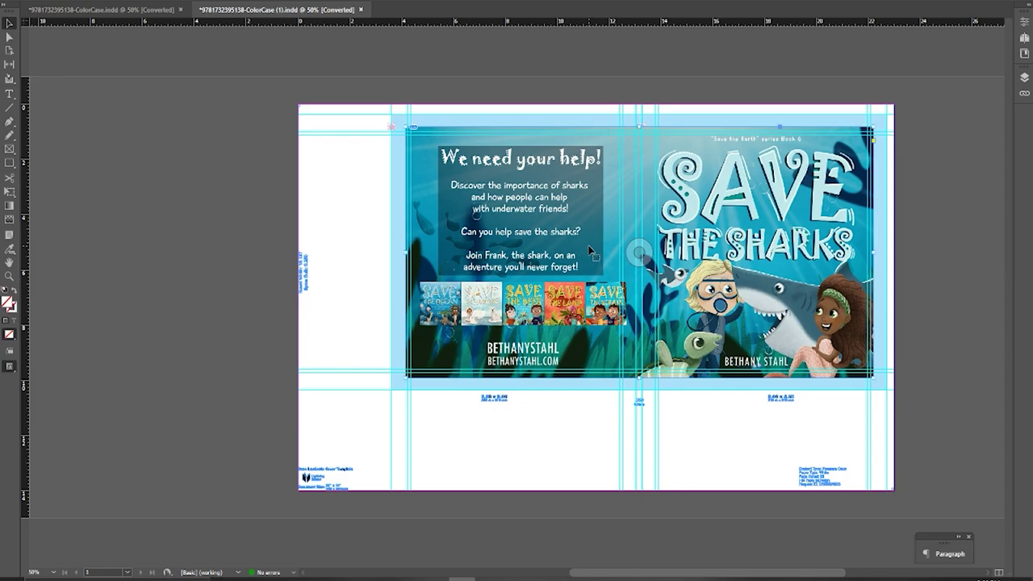
key(ctrl+v)
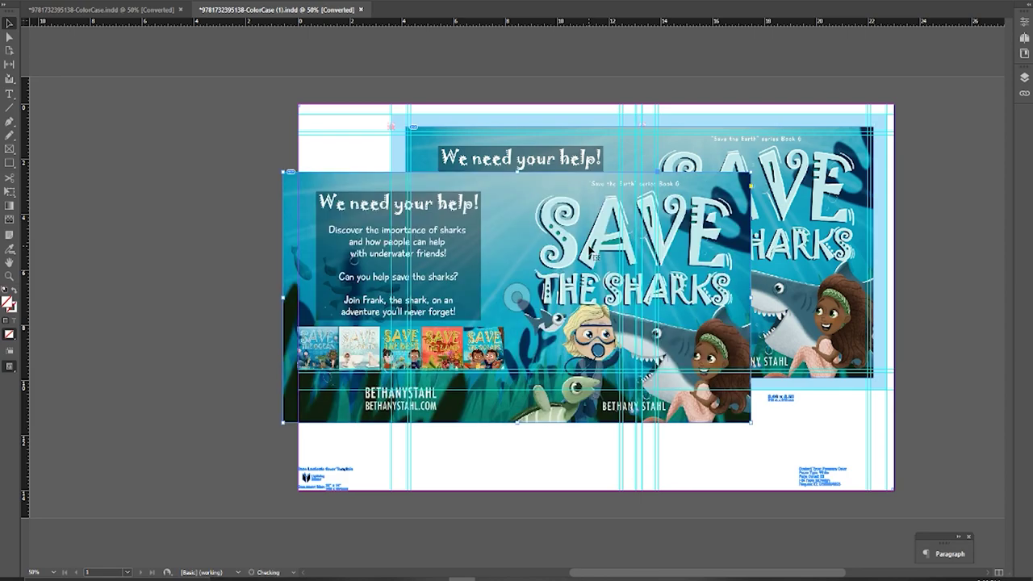
drag(454, 192, 458, 166)
Scale the jacket copy to 110% both horizontally and vertically
right_click(458, 166)
mouse_move(517, 267)
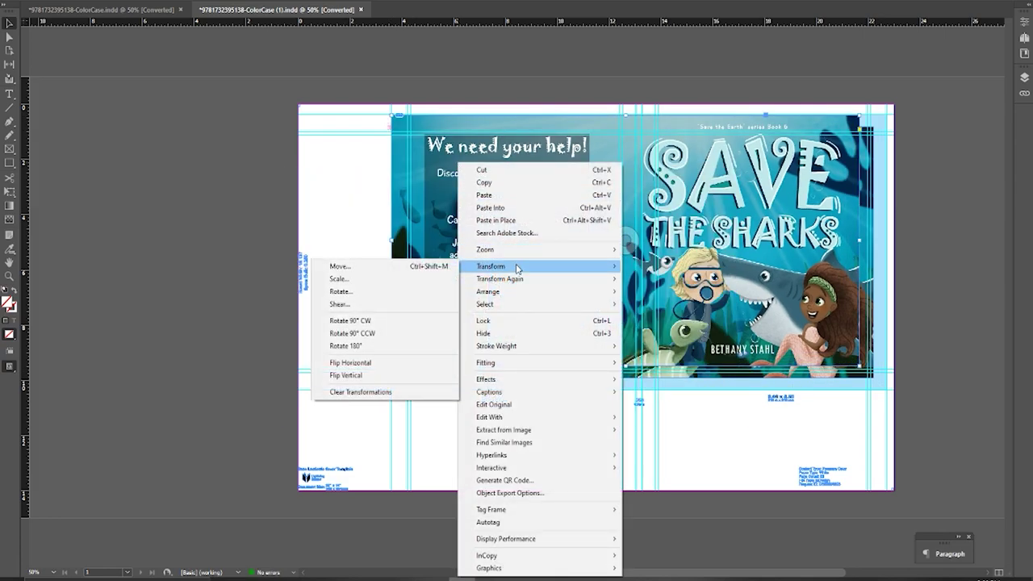
click(430, 279)
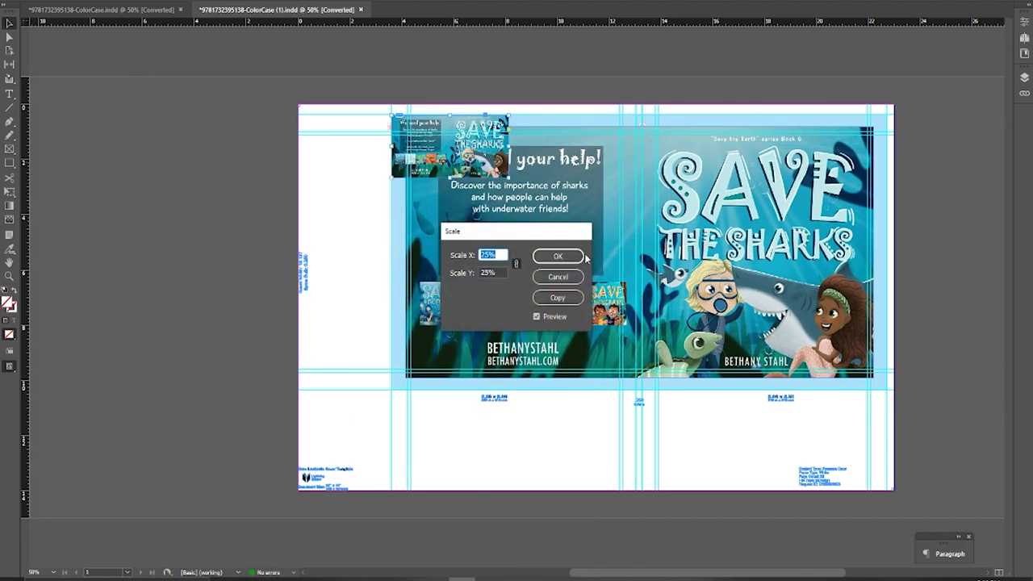
text(110)
key(Tab)
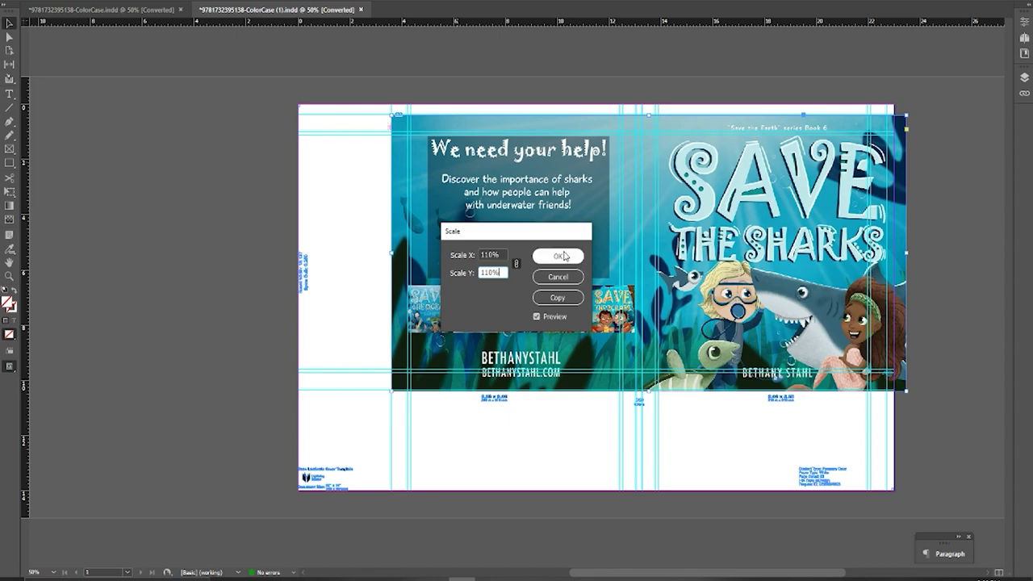
click(567, 256)
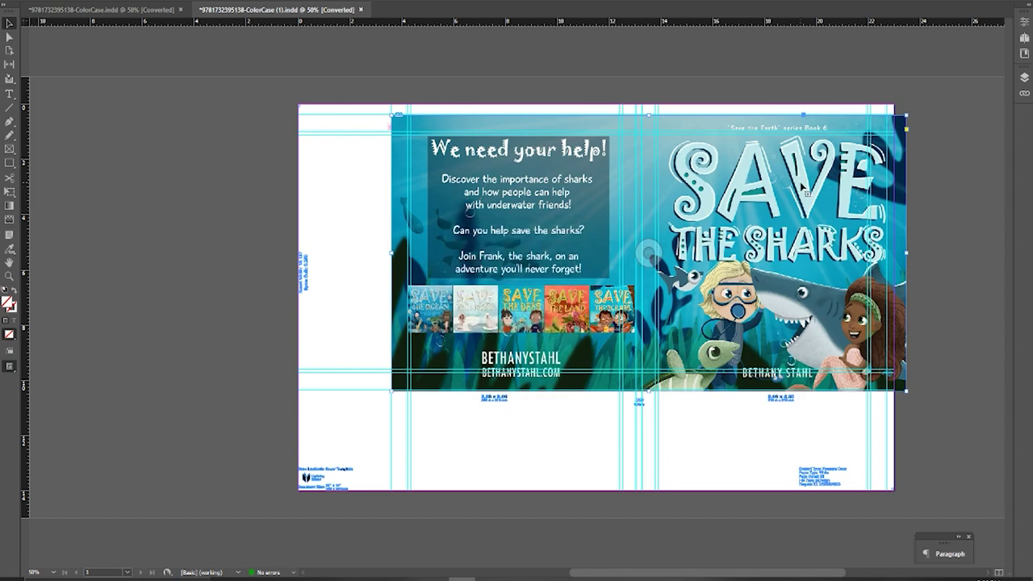
Centre the enlarged jacket copy over the bleed area and send it to the back, behind the smaller jacket image
drag(807, 190, 797, 193)
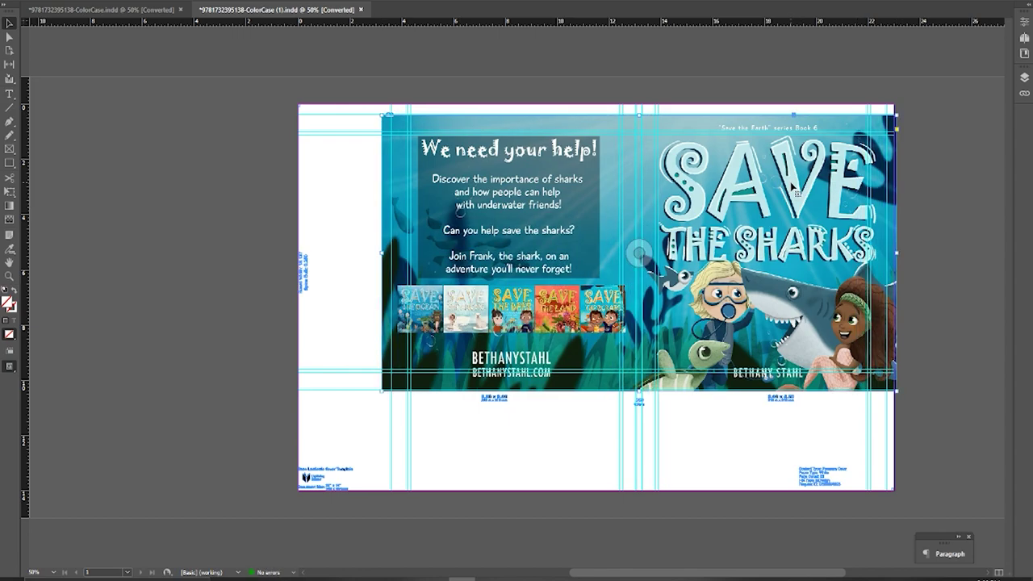
right_click(797, 193)
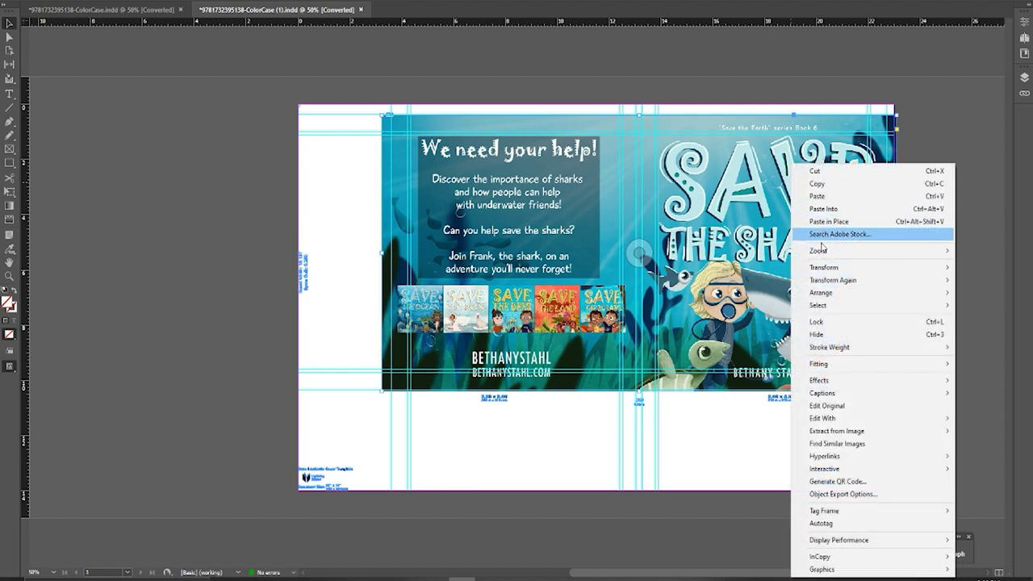
mouse_move(836, 294)
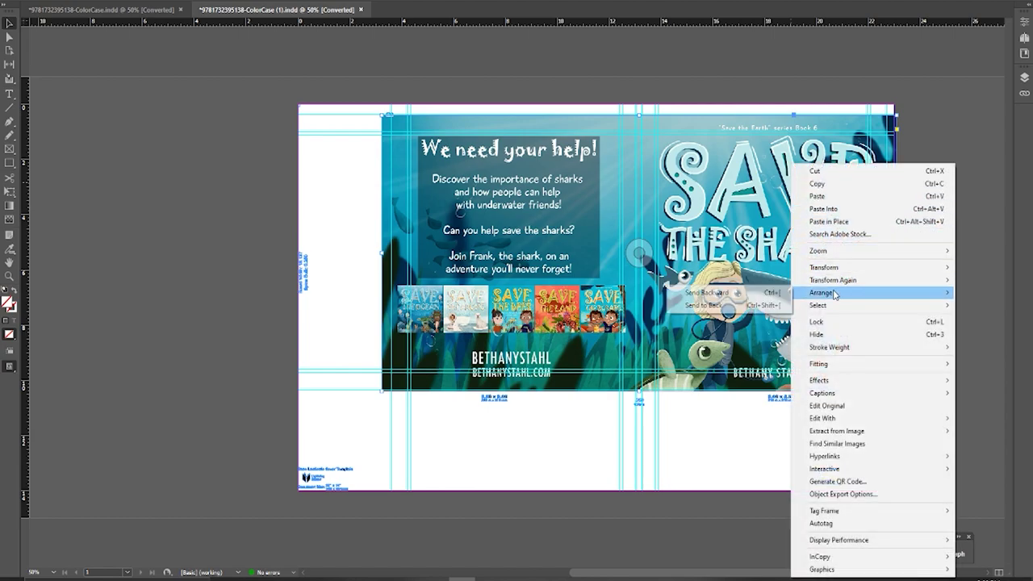
click(741, 308)
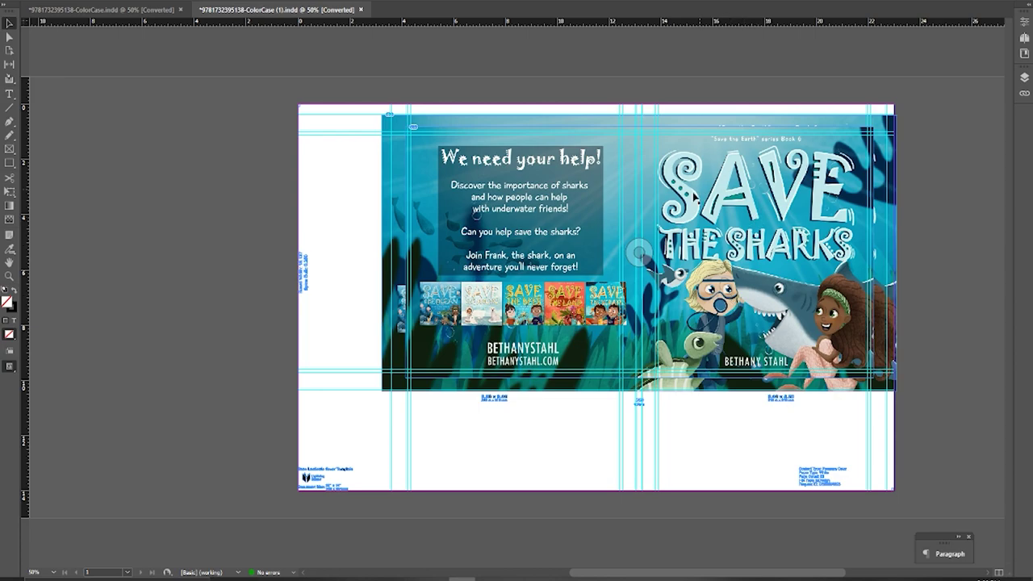
Send the smaller jacket image backward, behind the back-cover barcode
click(767, 200)
right_click(763, 196)
mouse_move(837, 292)
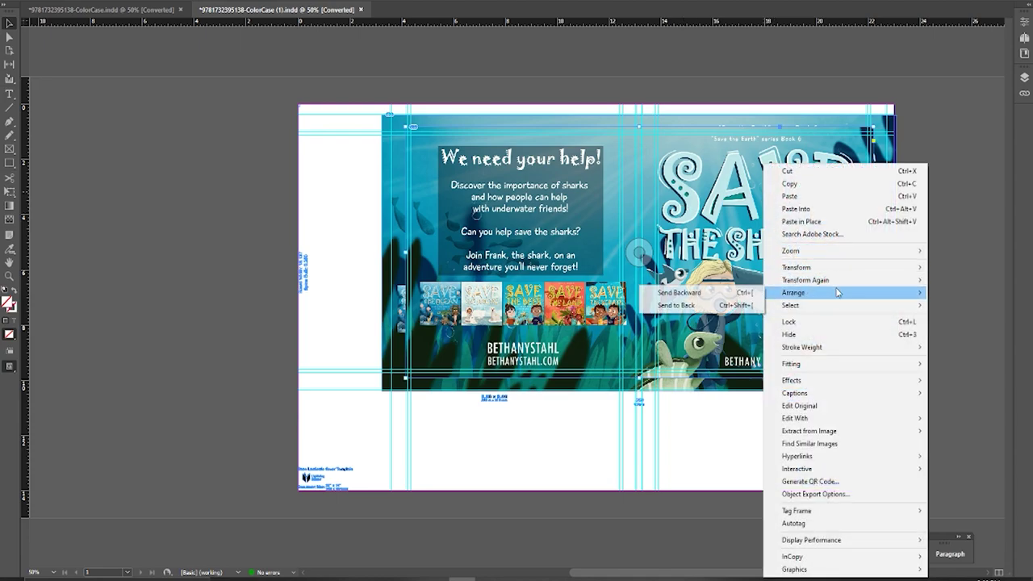
click(723, 293)
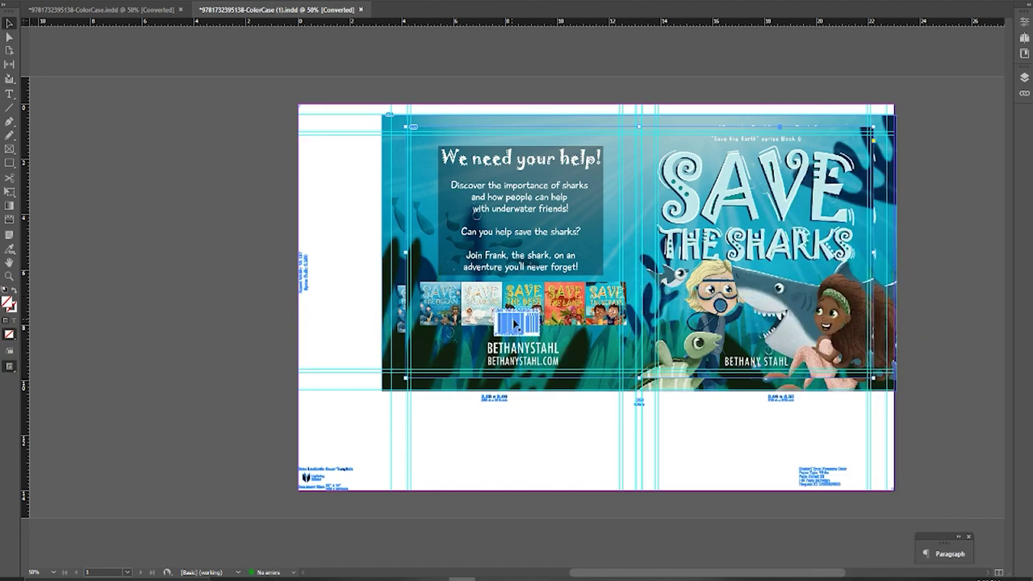
Move the barcode to the back cover's lower-right area, beside the author's website and below the row of book covers
drag(515, 324, 590, 353)
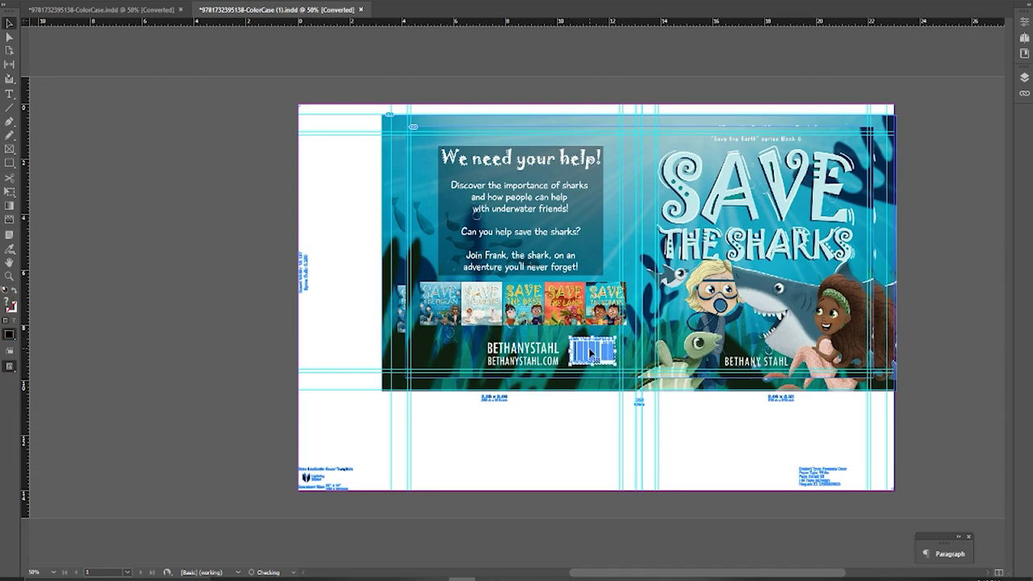
click(597, 471)
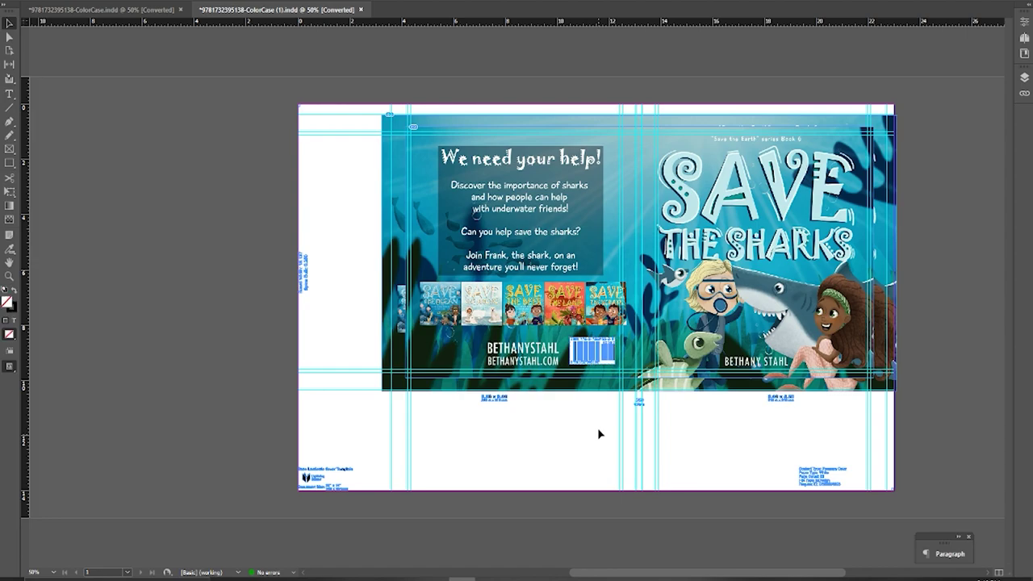
click(602, 351)
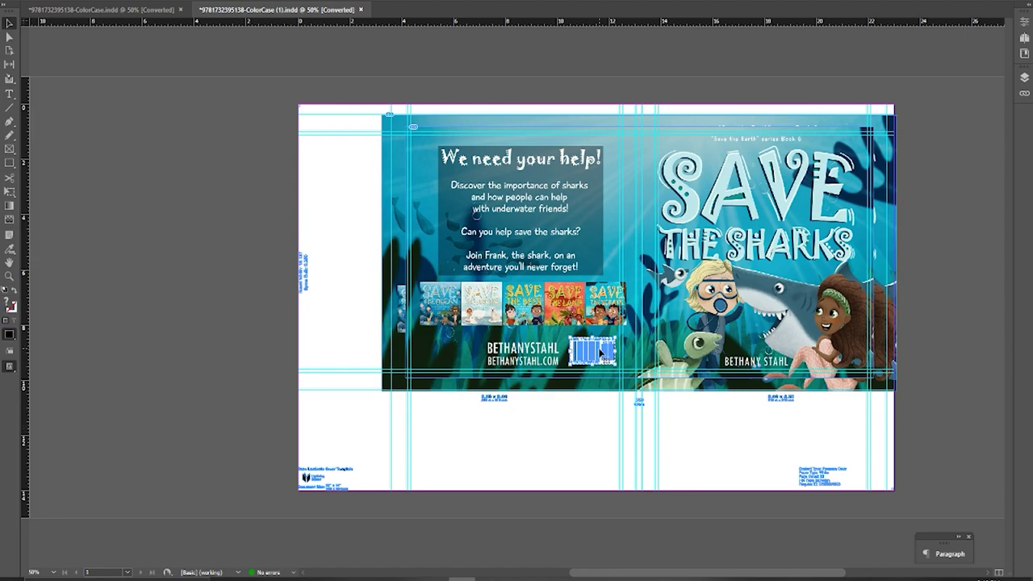
click(592, 432)
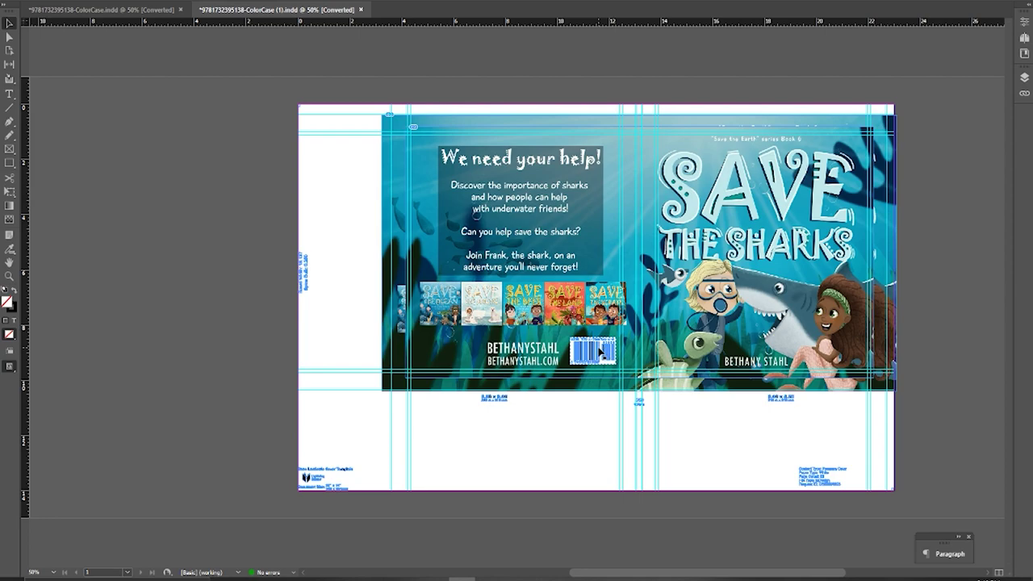
mouse_move(599, 349)
mouse_down()
mouse_move(763, 330)
mouse_move(637, 359)
mouse_move(606, 353)
mouse_up()
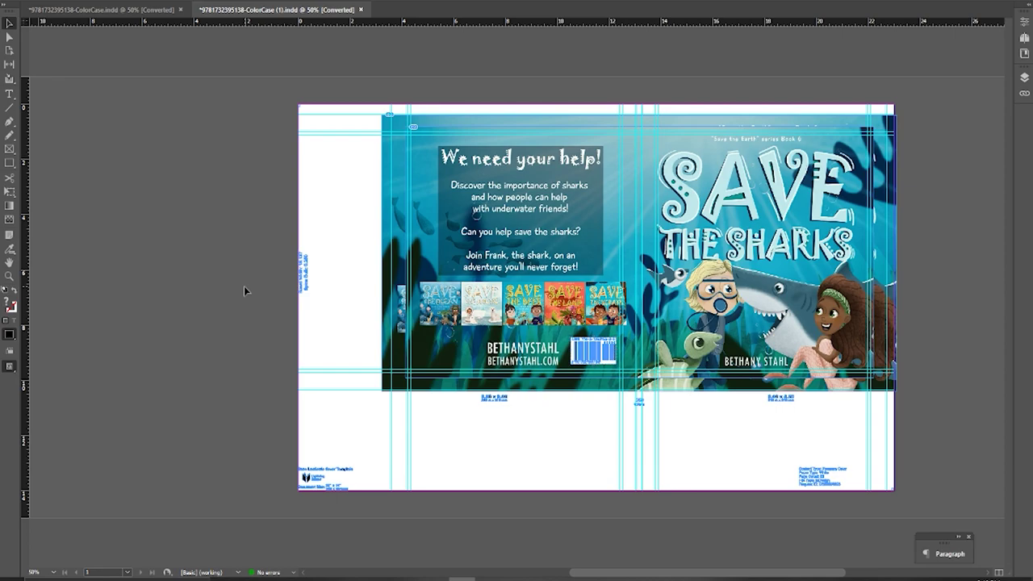
click(47, 2)
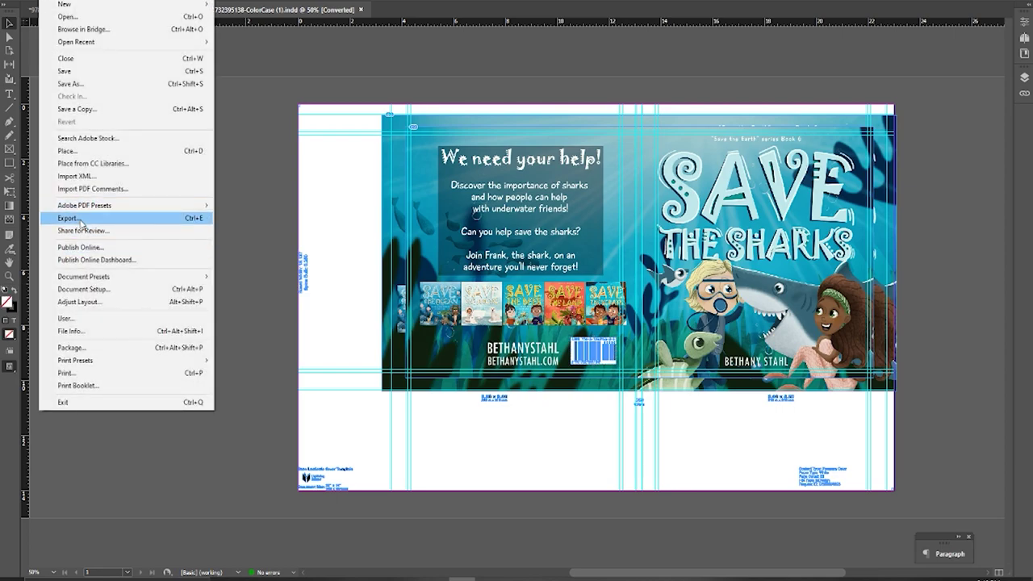
click(81, 220)
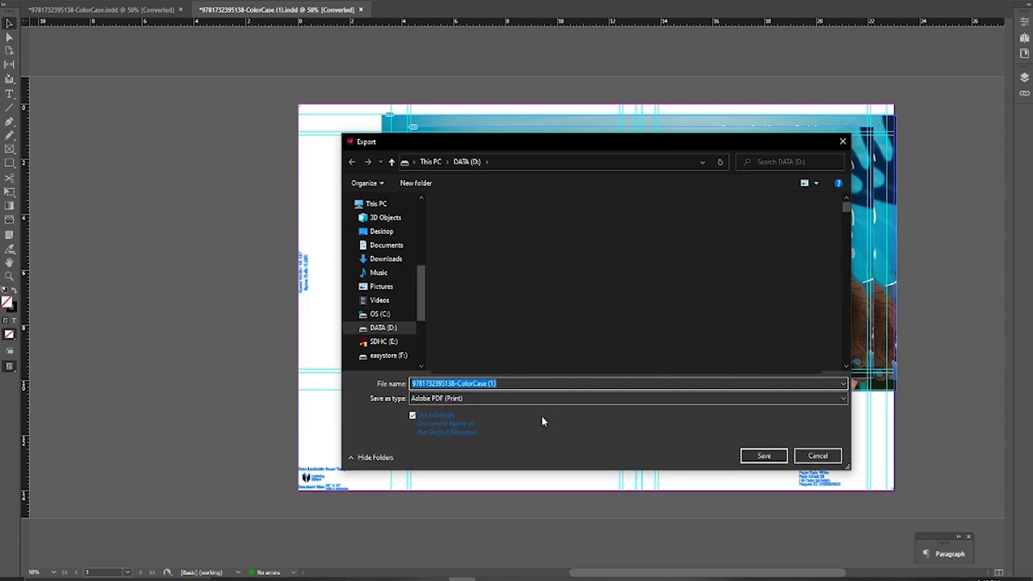
click(502, 398)
click(502, 398)
click(775, 459)
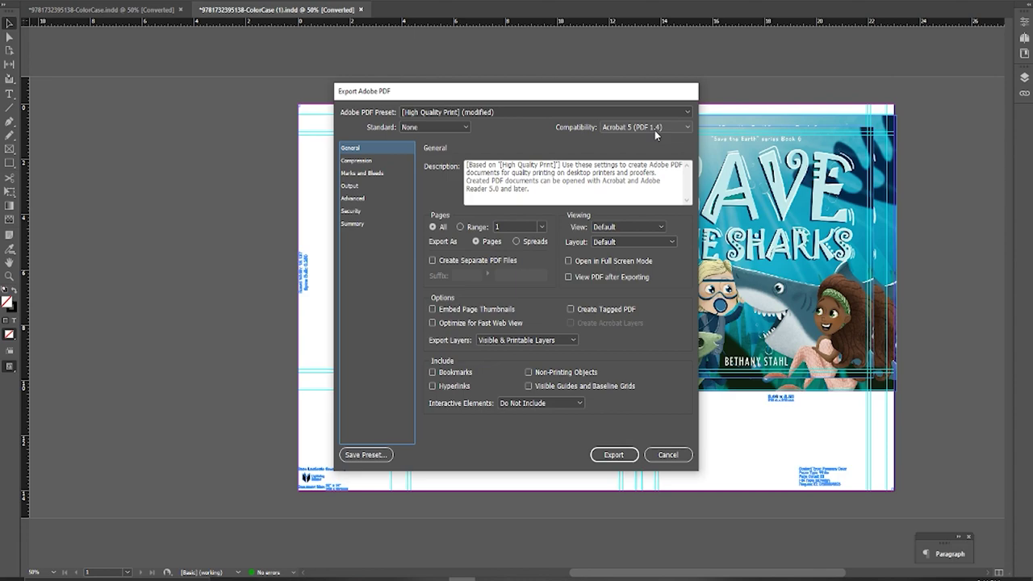
click(615, 455)
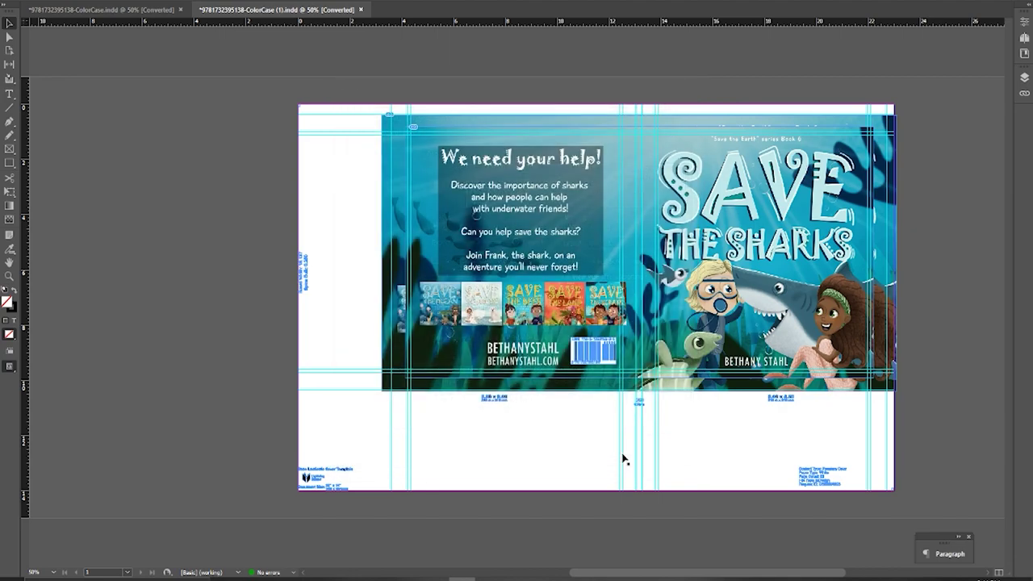
scroll(675, 439, right, 3)
scroll(679, 441, left, 3)
scroll(679, 442, right, 3)
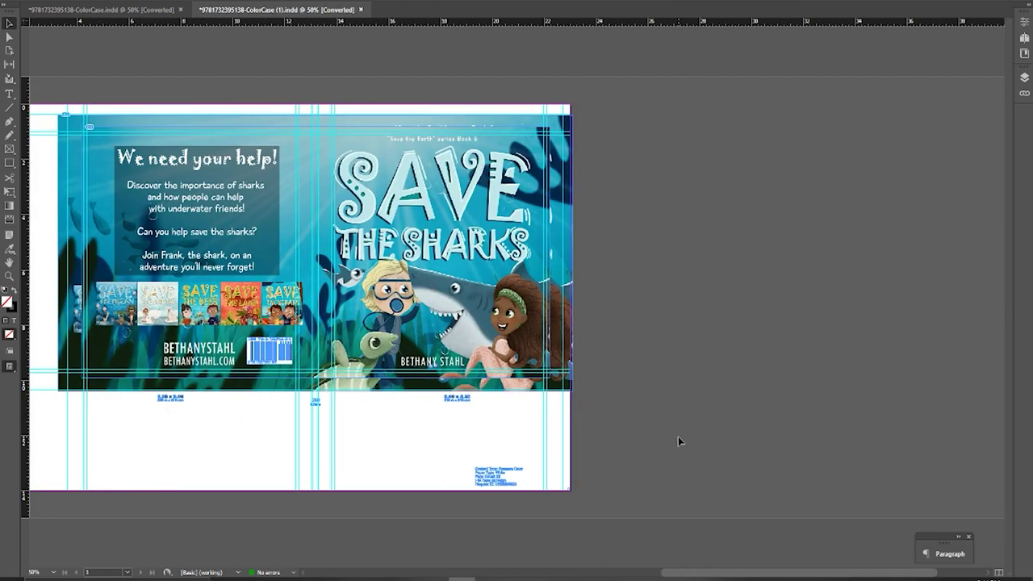
scroll(678, 442, left, 3)
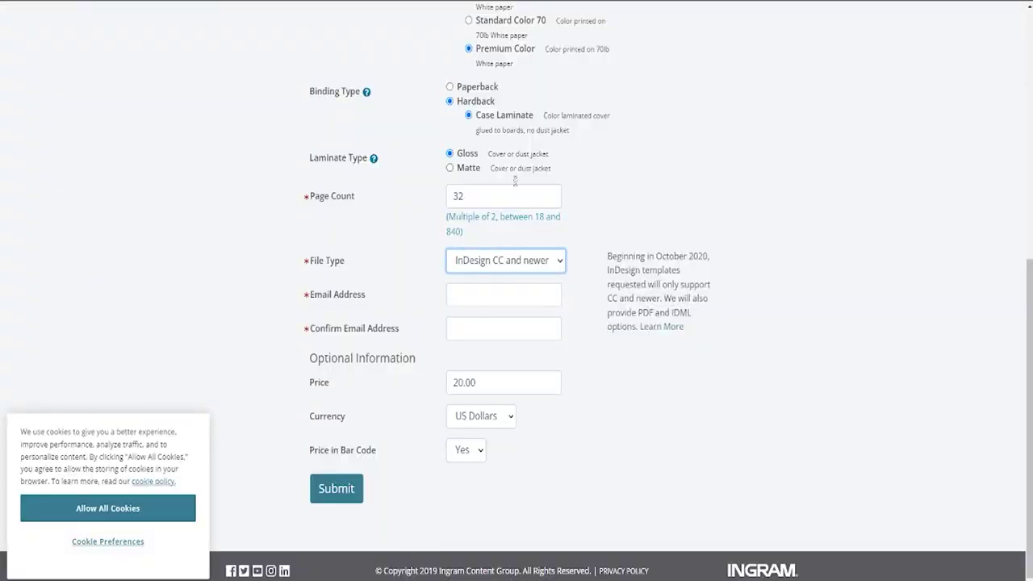
Switch to Ingram's cover template request form in the browser, review its settings, and set the file type to PDF
scroll(673, 266, up, 15)
scroll(669, 368, down, 1)
scroll(669, 368, up, 1)
scroll(669, 369, down, 5)
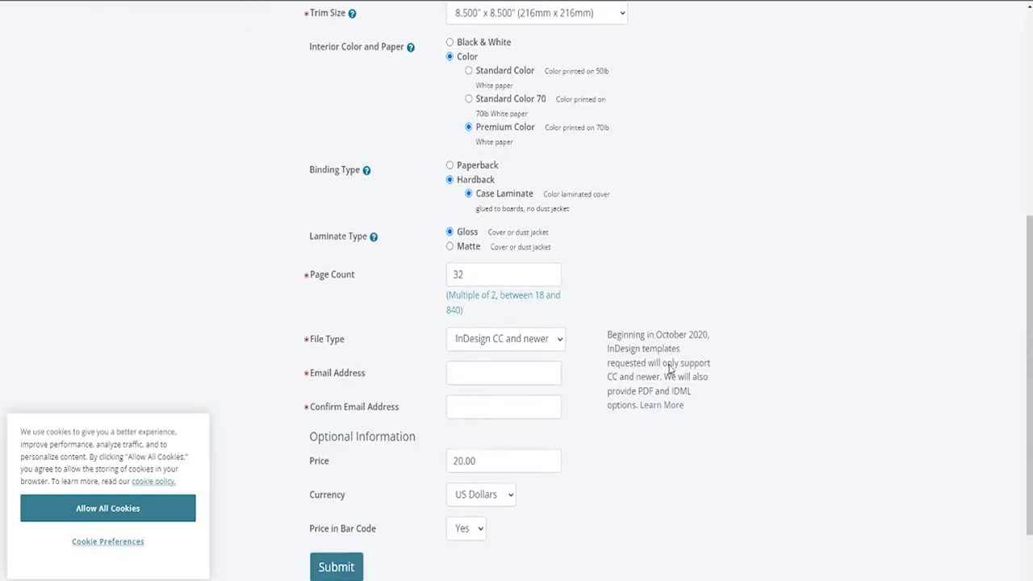
scroll(668, 369, up, 2)
scroll(669, 369, down, 3)
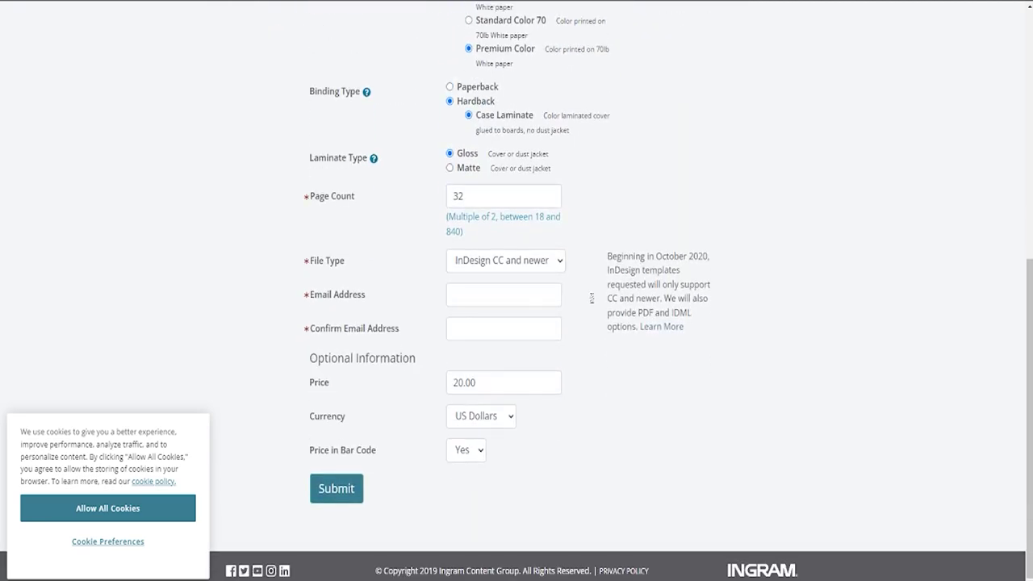
click(536, 260)
click(489, 309)
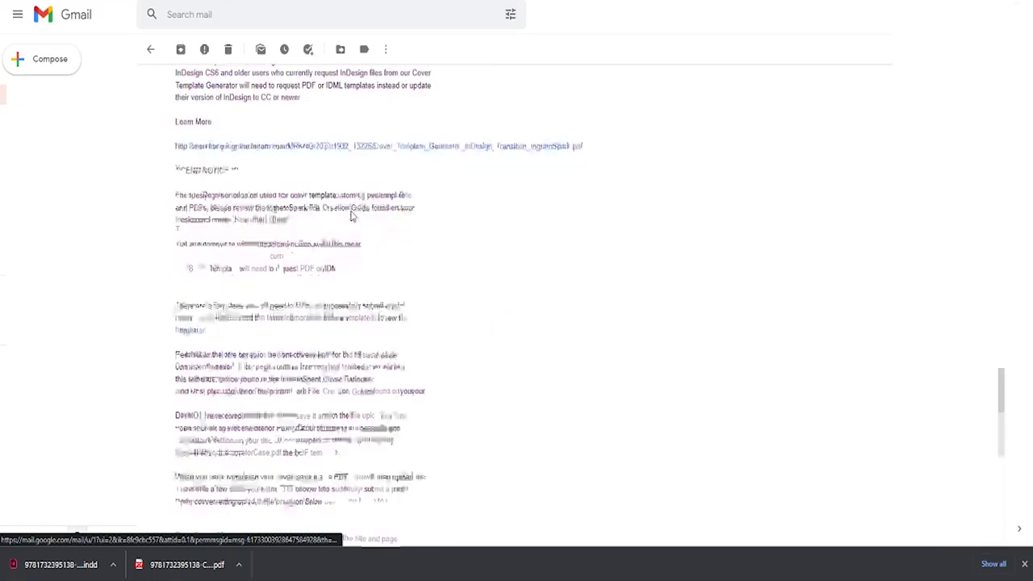
scroll(286, 471, down, 5)
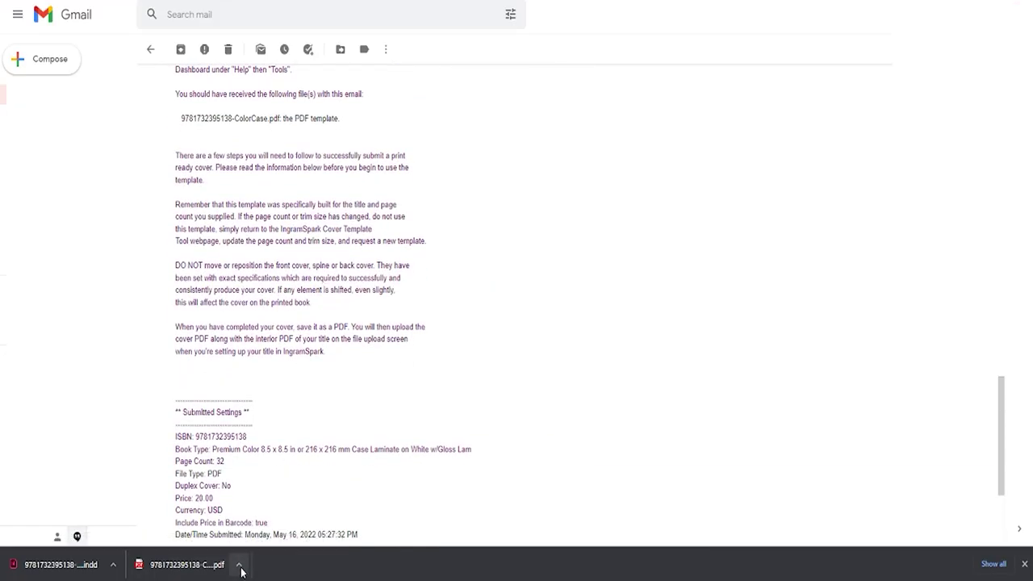
click(239, 566)
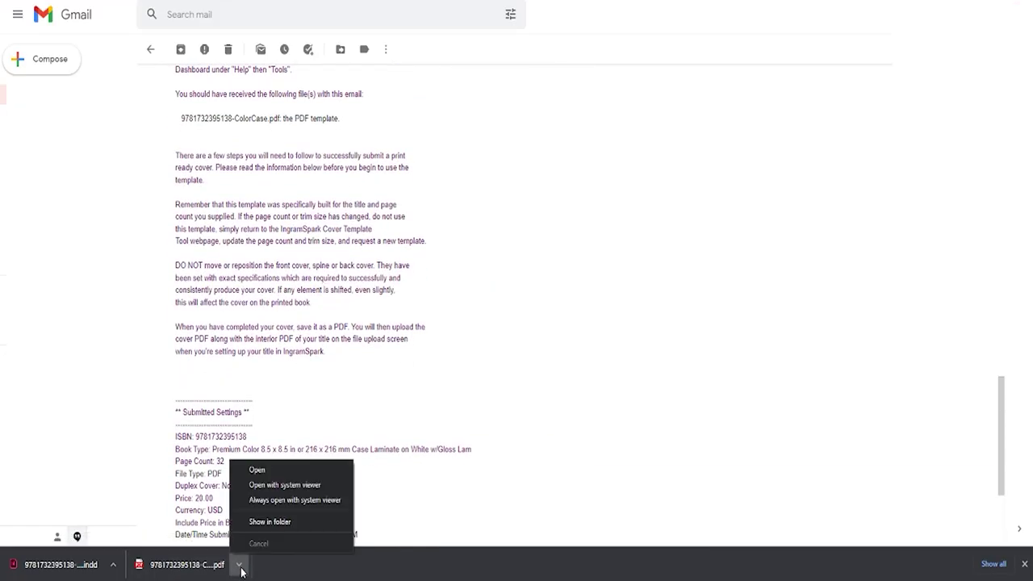
click(258, 522)
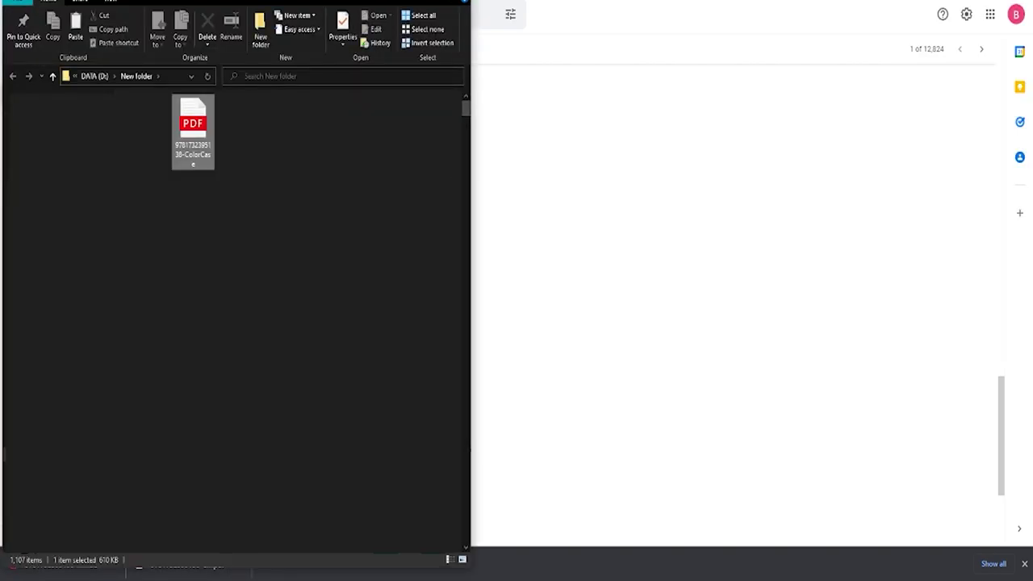
drag(199, 135, 201, 140)
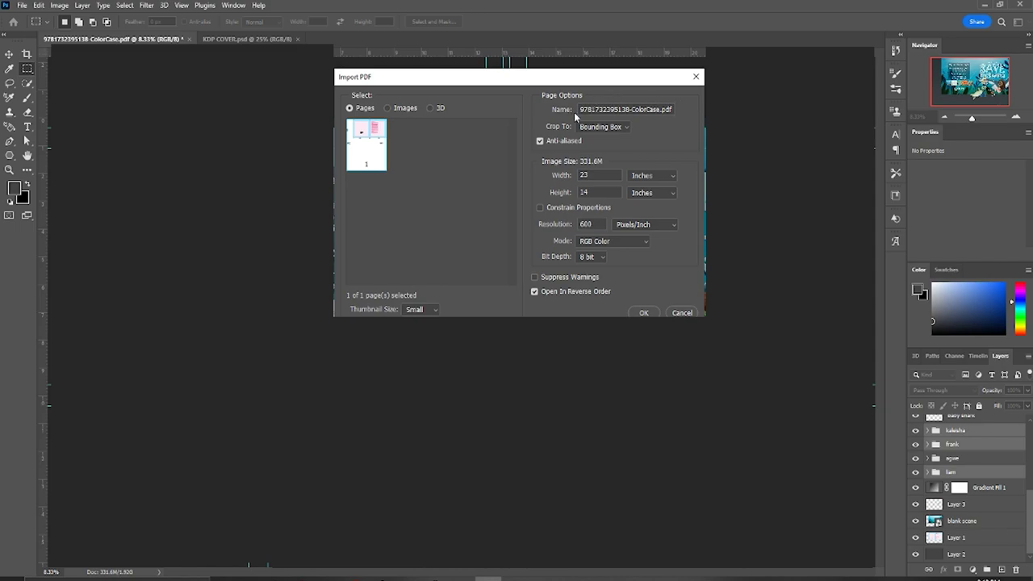
click(649, 313)
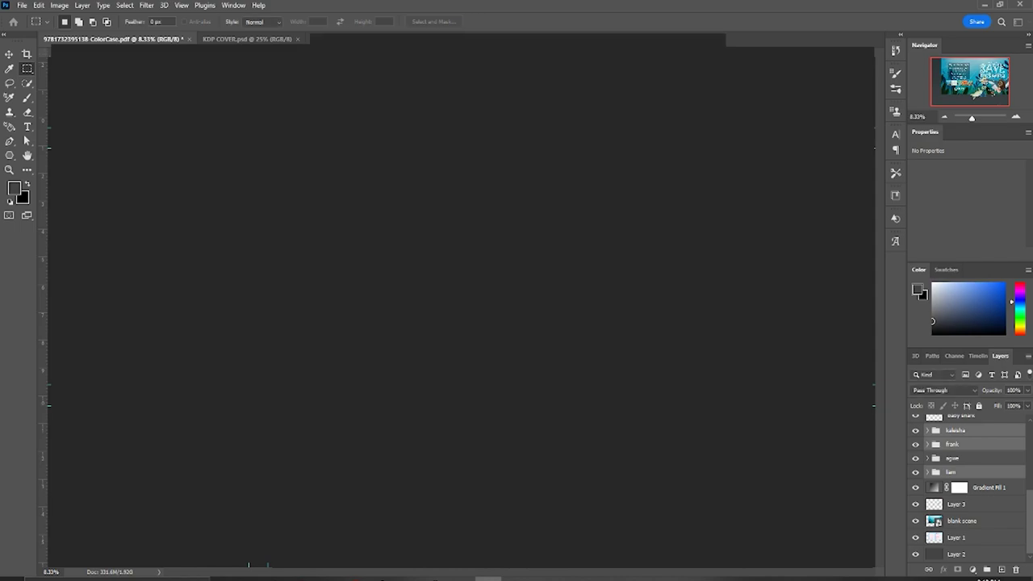
Delete the empty layer beneath the template layer
key(g)
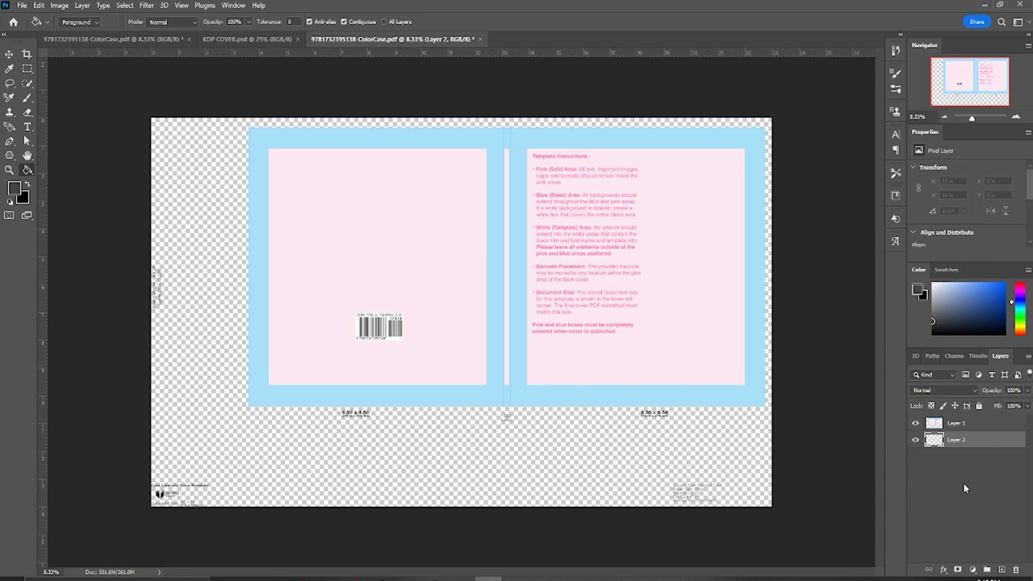
key(Delete)
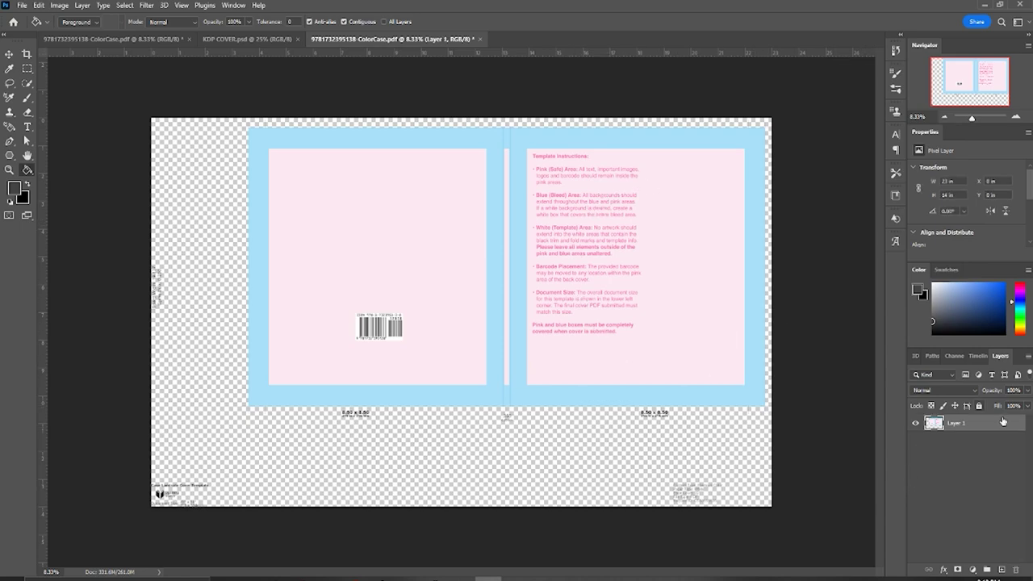
key(v)
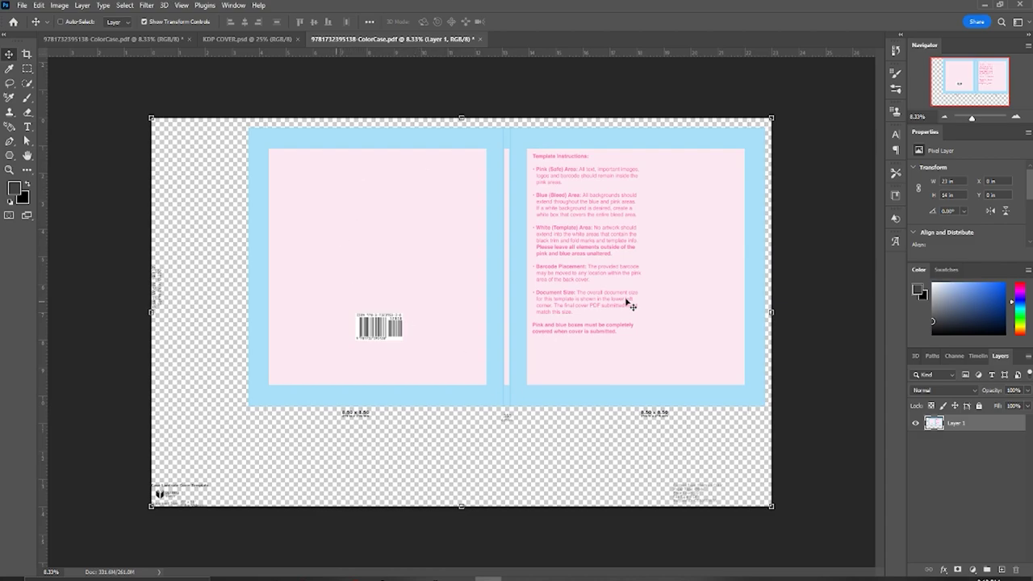
Add a new layer beneath the template layer and fill it with the dark grey foreground colour
click(916, 423)
click(916, 423)
click(916, 424)
click(915, 424)
click(1002, 569)
drag(935, 426, 931, 472)
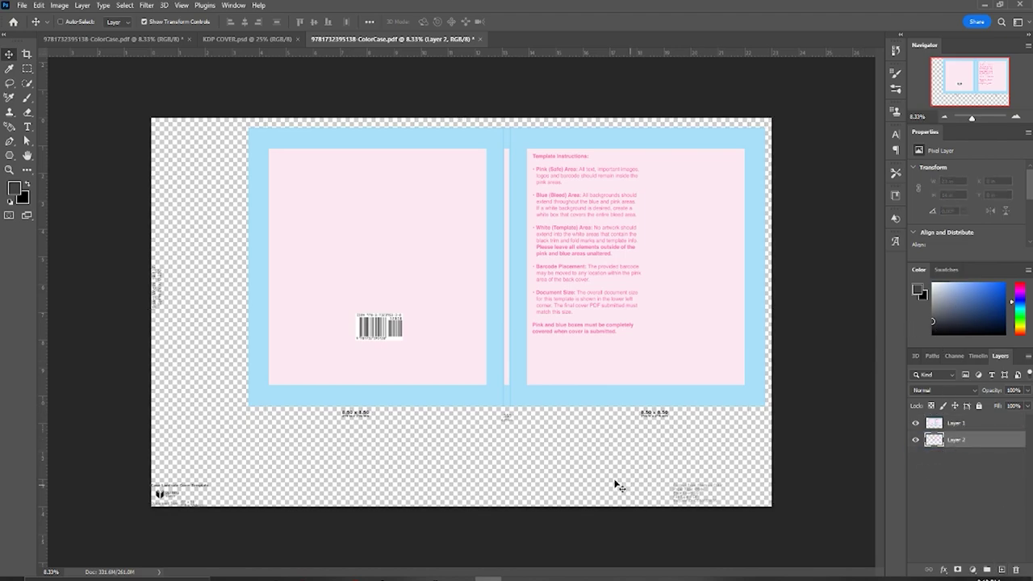
key(g)
click(577, 435)
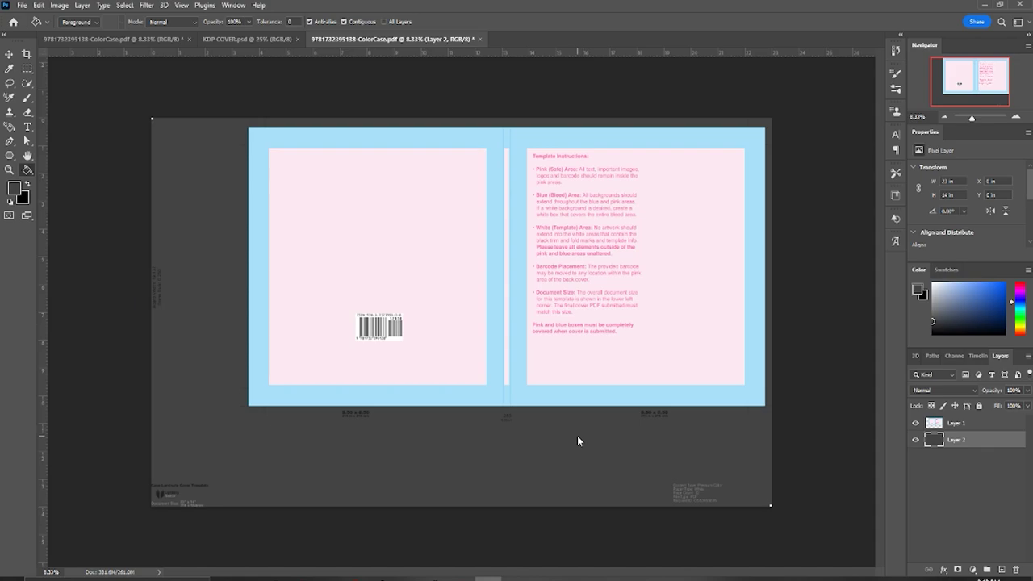
Copy the KDP COVER.psd layers from Color Lookup 1 through blank scene into the template document as a group above the template
click(26, 69)
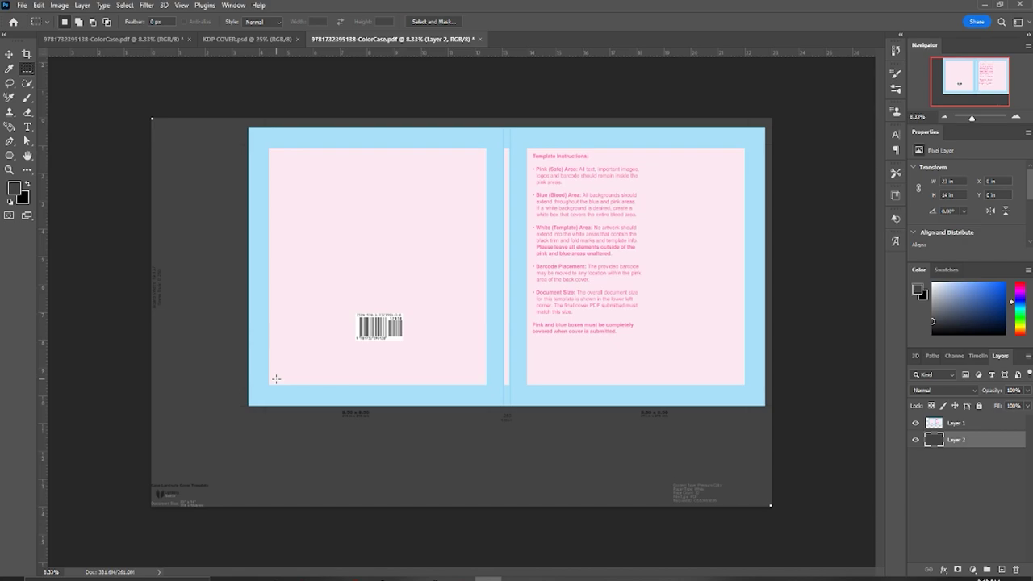
key(ctrl+shift+Tab)
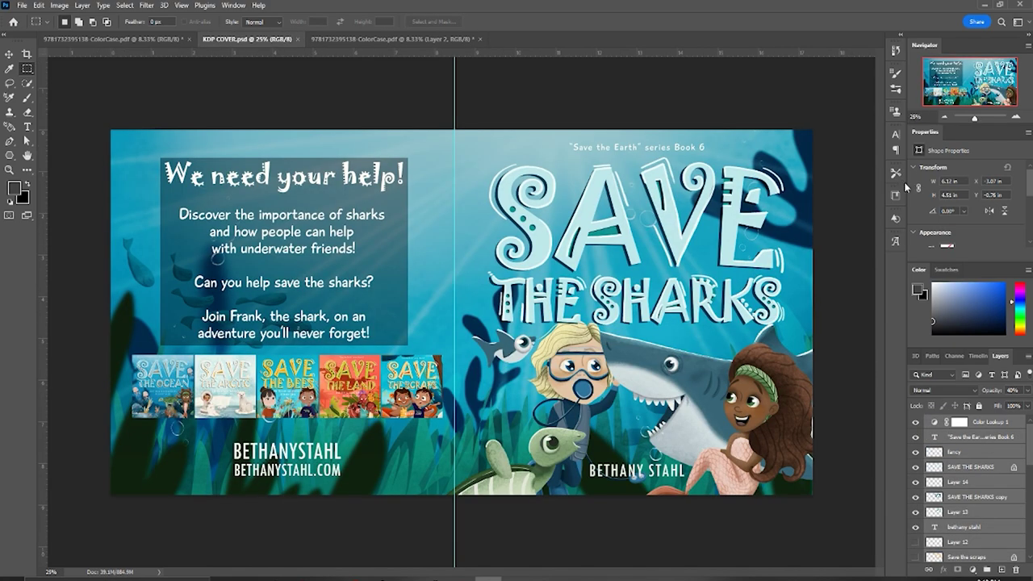
click(994, 428)
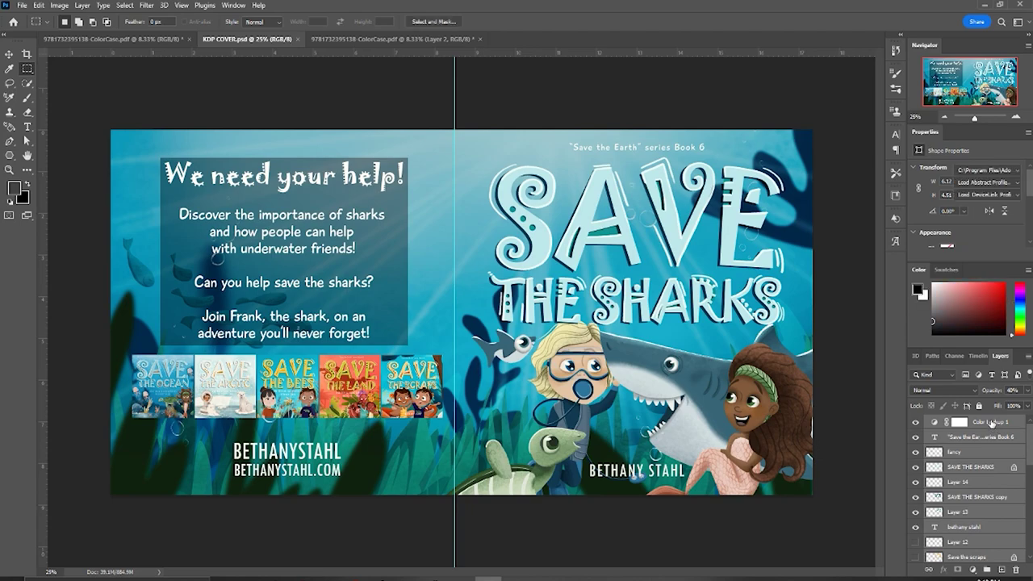
scroll(984, 488, down, 5)
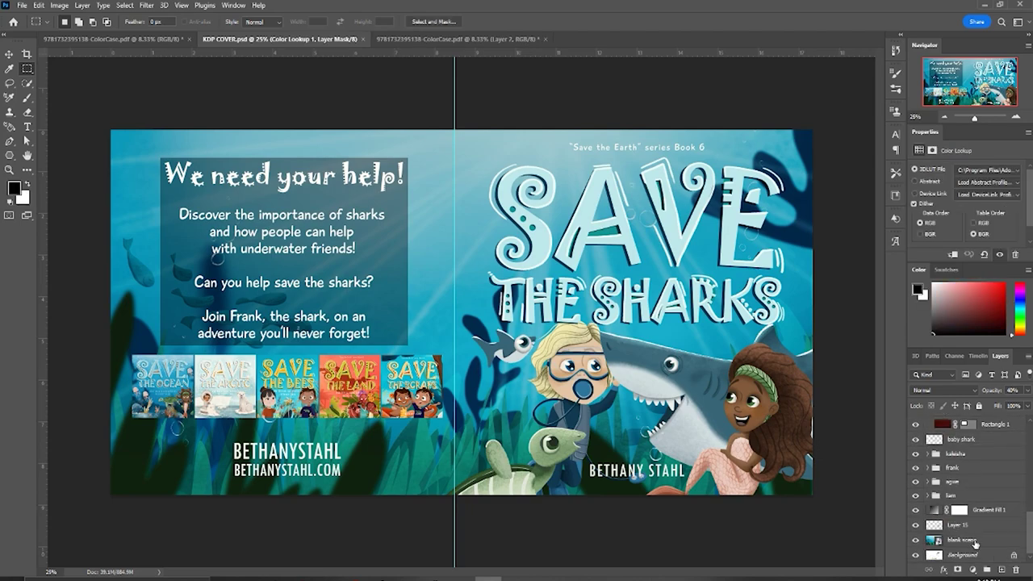
shift+click(976, 541)
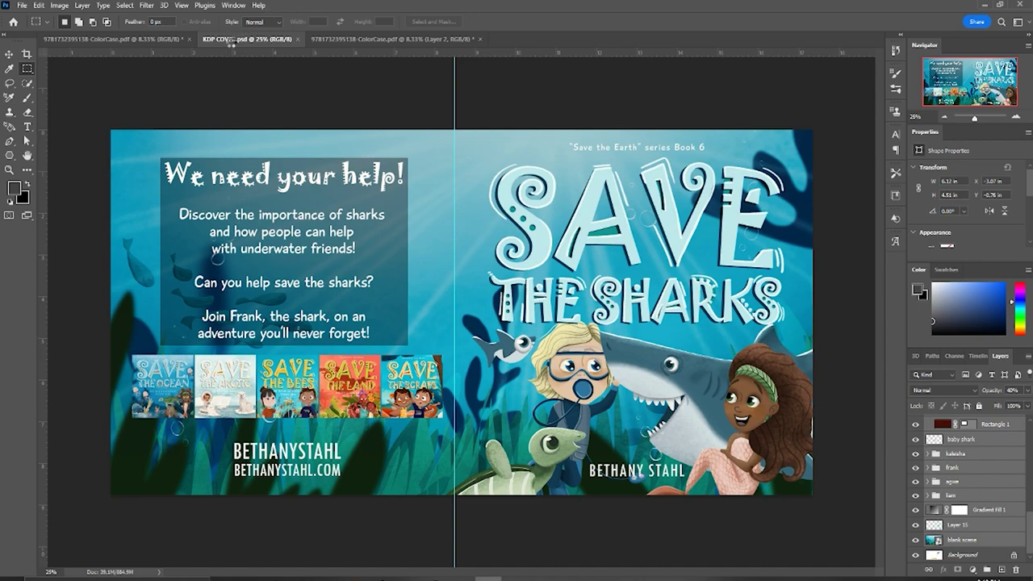
key(c)
click(410, 38)
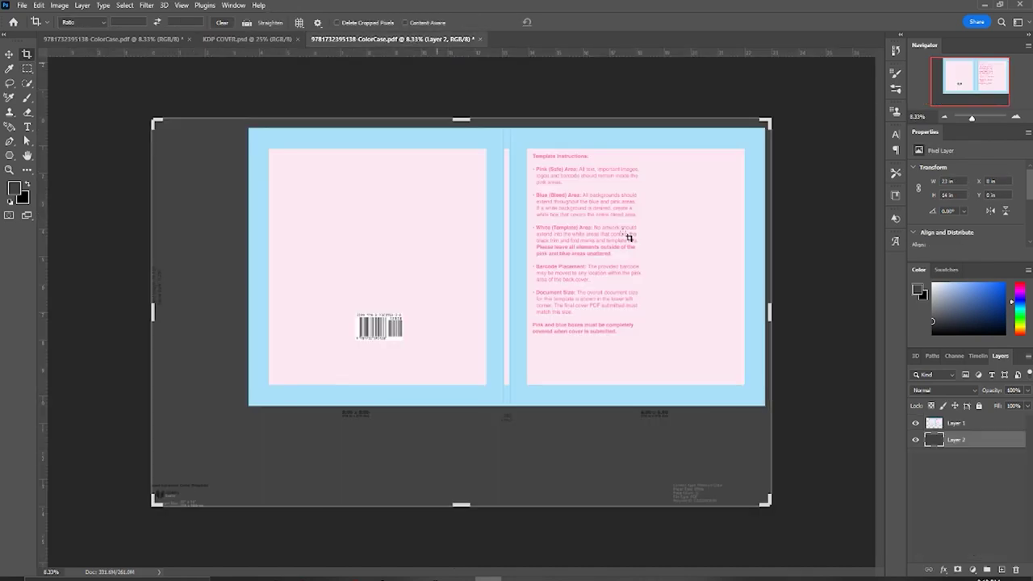
click(934, 426)
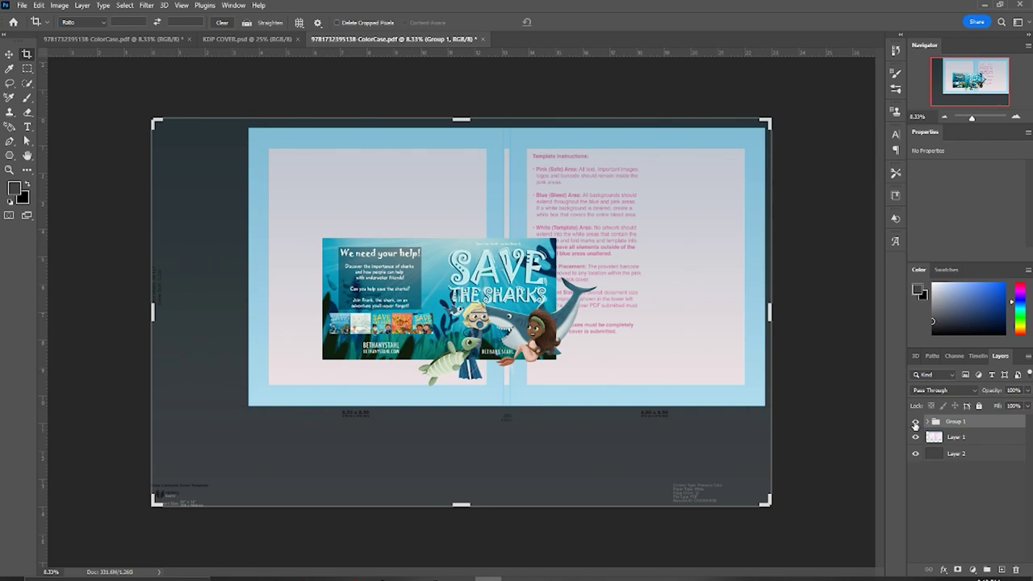
Hide the artwork group and place horizontal guides along the top and bottom edges of the template's blue and pink areas
click(915, 422)
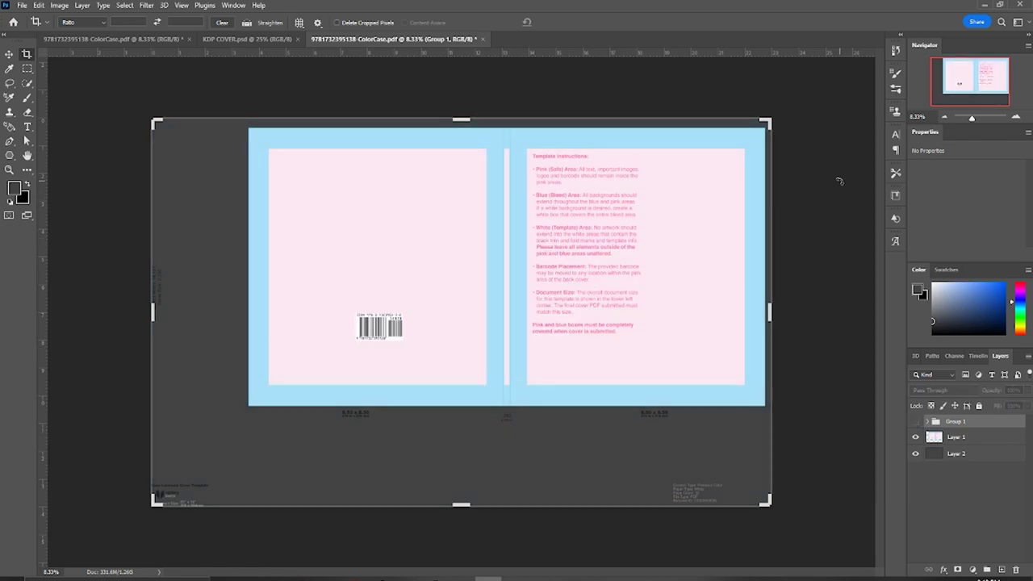
click(26, 69)
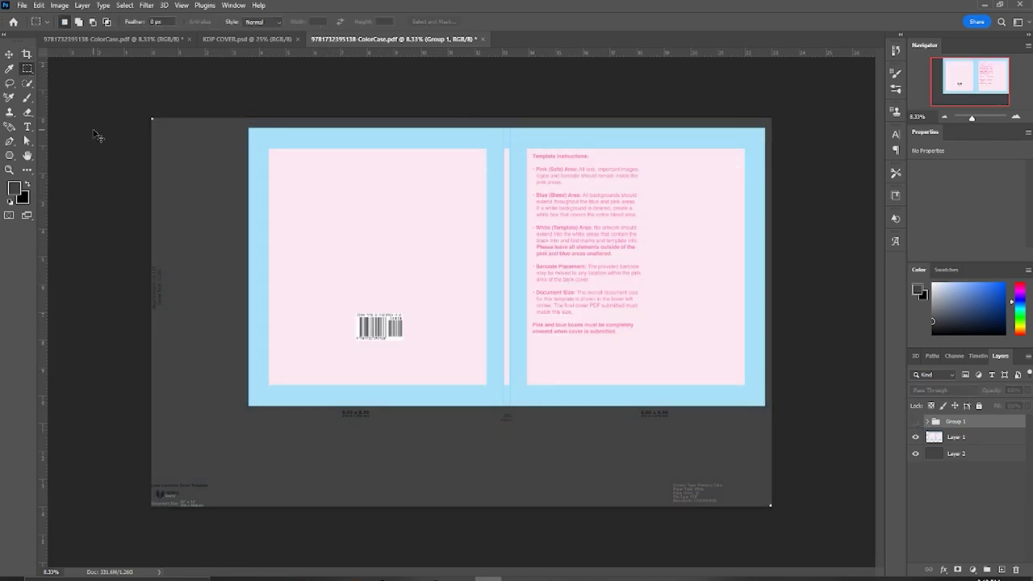
key(ctrl+plus)
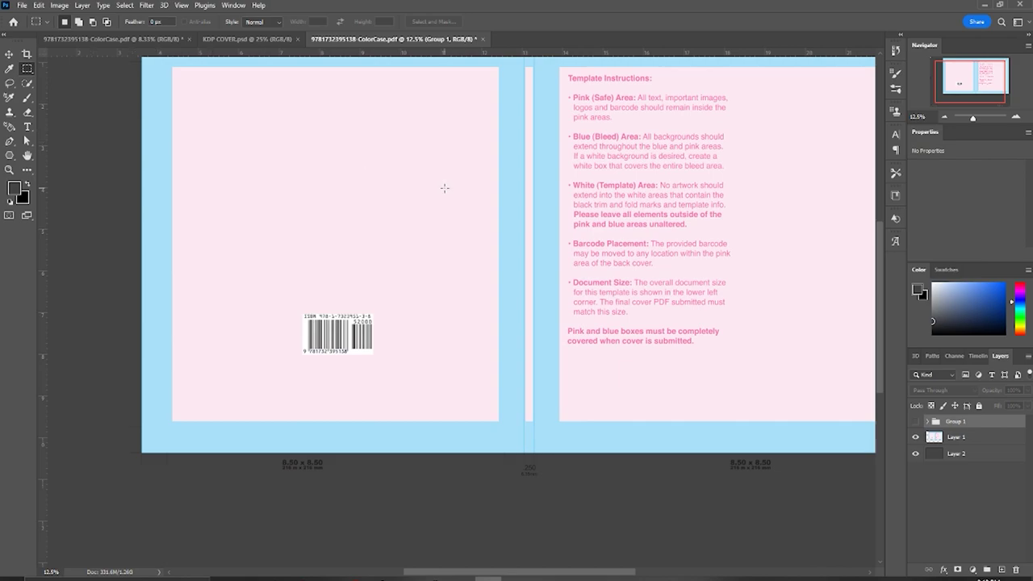
drag(548, 573, 567, 575)
drag(880, 256, 878, 235)
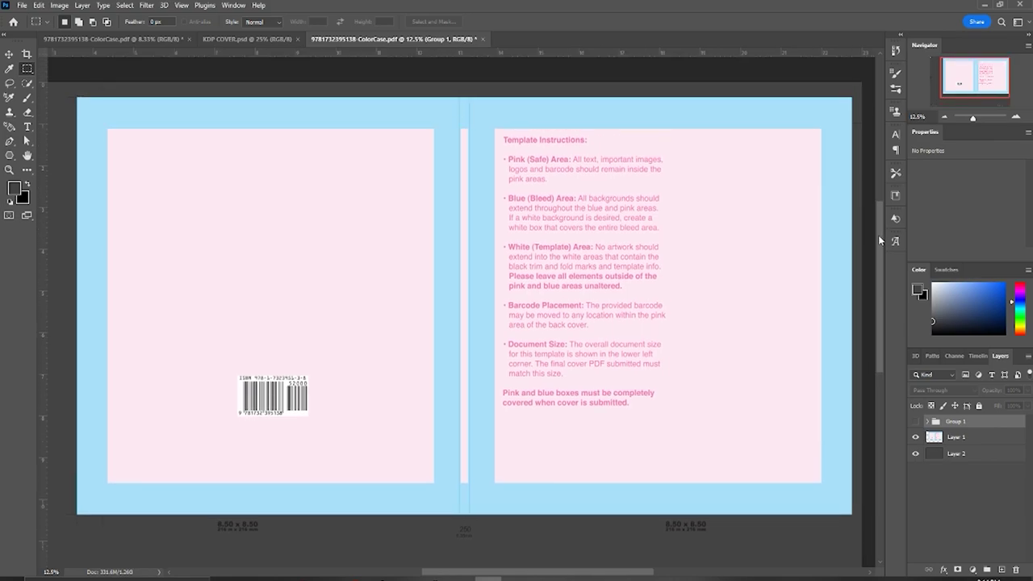
click(181, 4)
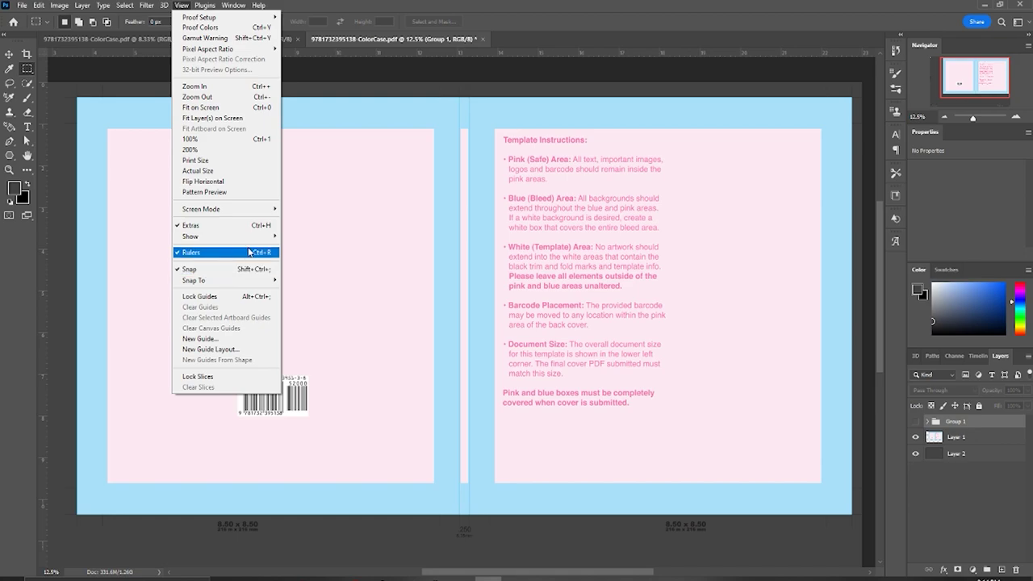
click(537, 51)
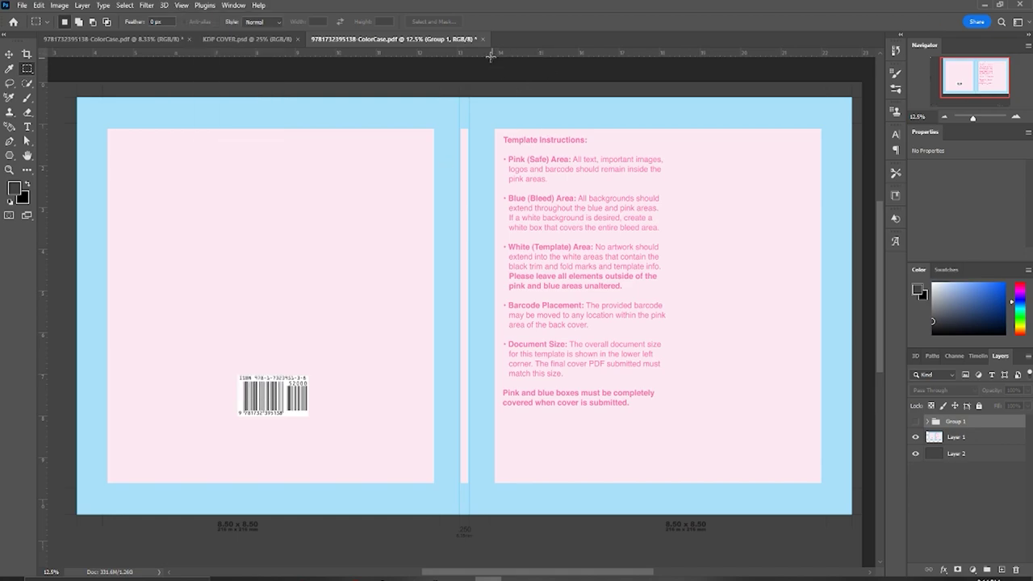
click(8, 53)
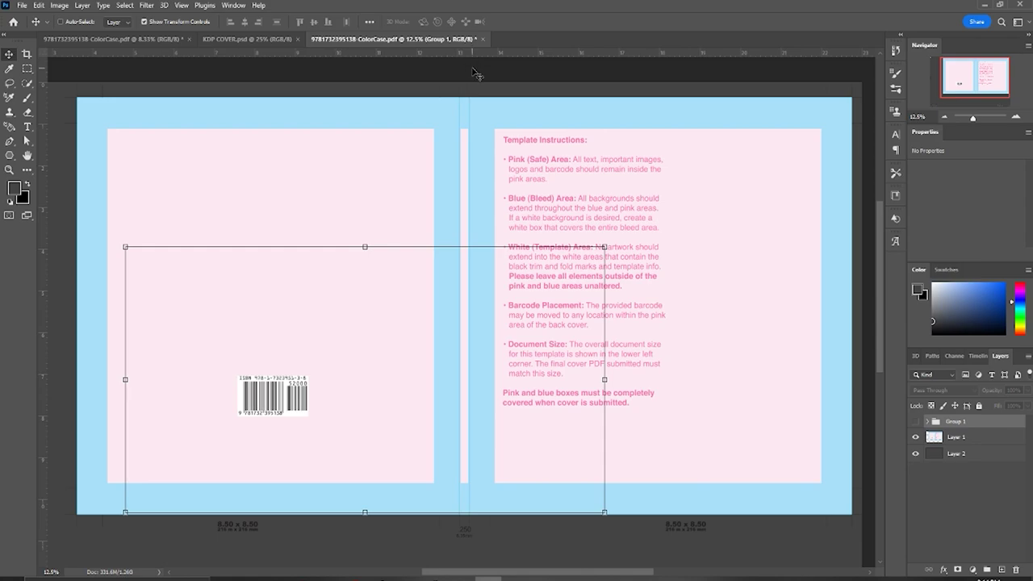
drag(469, 52, 491, 483)
drag(440, 53, 441, 128)
drag(435, 53, 437, 97)
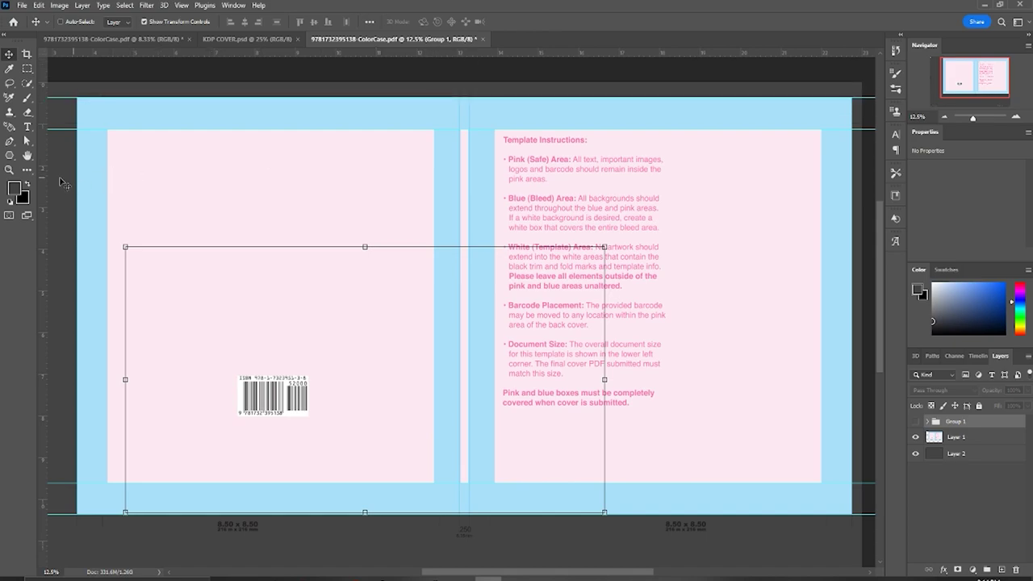
Place vertical guides on the front cover's outer bleed edge and on both side edges of each pink safe area
drag(43, 184, 851, 181)
drag(44, 177, 820, 160)
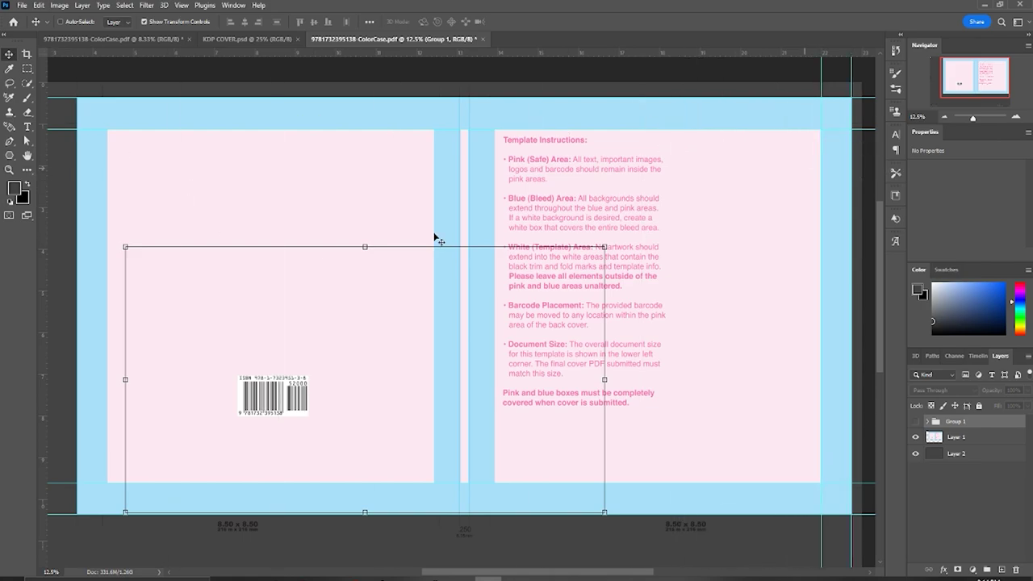
drag(45, 216, 494, 155)
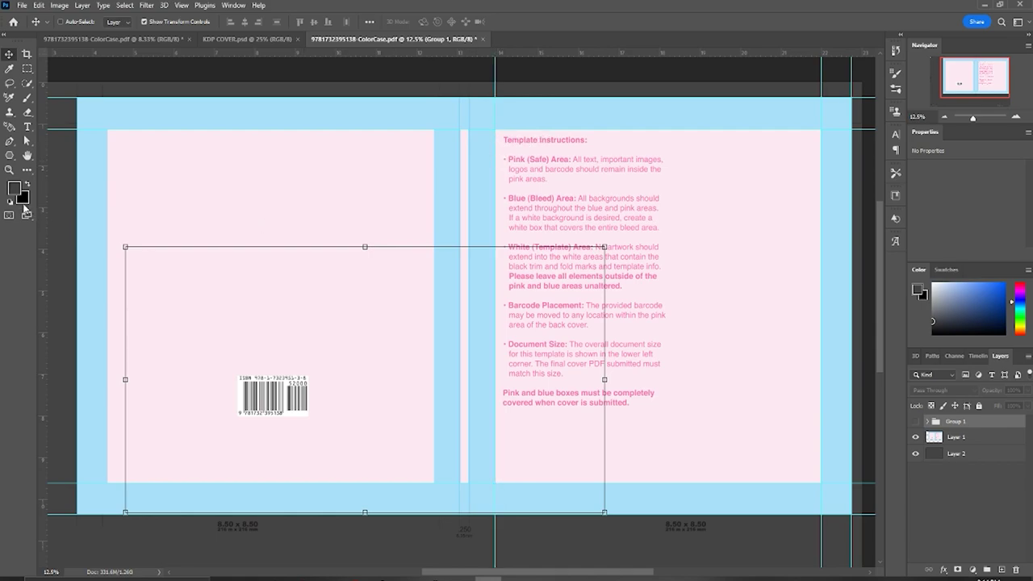
drag(45, 202, 434, 163)
drag(45, 178, 107, 170)
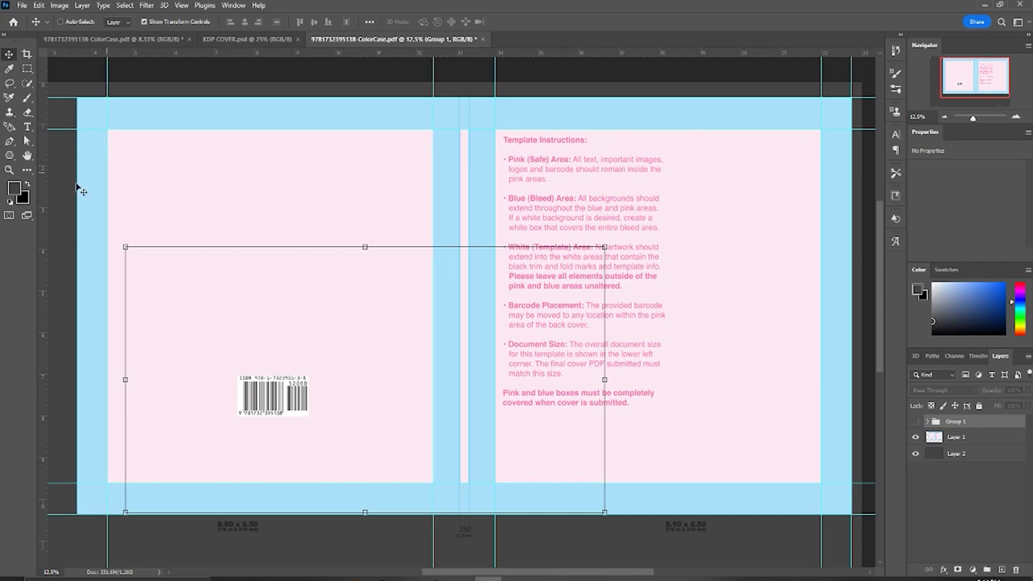
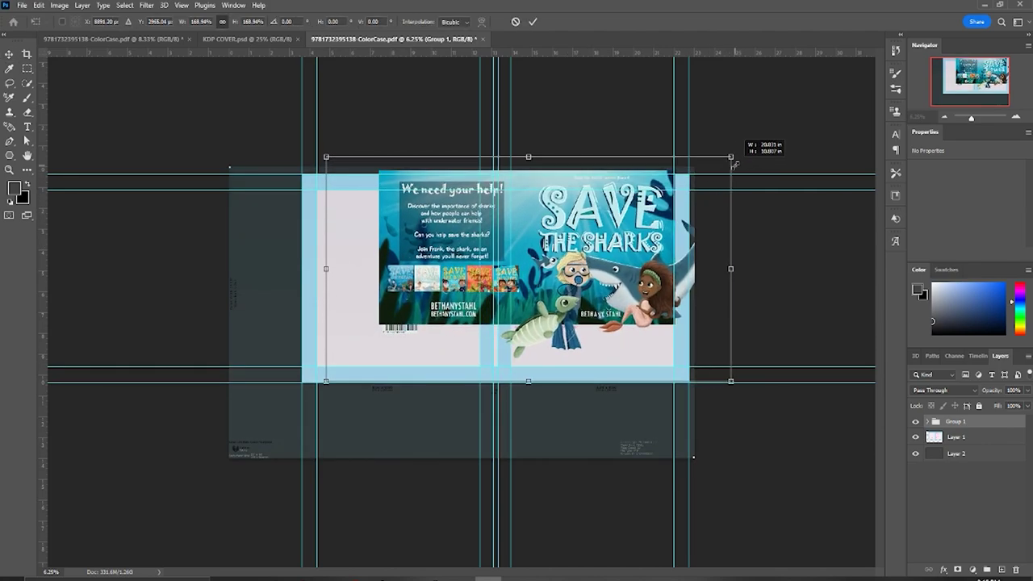
Scale the artwork group to about 204.48% and position it over the template's cover area, centred on the spine
drag(326, 380, 250, 423)
drag(730, 423, 741, 429)
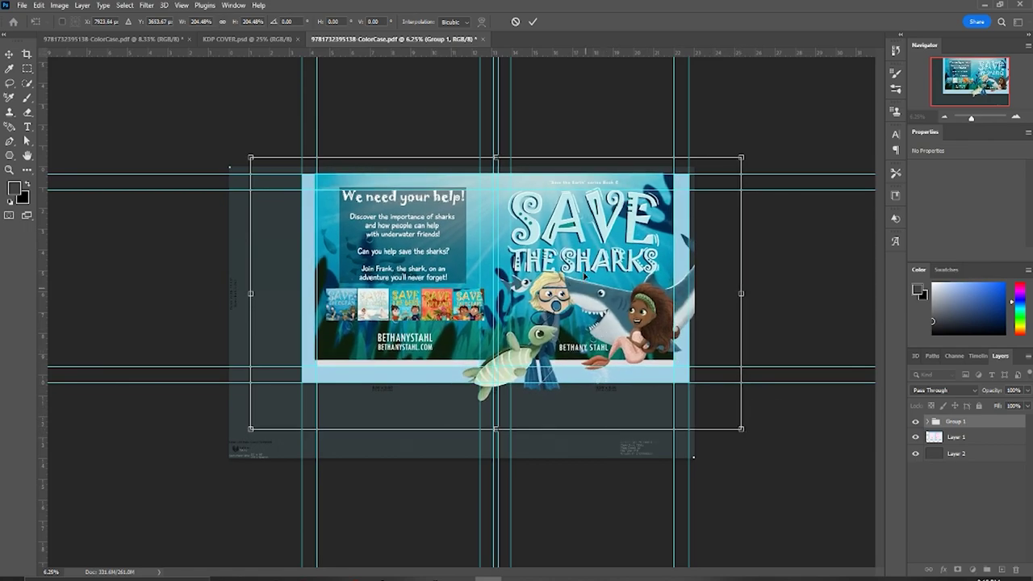
drag(583, 277, 588, 285)
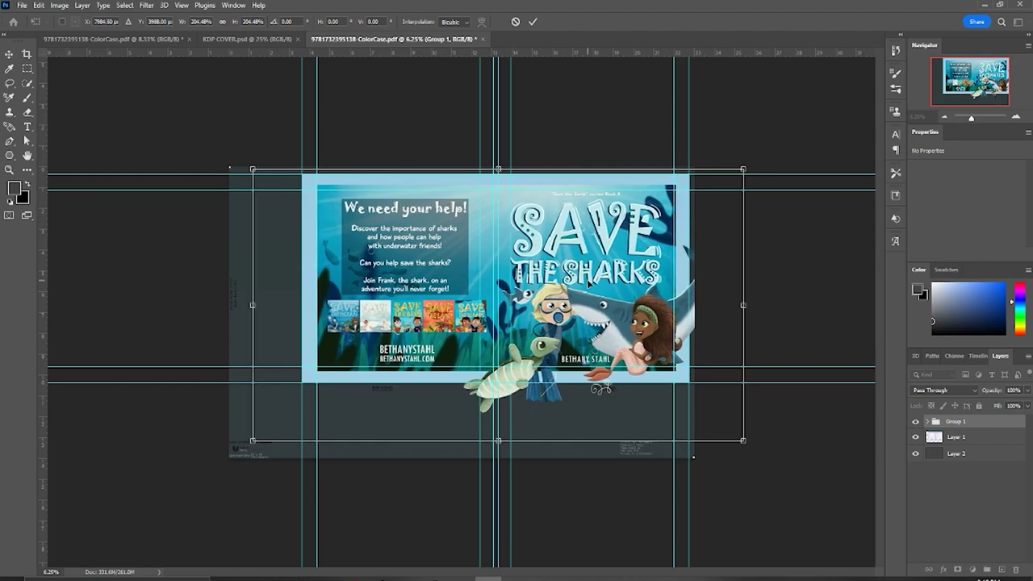
click(532, 22)
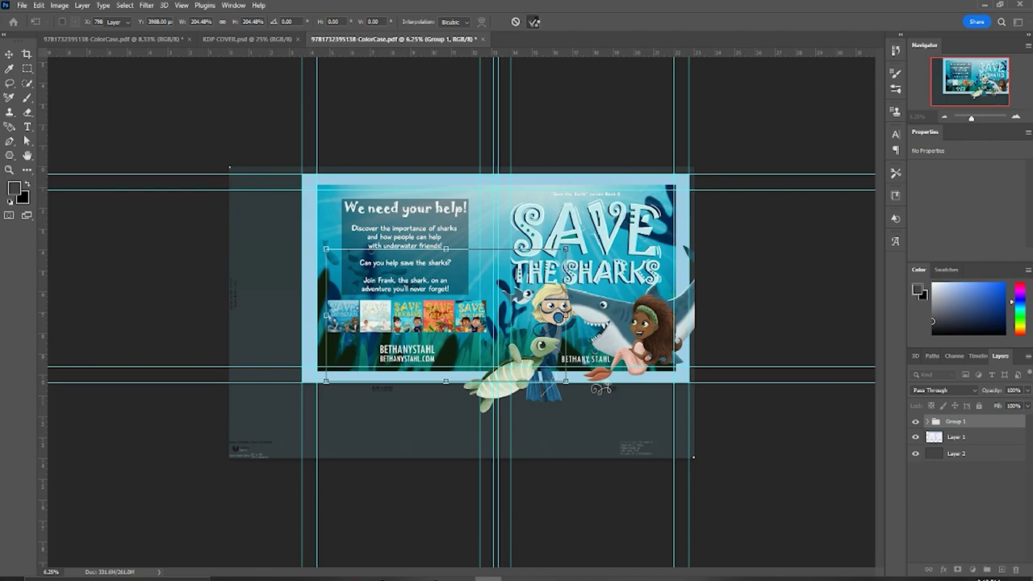
click(533, 22)
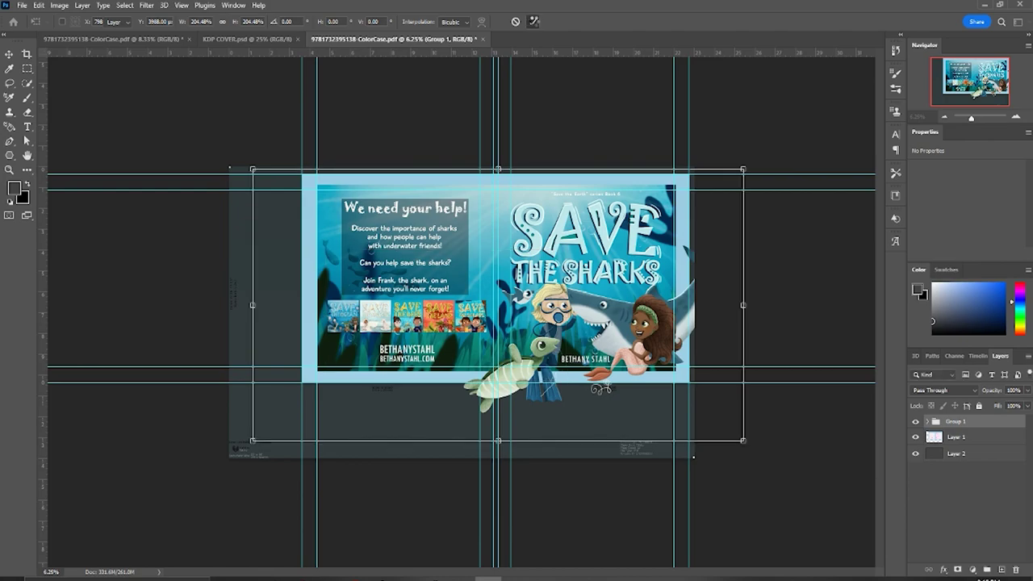
click(534, 21)
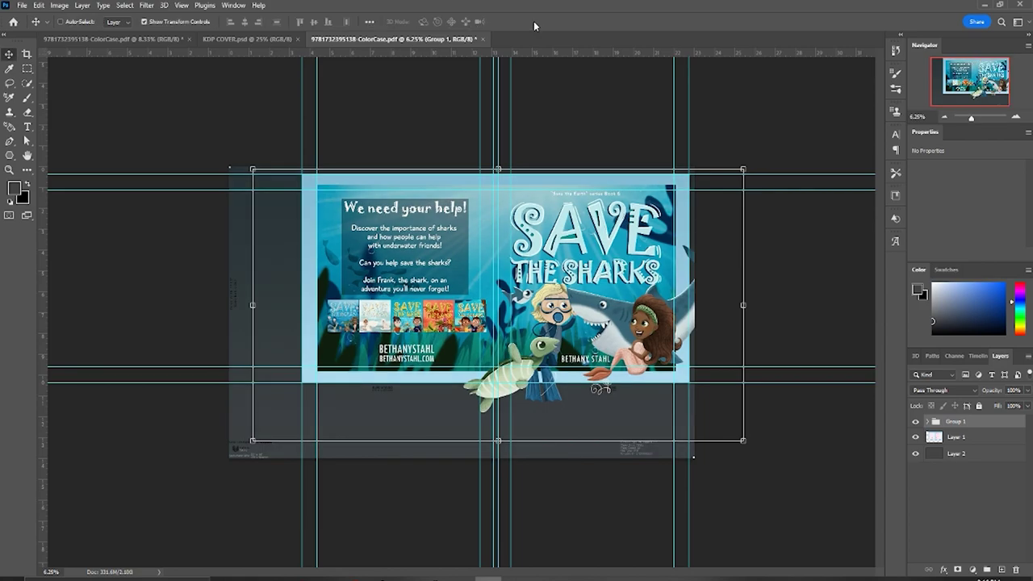
Group the layers from the series subtitle text through the author name text and name the group "front cover text"
click(927, 422)
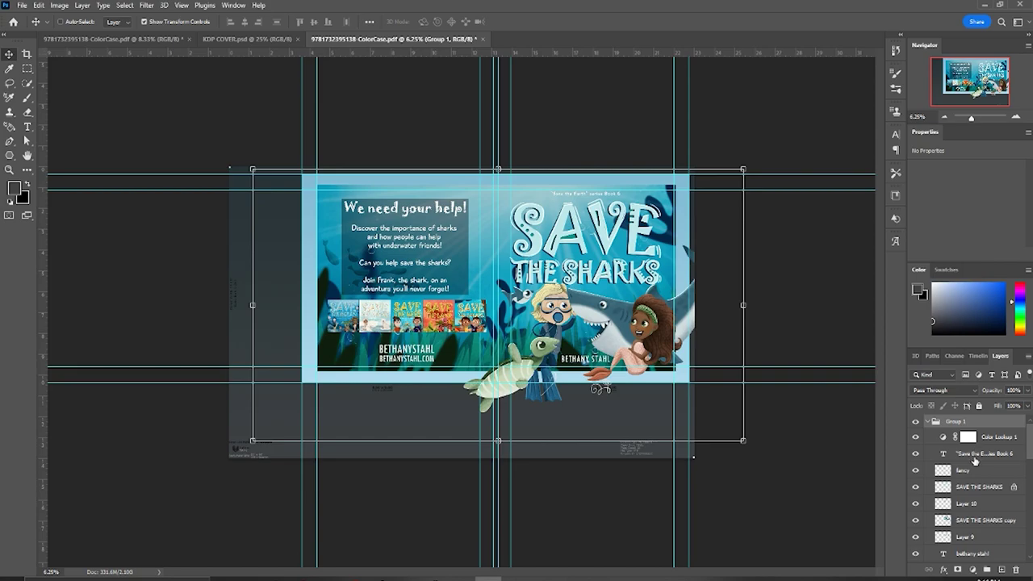
click(975, 455)
scroll(975, 486, down, 1)
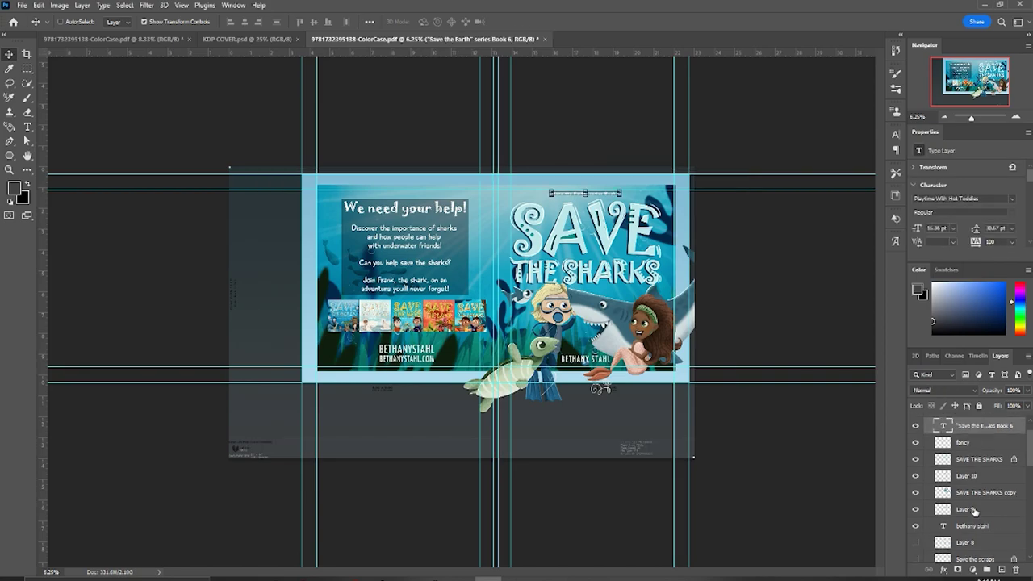
shift+click(971, 526)
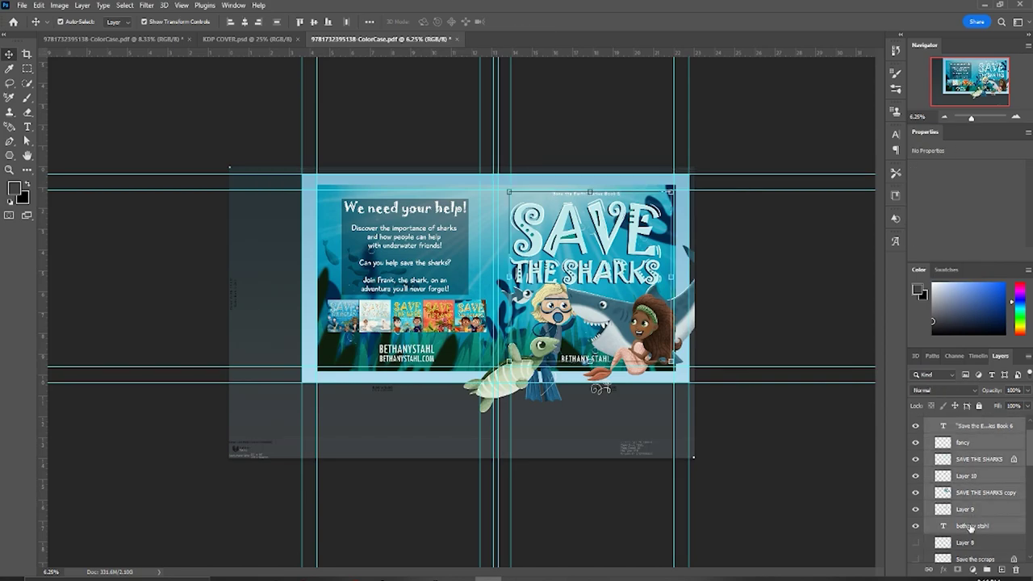
key(ctrl+g)
double_click(960, 423)
text(fron)
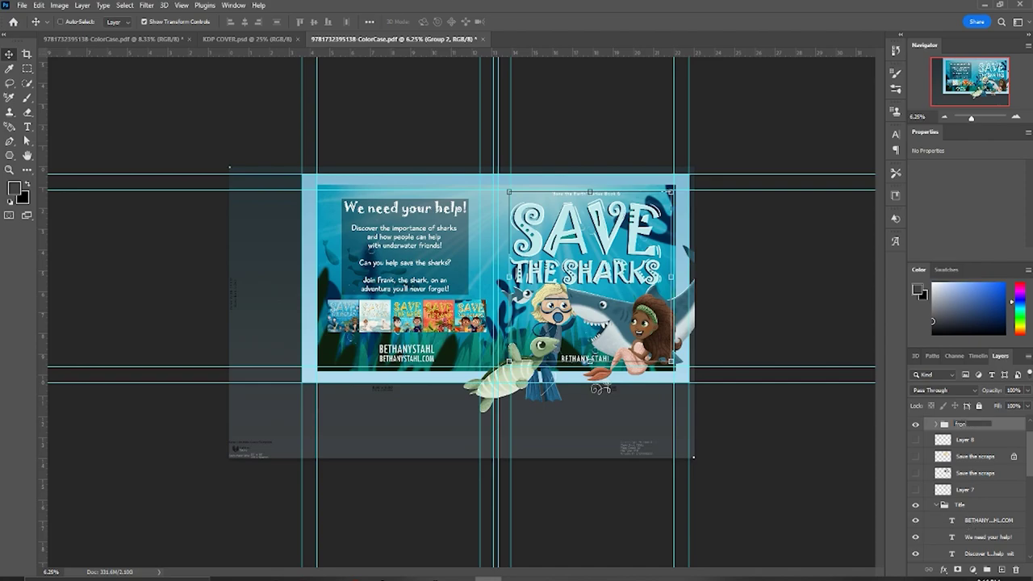
text(t cover text)
key(Return)
Delete the hidden layers from Layer 8 through Layer 7 below the front cover text group
click(965, 440)
shift+click(969, 491)
key(Delete)
Shift the front cover text group toward the outer edge and nudge it until it is centred in the front cover's safe area
click(960, 425)
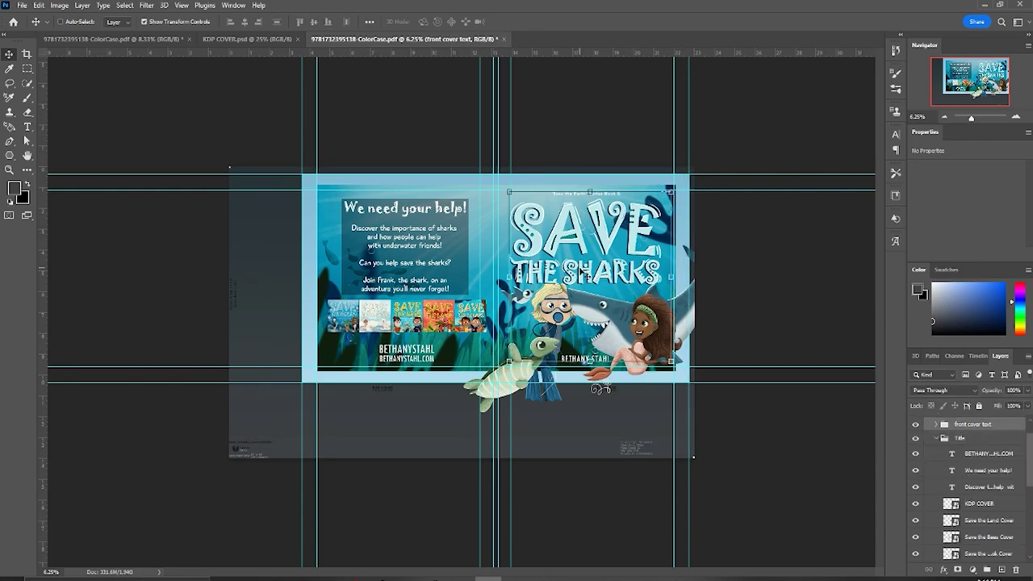
drag(586, 274, 598, 263)
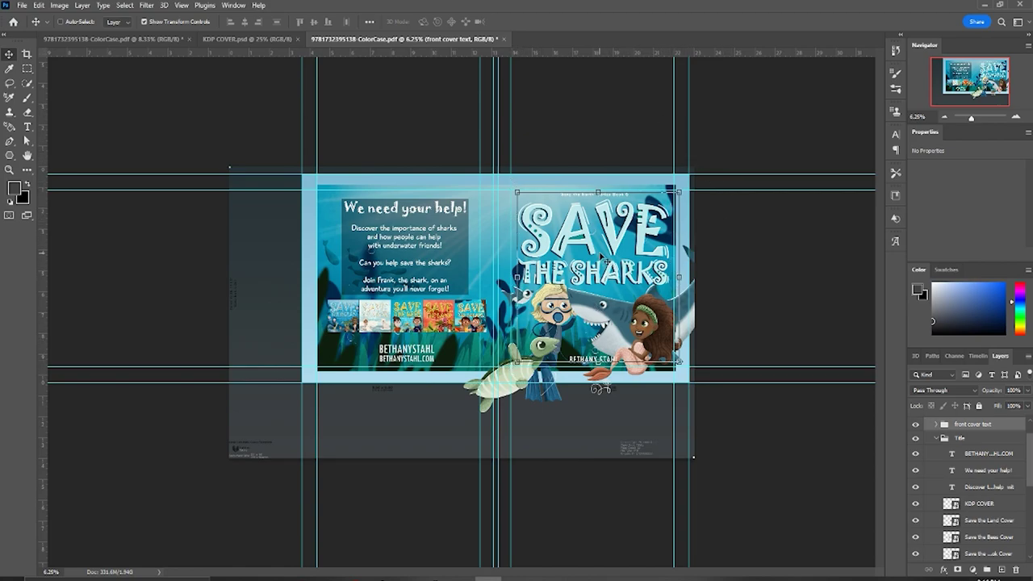
key(Left)
key(Left)
key(Left)
key(Left)
key(Left)
key(Left)
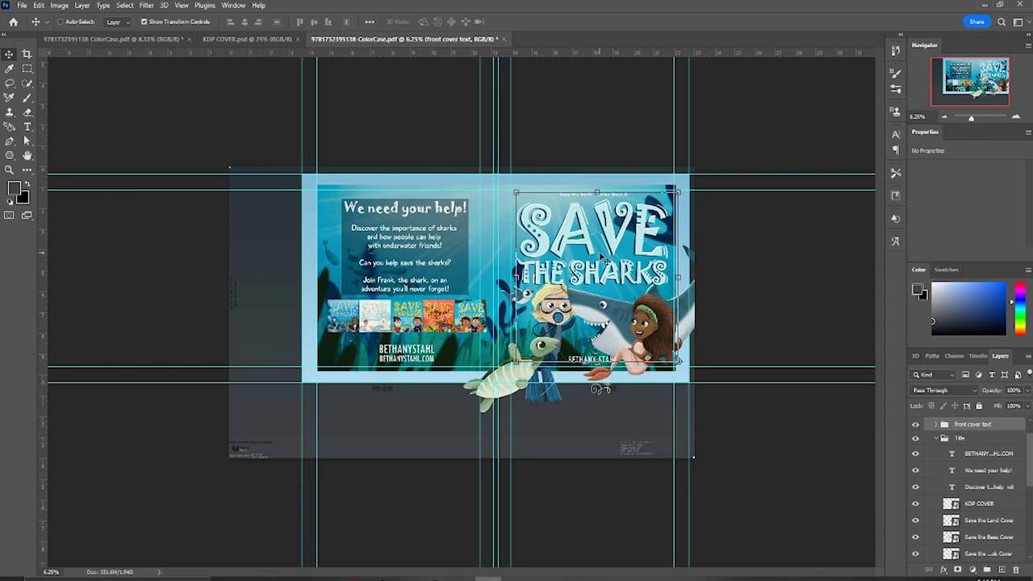
key(Left)
key(Left)
click(27, 69)
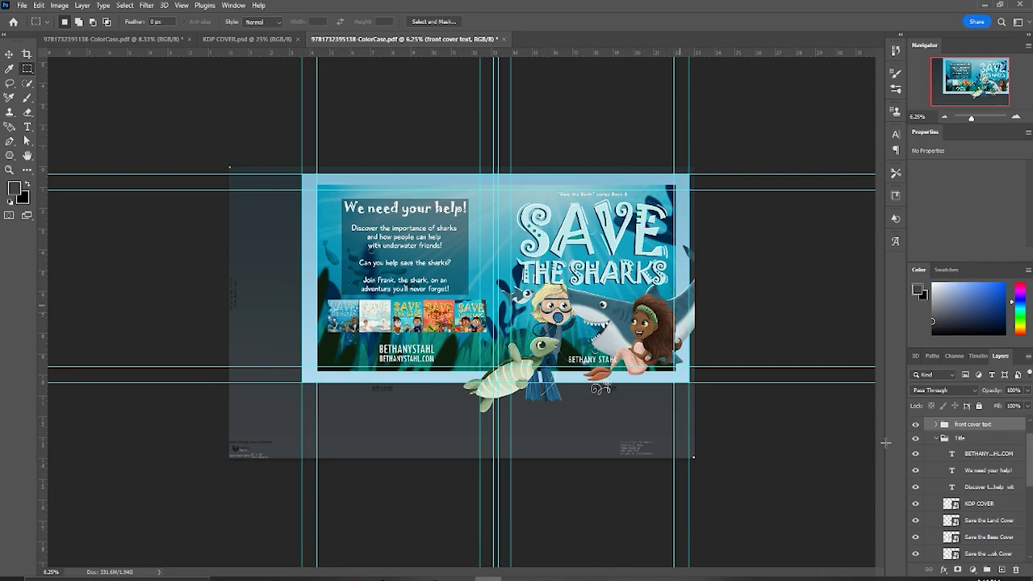
Collapse the Title group and shift it outward until the back cover text and book thumbnails sit inside the back cover's safe area
click(935, 438)
click(950, 438)
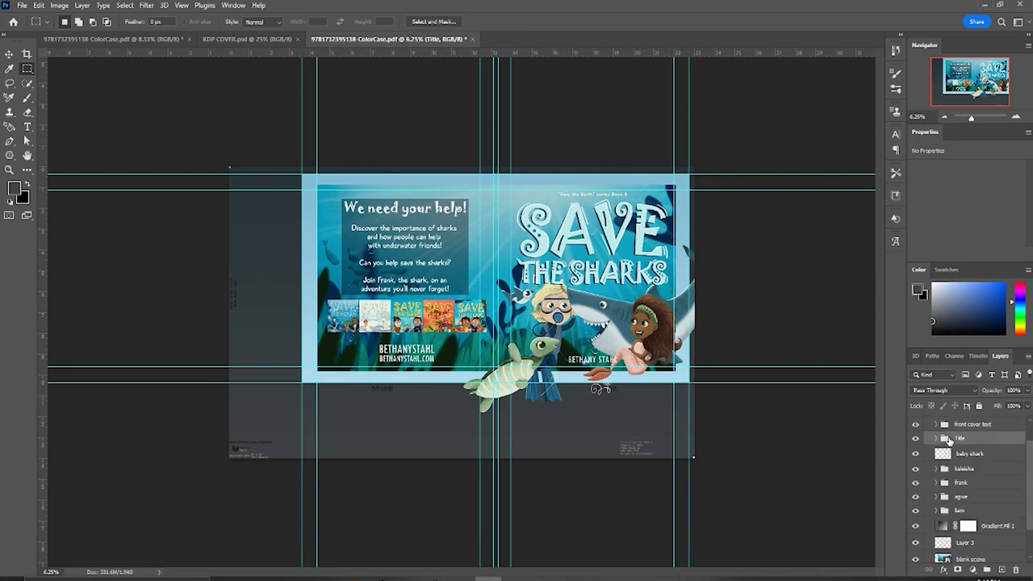
click(914, 438)
click(914, 439)
scroll(480, 314, up, 1)
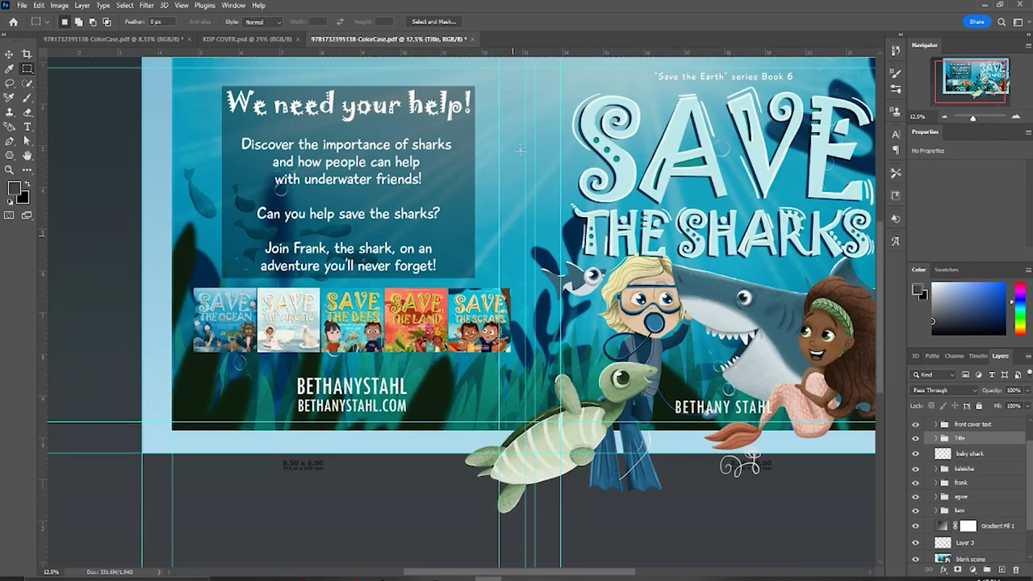
scroll(504, 171, up, 1)
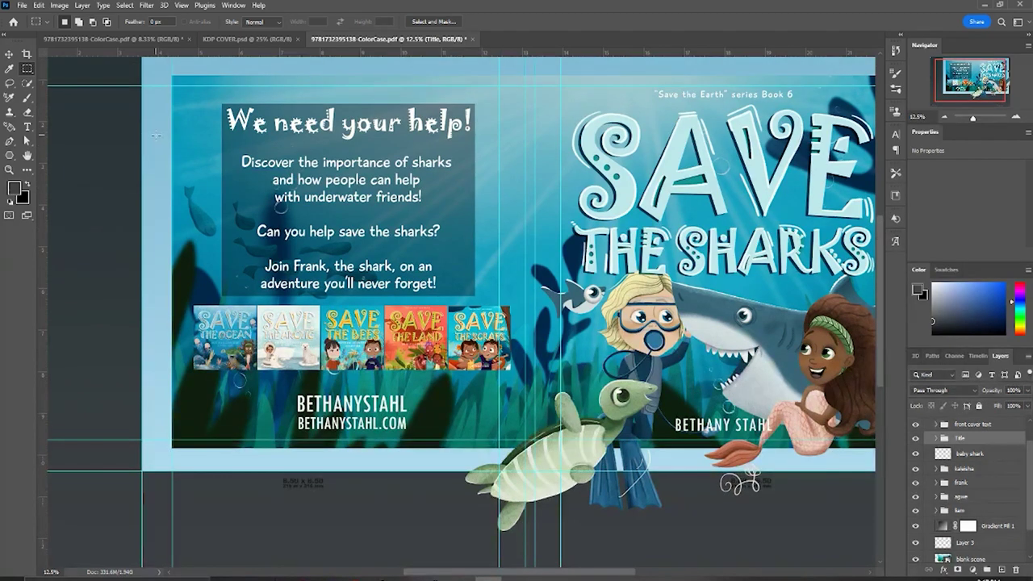
click(9, 55)
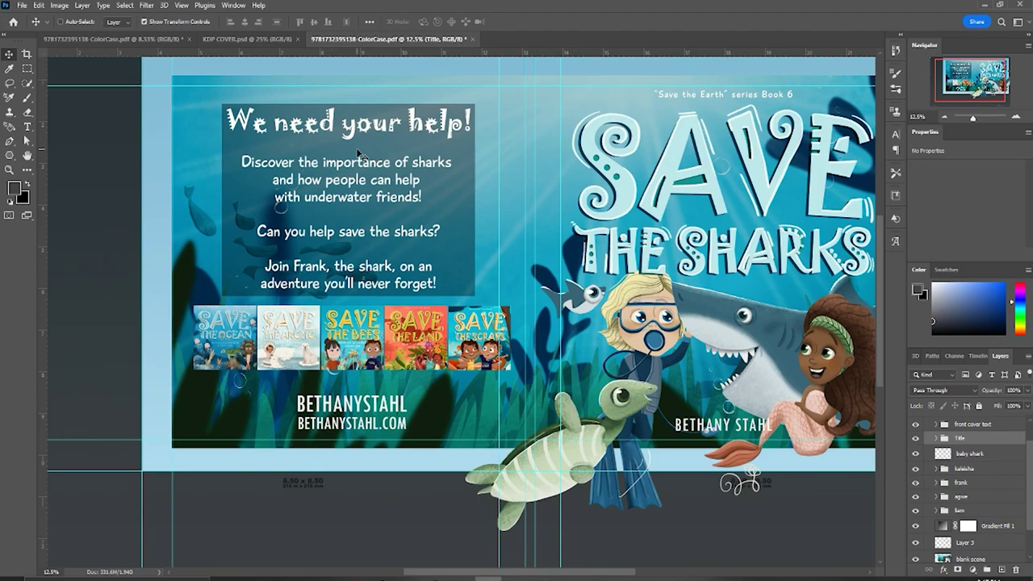
drag(411, 233, 401, 235)
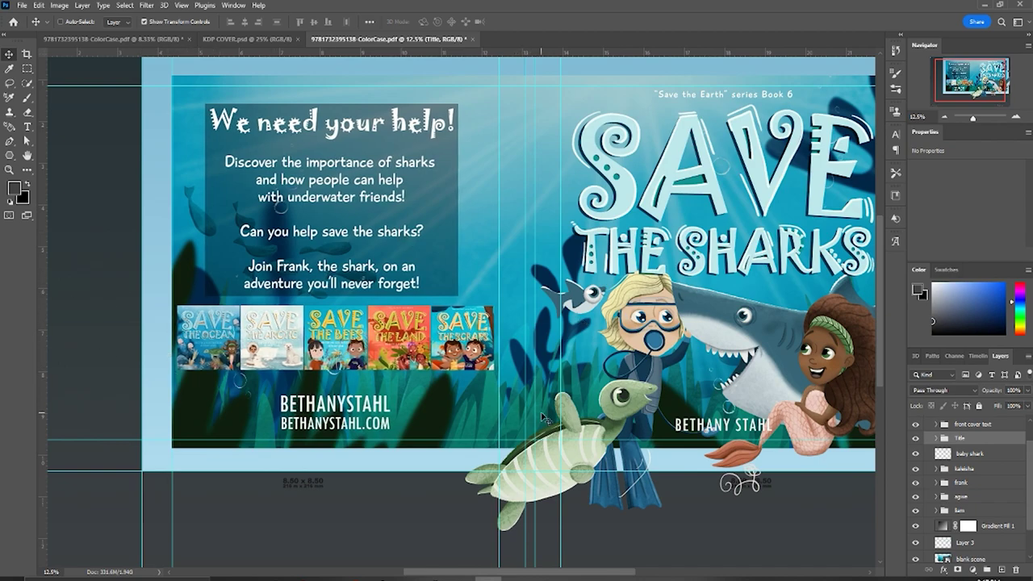
key(Right)
key(Right)
key(Right)
key(Right)
key(Right)
key(Right)
key(Right)
key(Right)
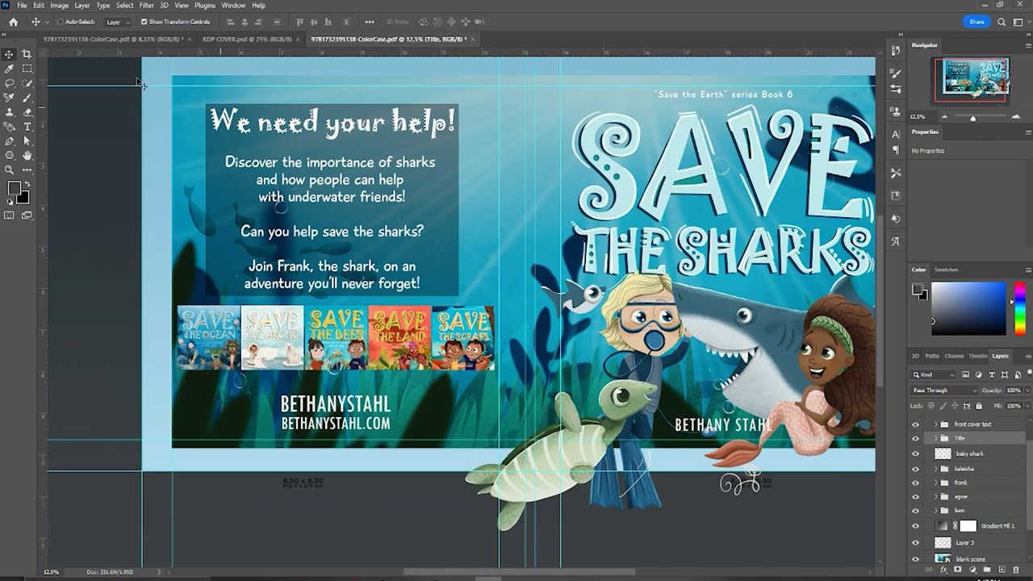
click(26, 70)
Enlarge the blank scene background to about 20.1 by 10.14 in and reposition it to cover the whole bleed area
key(ctrl+minus)
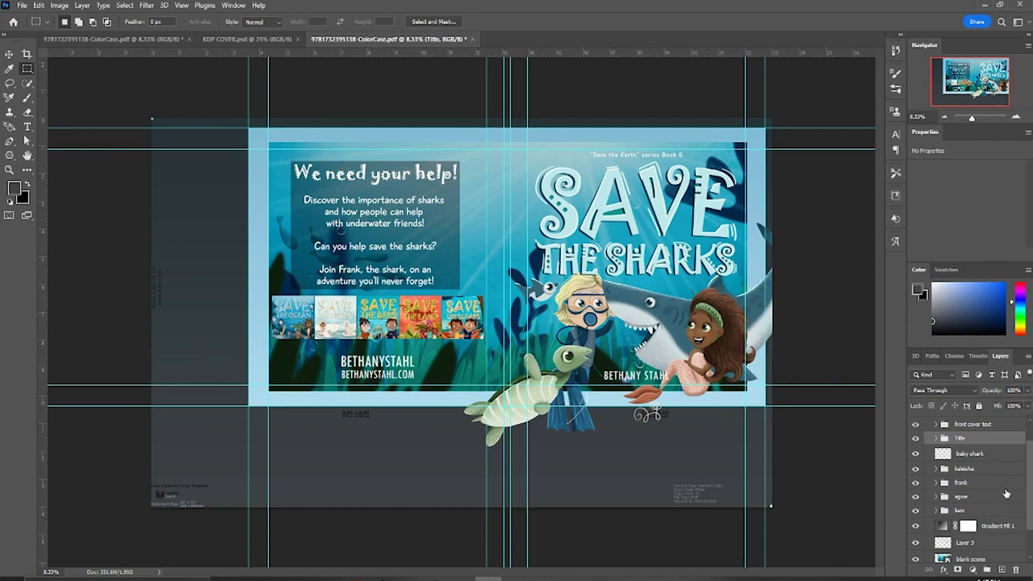
scroll(1006, 495, down, 2)
click(976, 525)
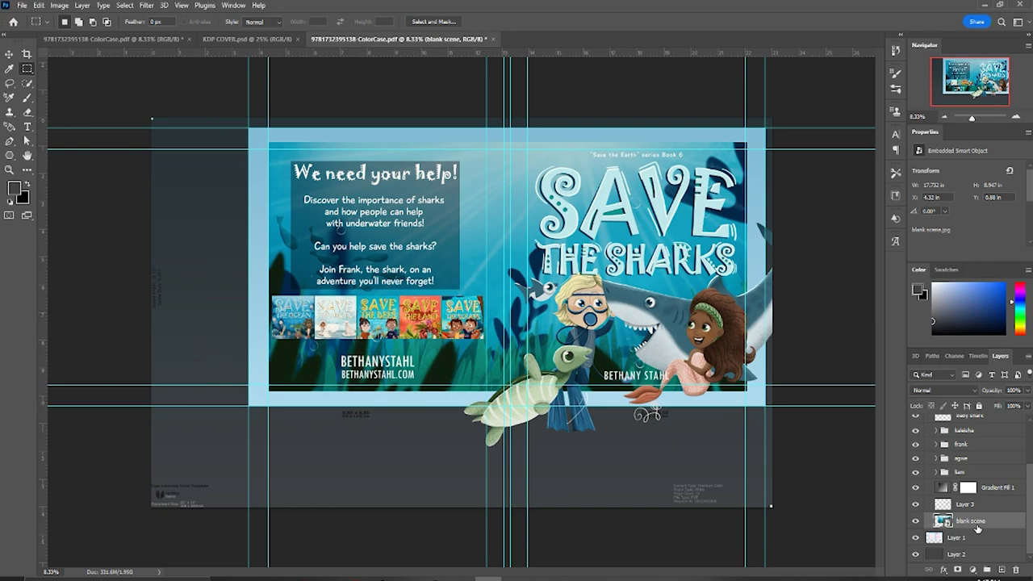
click(9, 53)
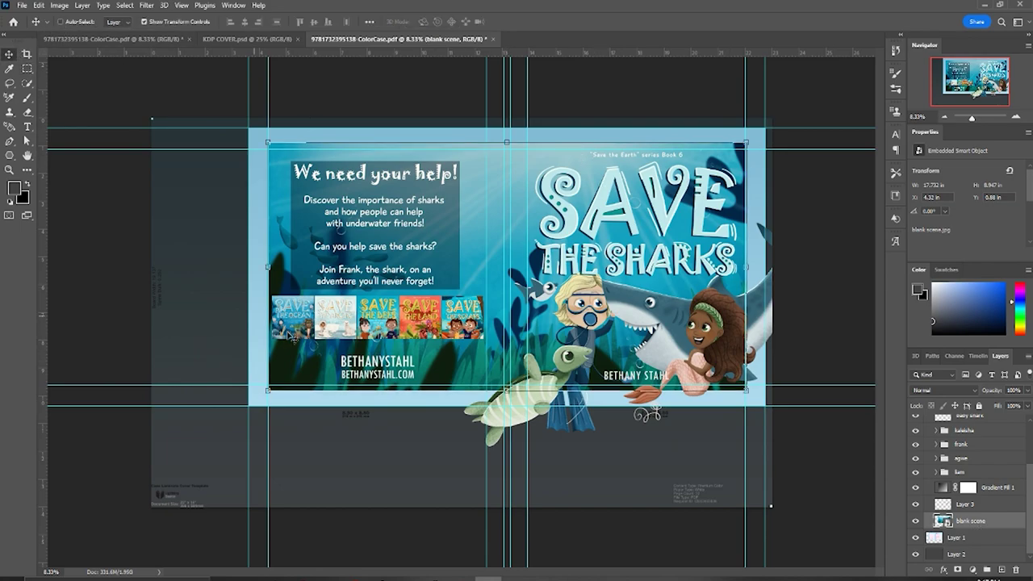
drag(270, 267, 250, 267)
drag(745, 267, 789, 267)
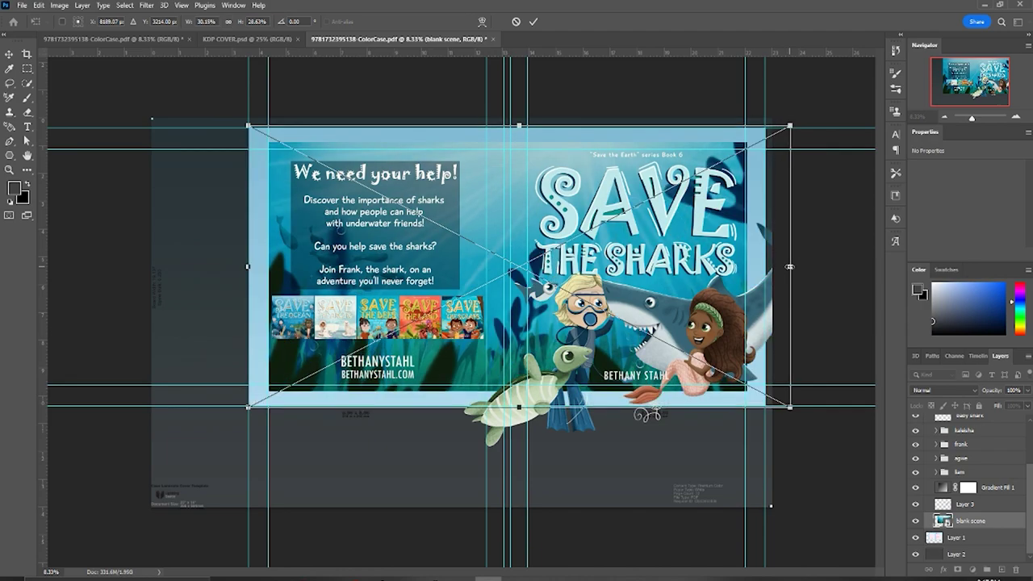
drag(672, 230, 654, 230)
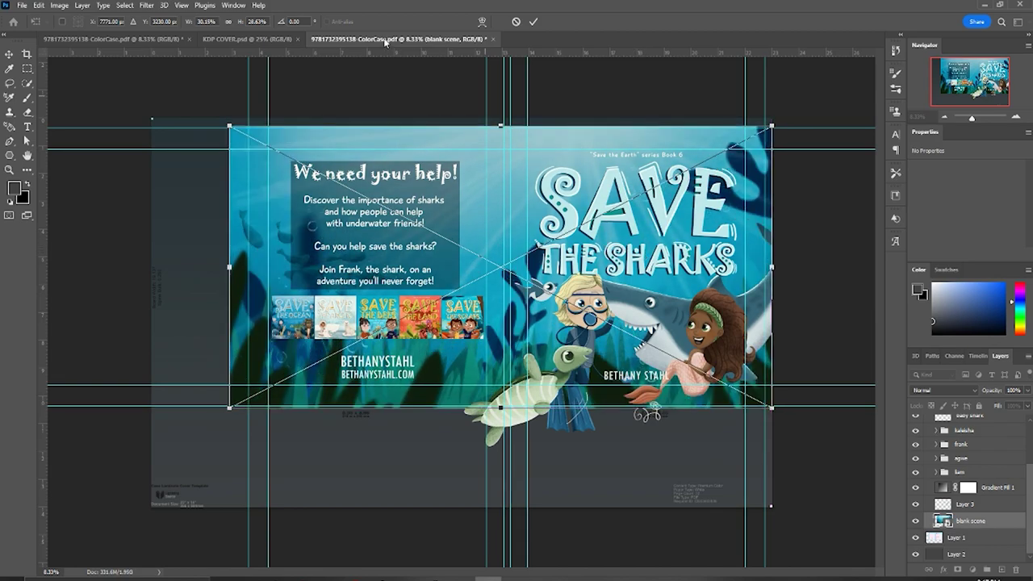
click(533, 22)
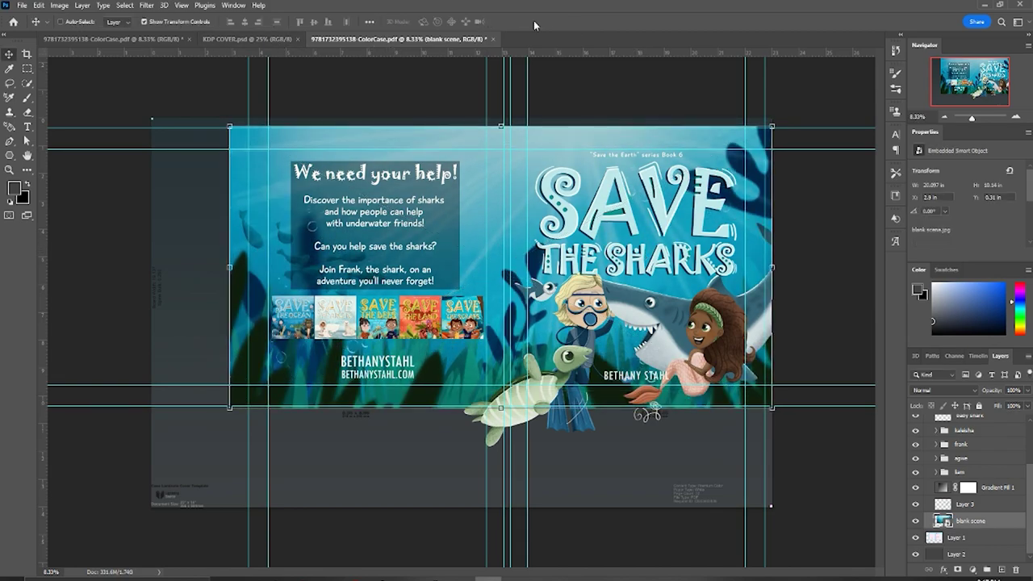
Move the kaleisha, frank and liam character groups together slightly toward the spine
click(968, 431)
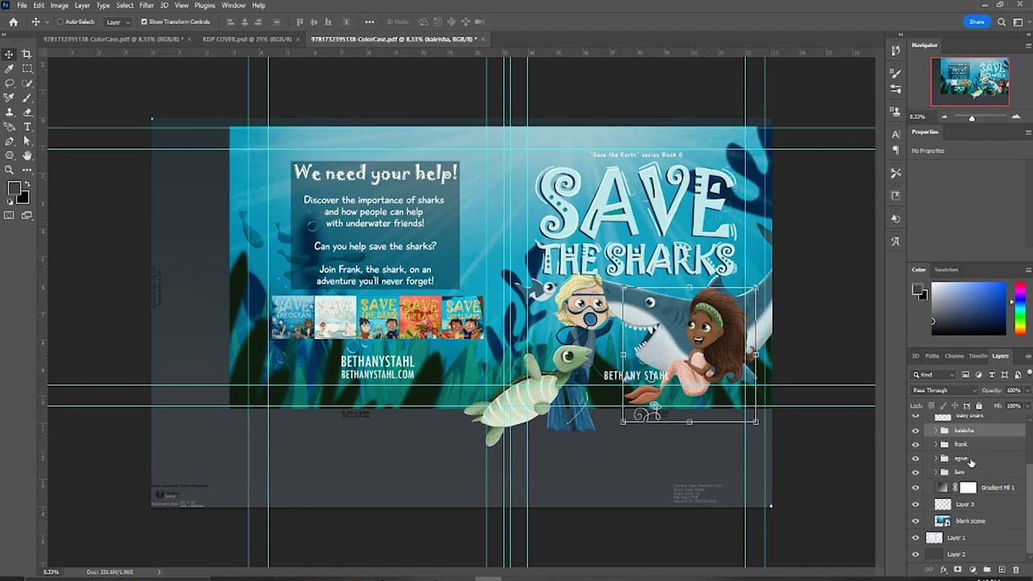
shift+click(967, 445)
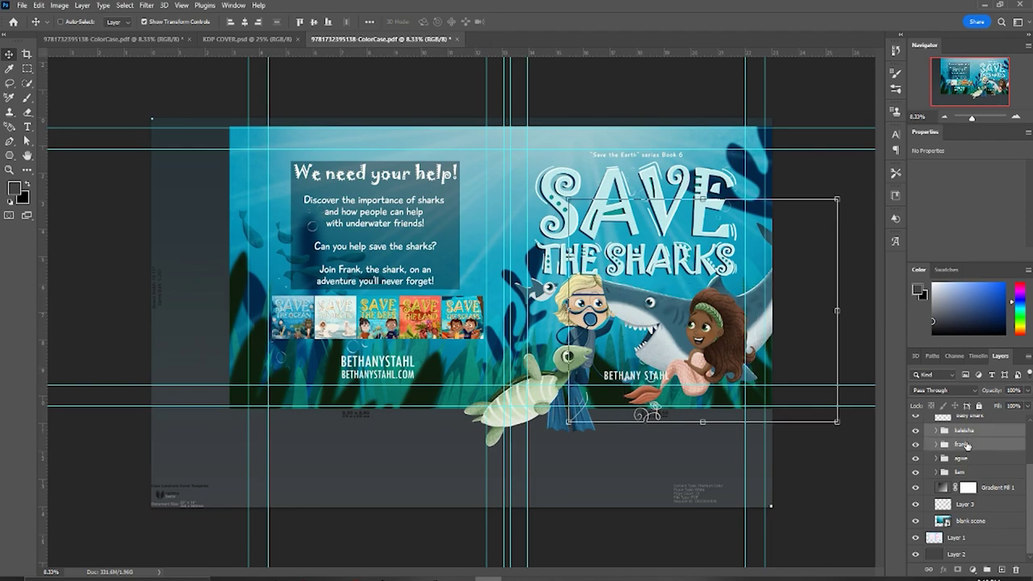
shift+click(974, 480)
drag(604, 307, 589, 302)
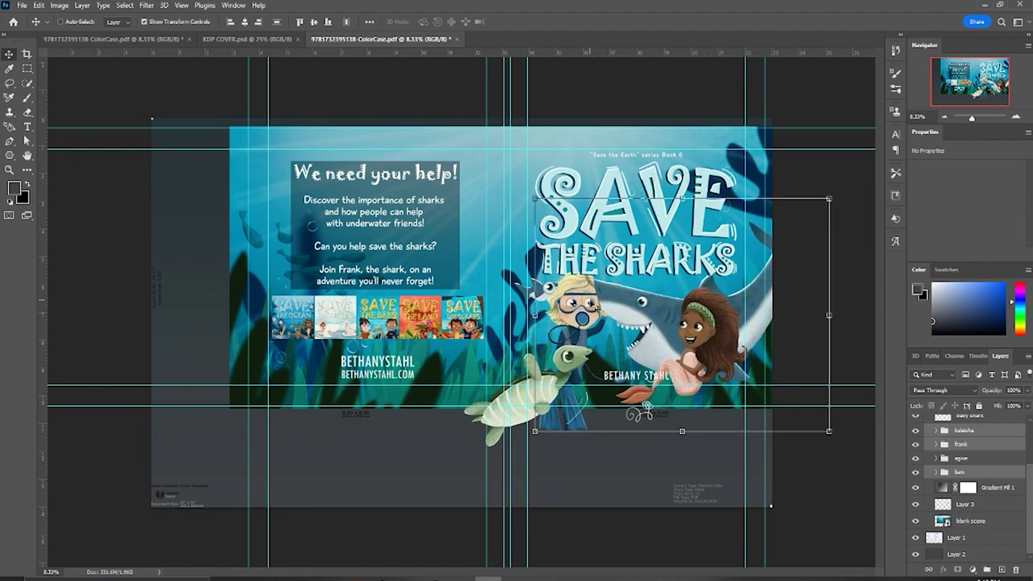
click(29, 70)
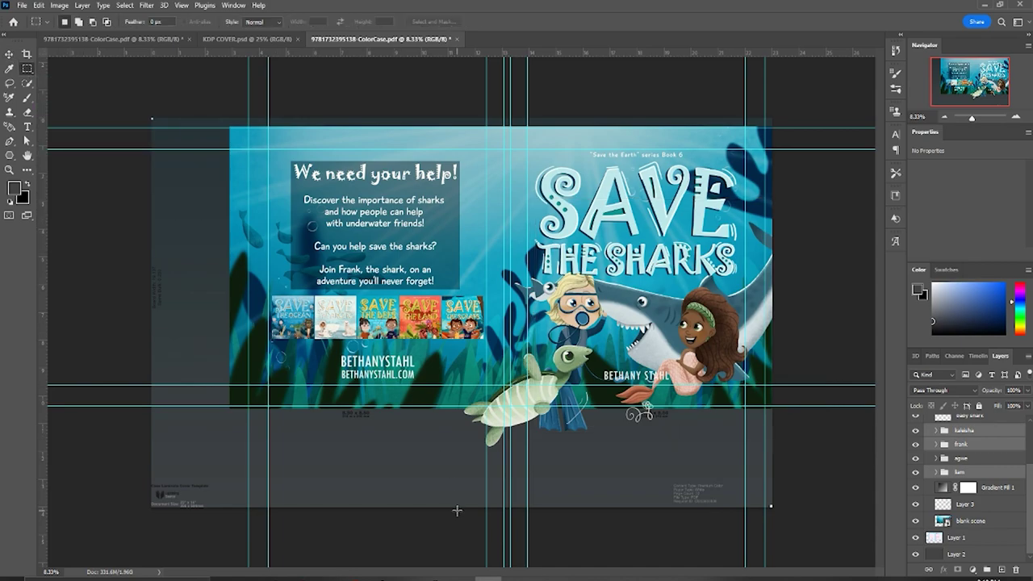
key(ctrl+minus)
key(ctrl+minus)
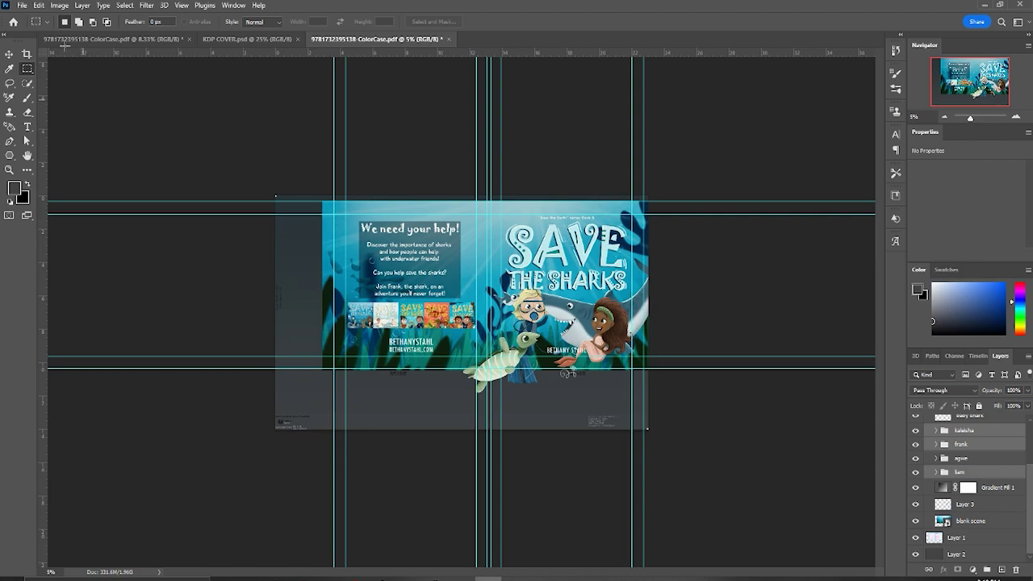
click(23, 6)
mouse_move(129, 185)
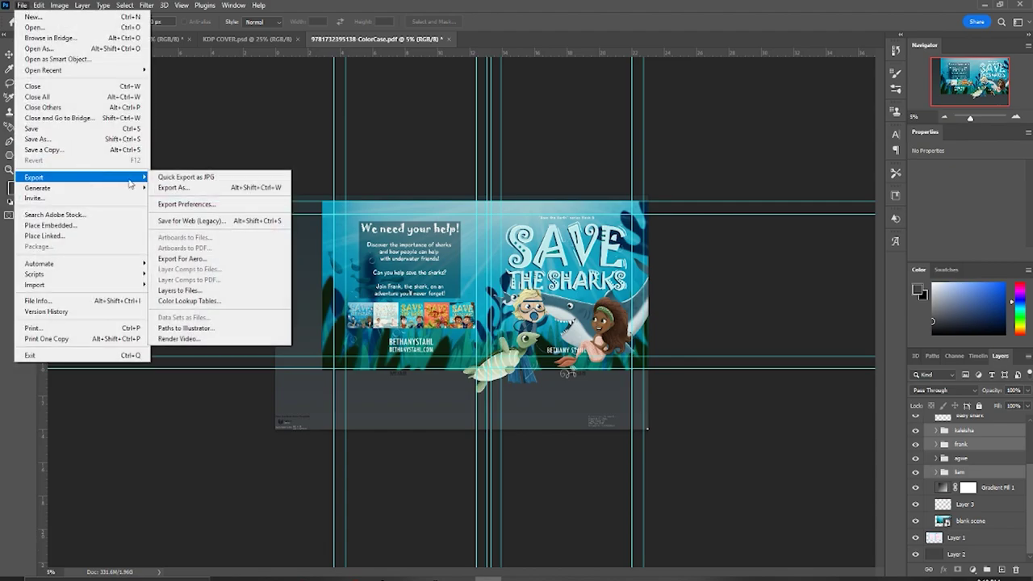
click(194, 187)
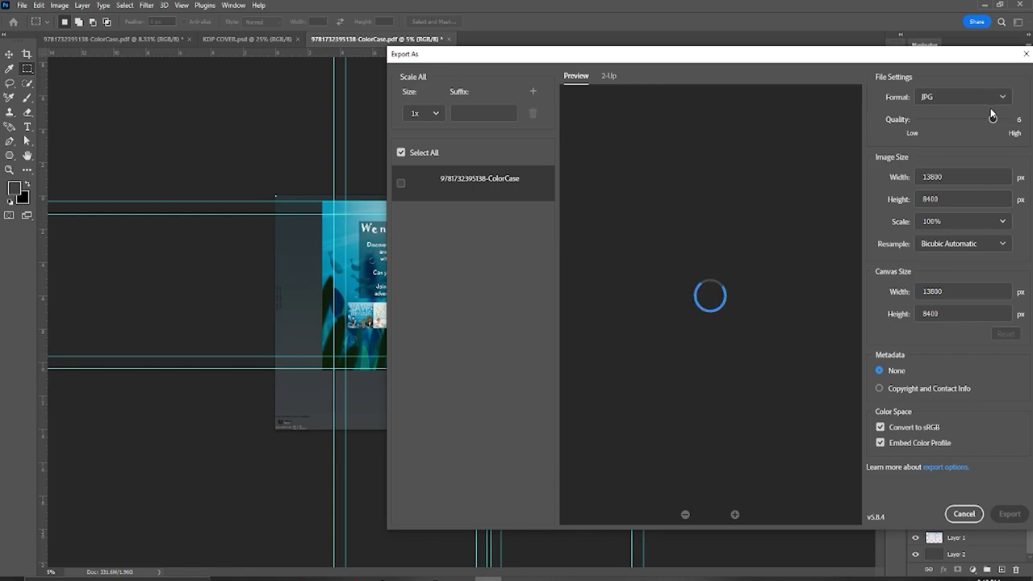
drag(992, 118, 1008, 118)
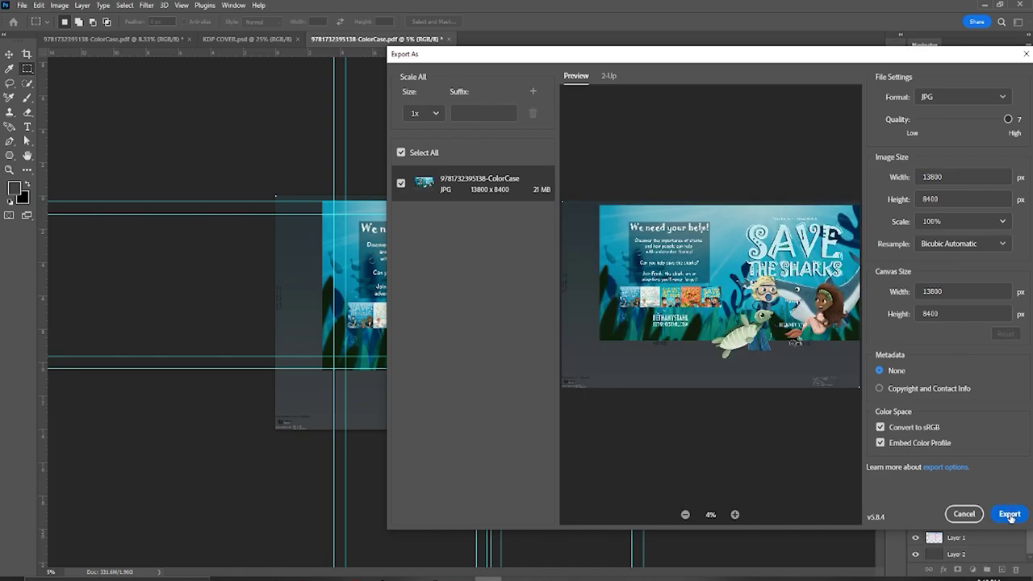
click(1009, 514)
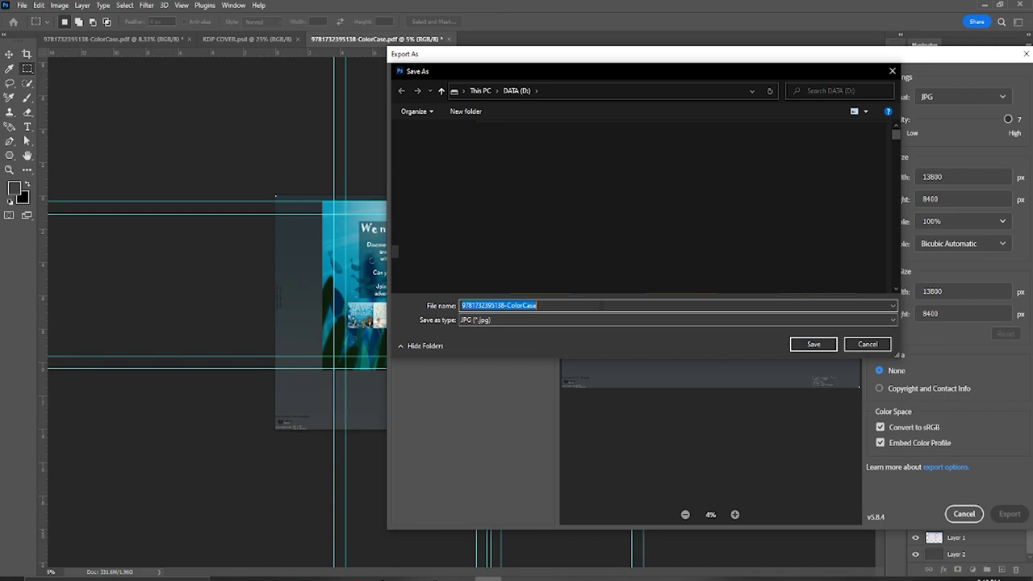
click(601, 305)
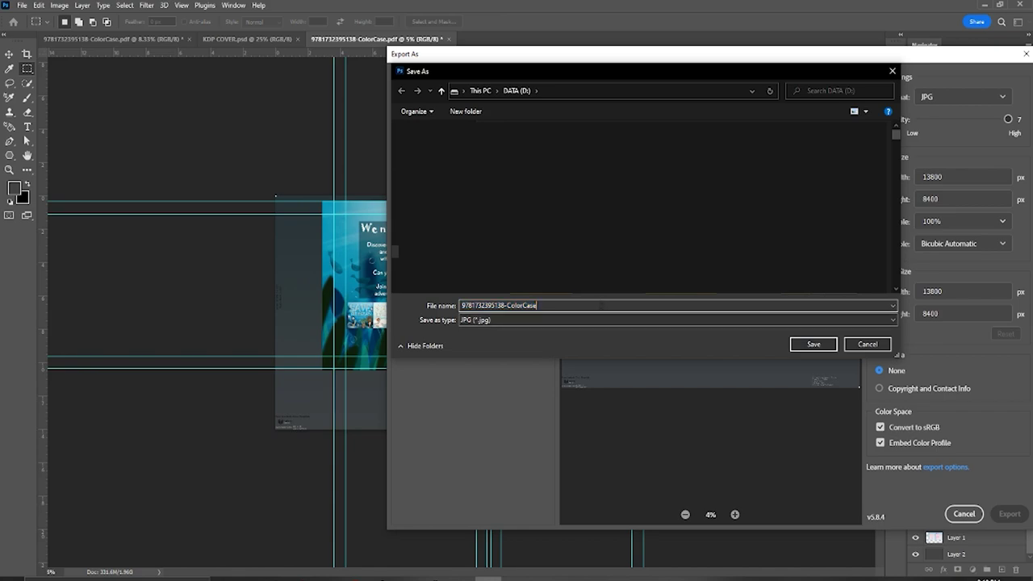
click(816, 347)
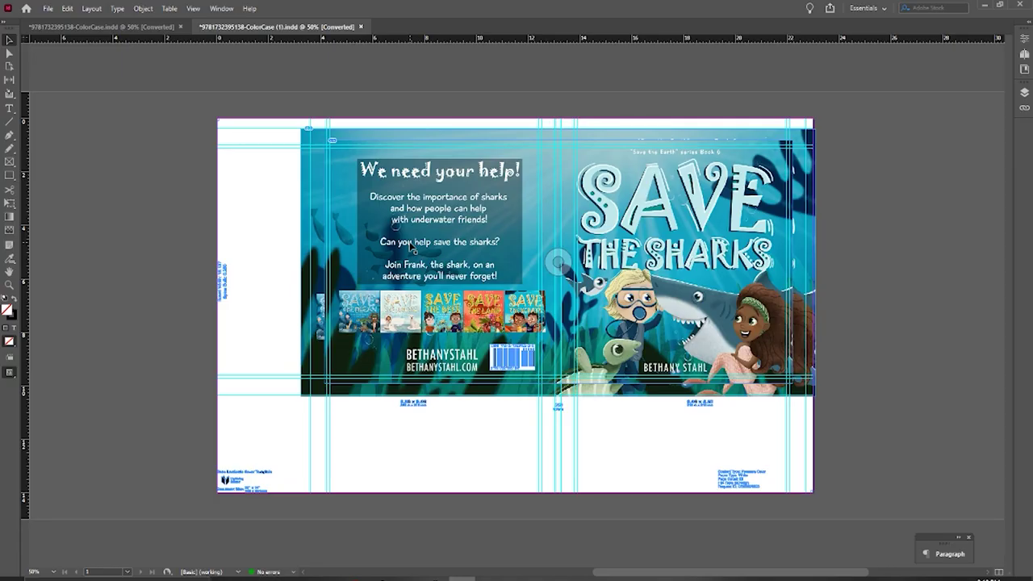
In the InDesign cover template, delete the old cover image and insert the exported JPG in a new rectangle frame covering the whole page
click(411, 247)
key(Delete)
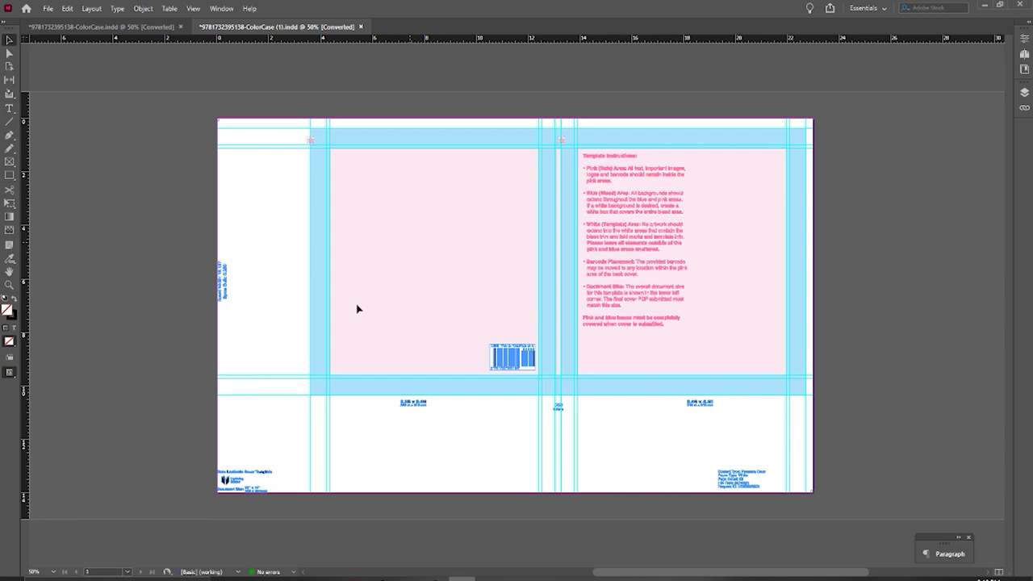
click(13, 164)
drag(217, 120, 813, 491)
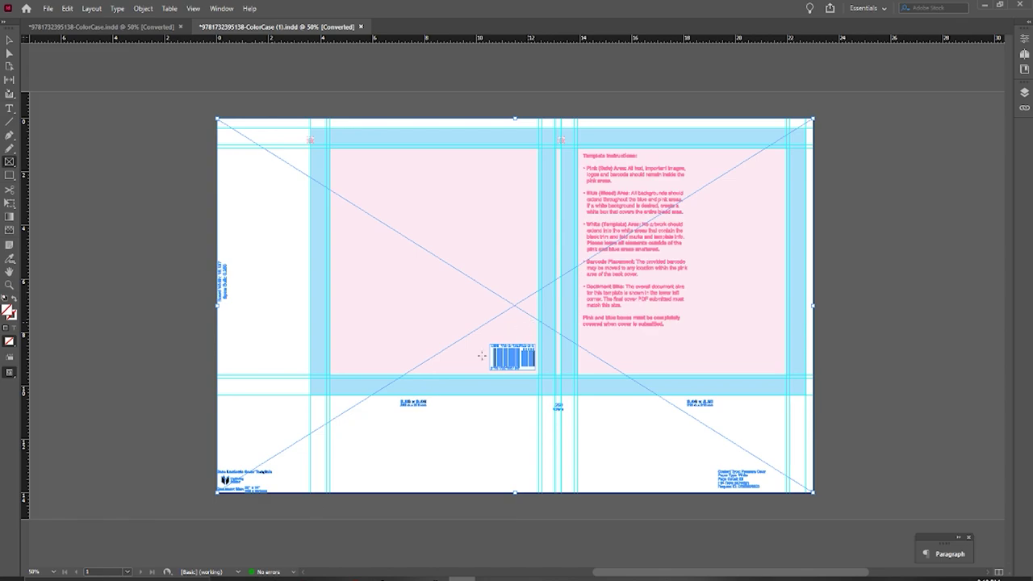
key(alt+Tab)
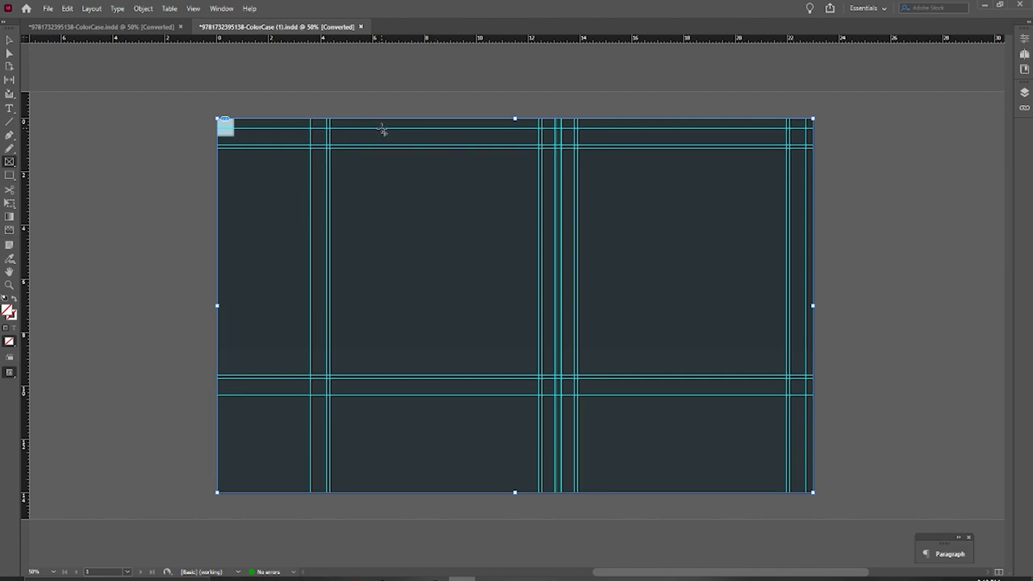
Fit the placed cover artwork to its full-page frame with Fill Frame Proportionally
key(v)
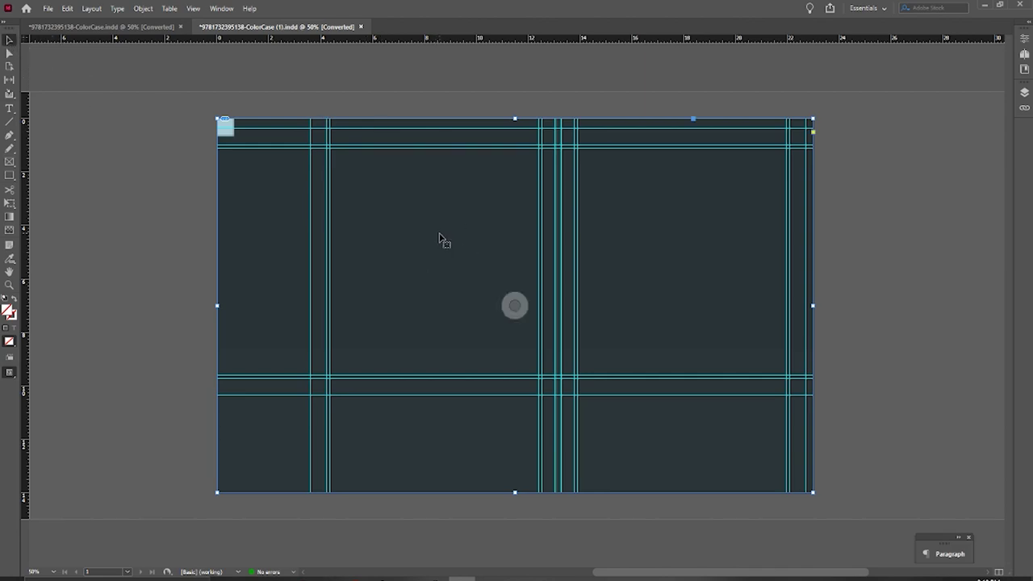
right_click(453, 256)
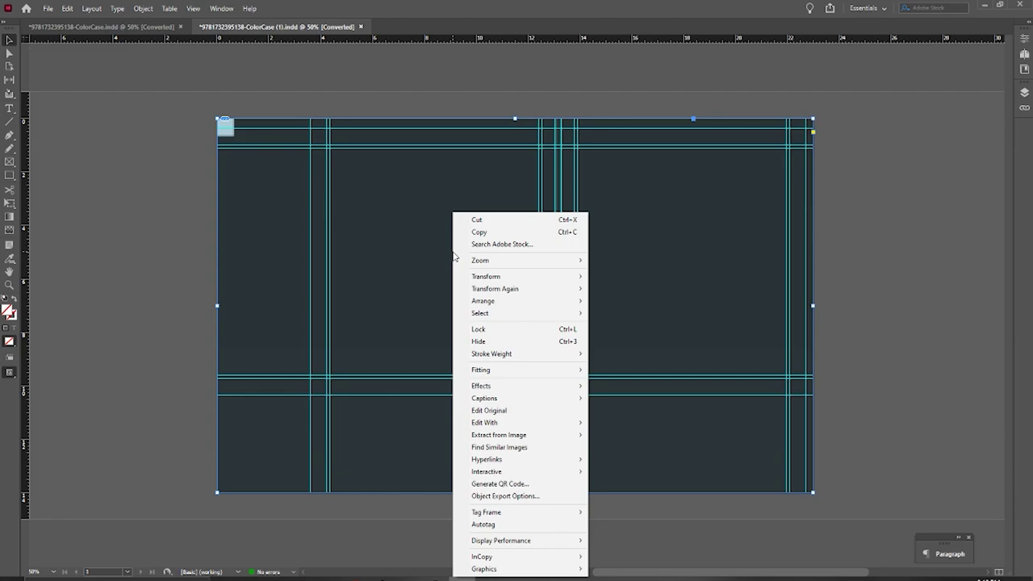
mouse_move(508, 370)
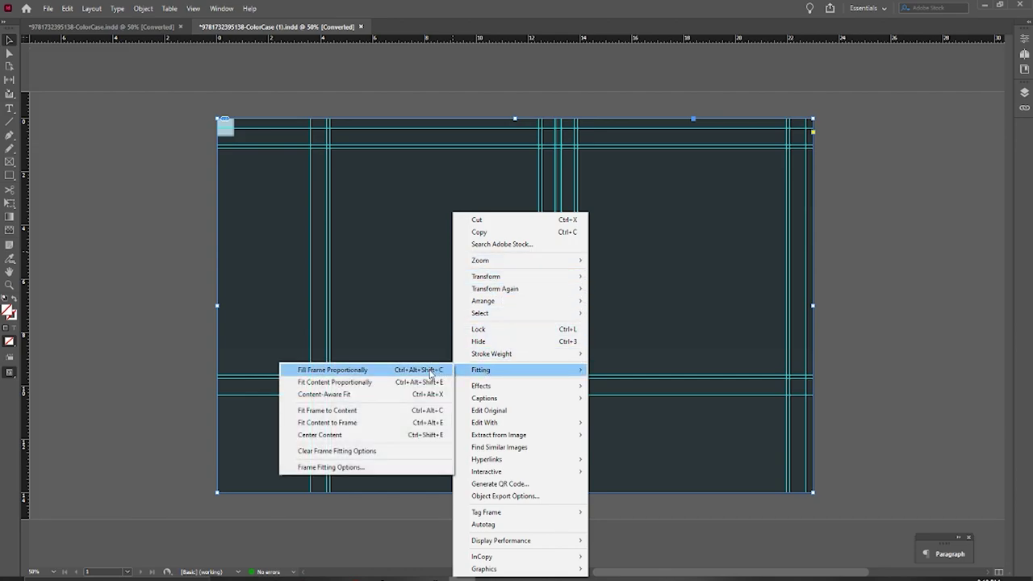
click(430, 372)
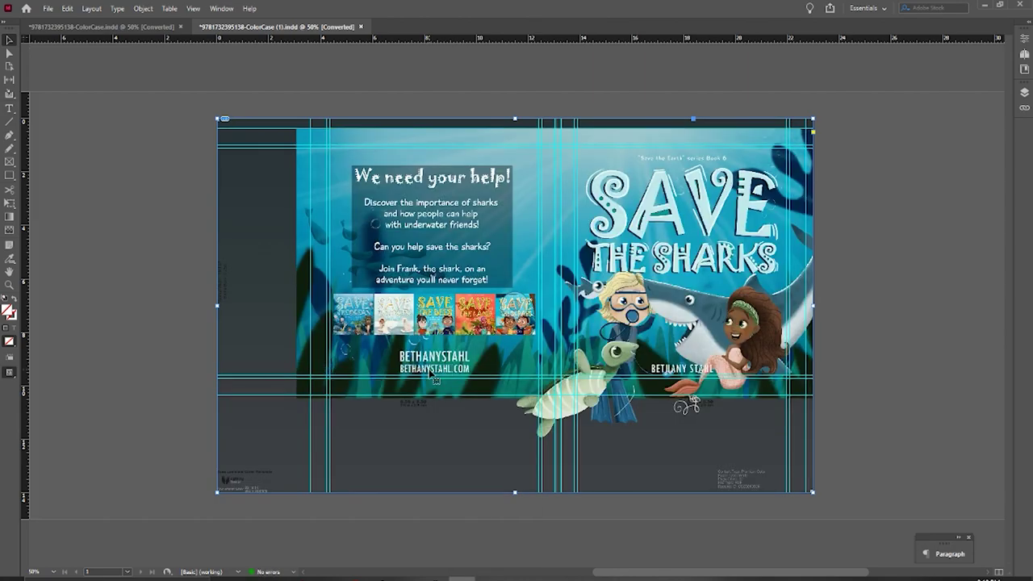
click(933, 297)
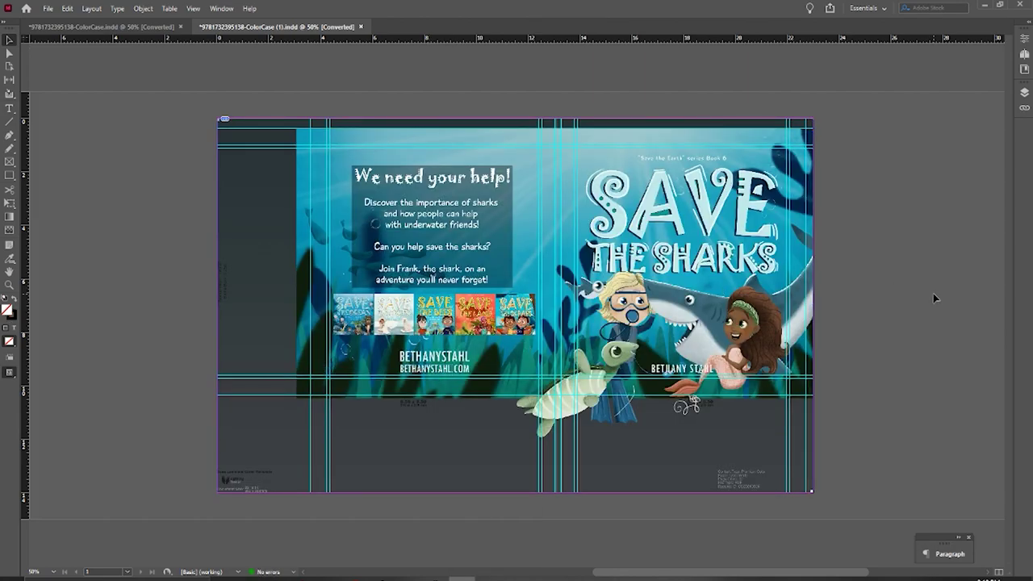
Send the cover artwork to the back of the stacking order, behind the template's barcode
right_click(664, 271)
mouse_move(710, 306)
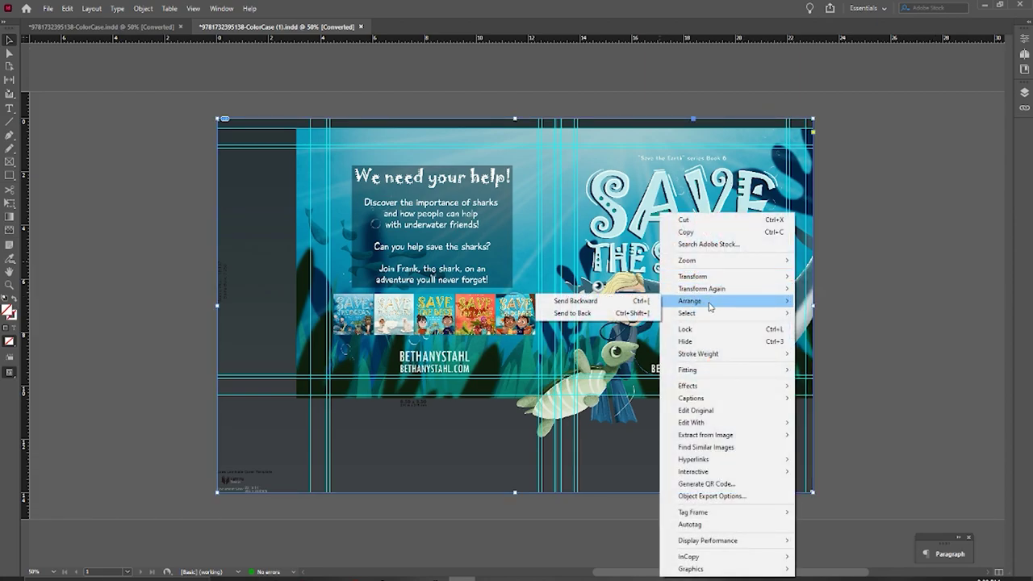
click(636, 311)
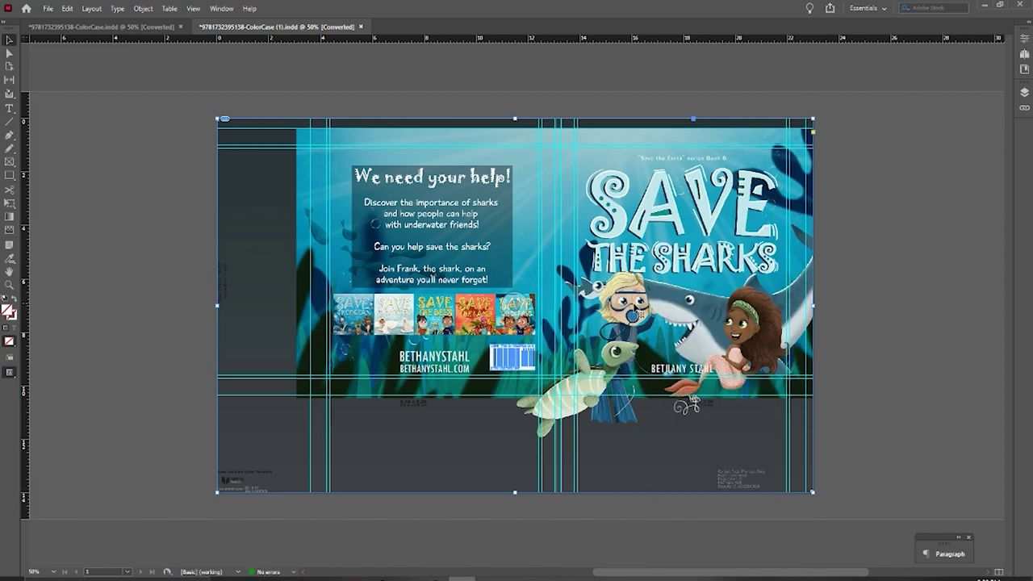
click(512, 359)
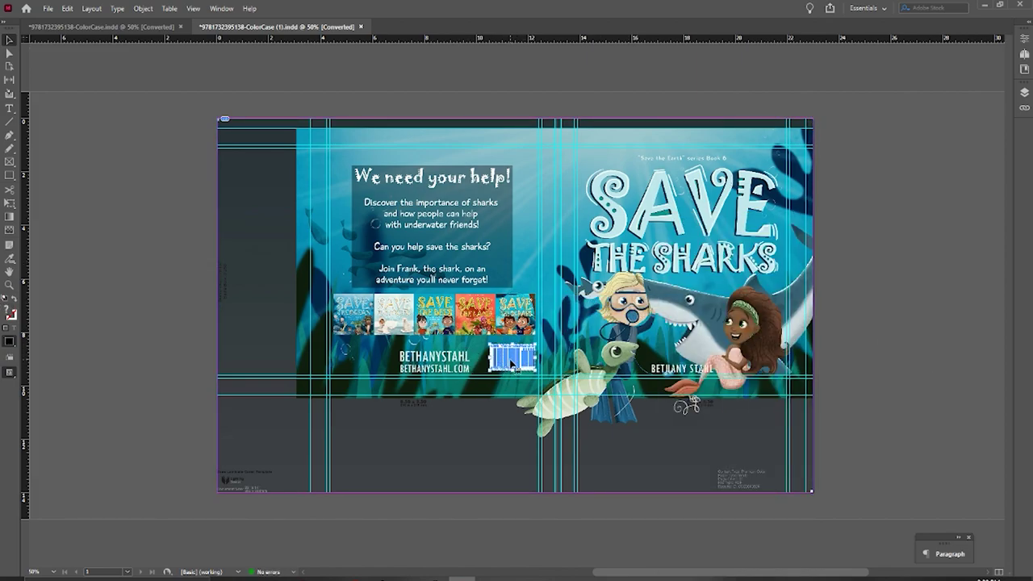
click(923, 304)
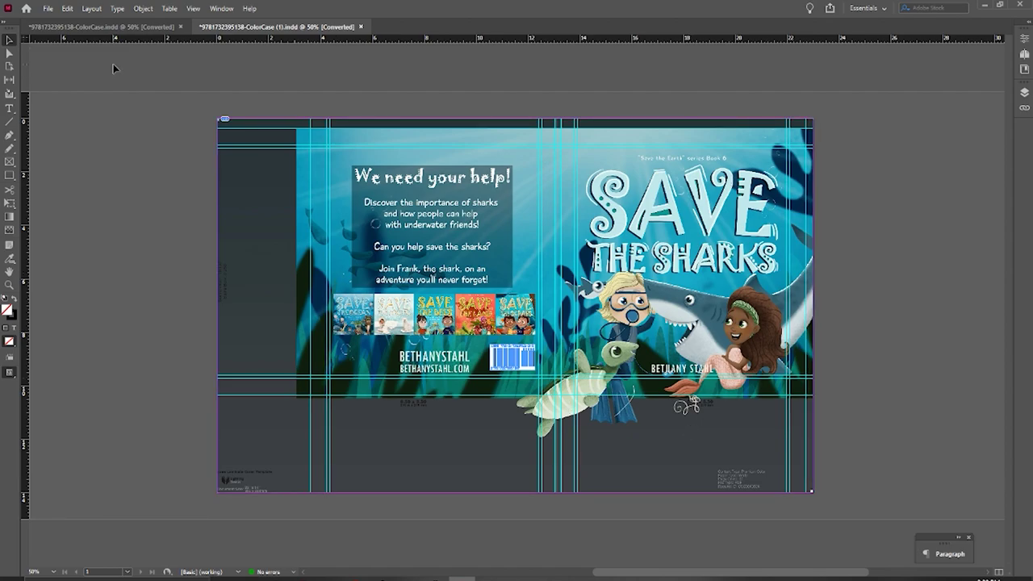
Draw a text frame about 6 by 0.9 in across the upper spine area with the Type tool
click(610, 94)
key(ctrl+equal)
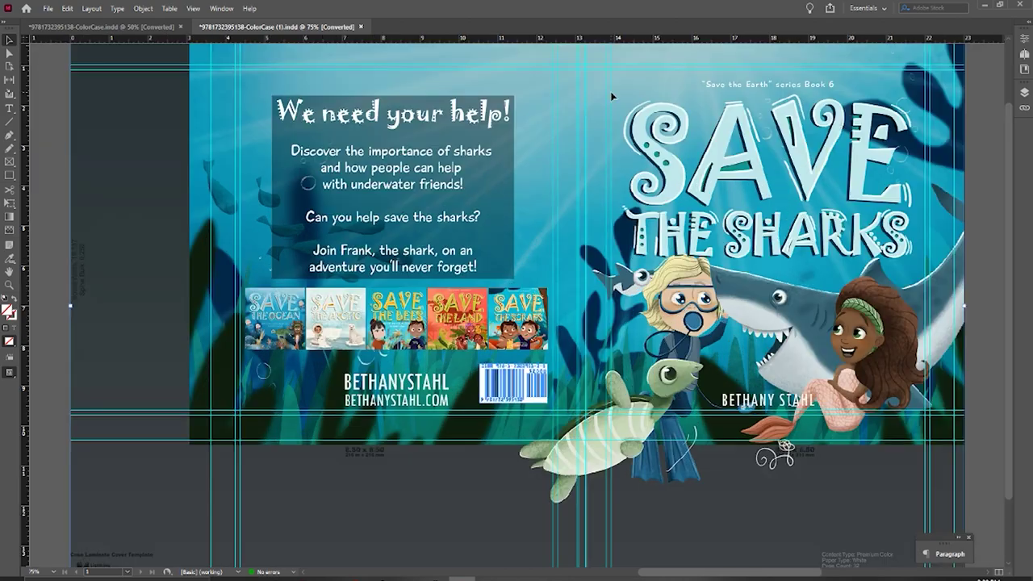
key(ctrl+equal)
key(ctrl+equal)
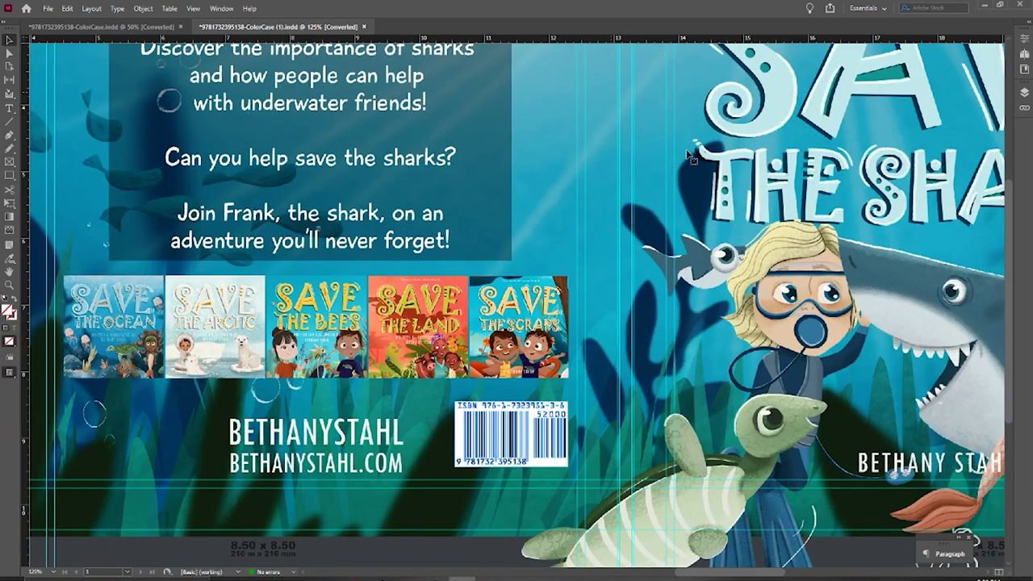
scroll(686, 149, right, 4)
scroll(686, 149, left, 1)
scroll(686, 149, up, 4)
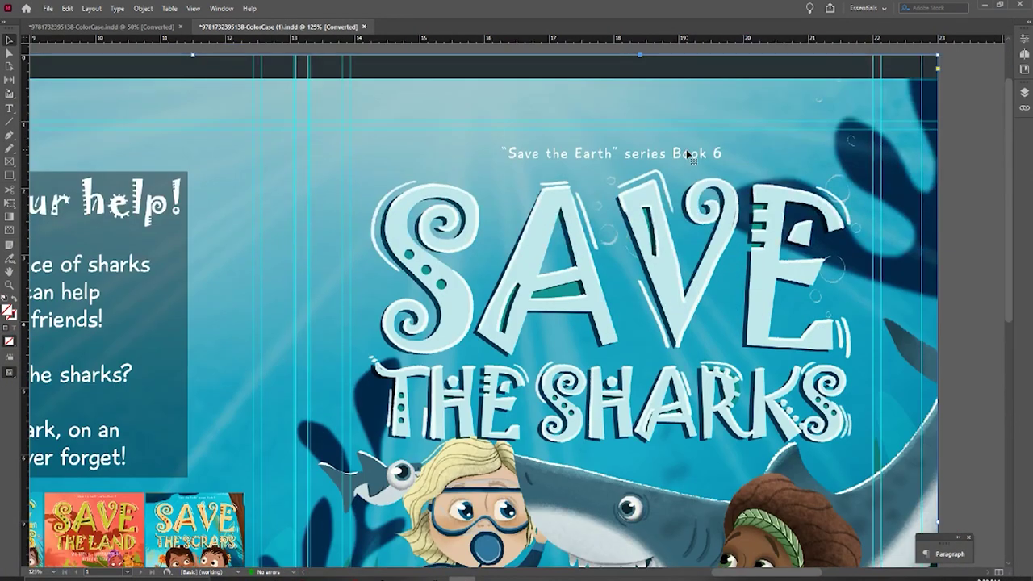
scroll(686, 150, left, 3)
right_click(685, 149)
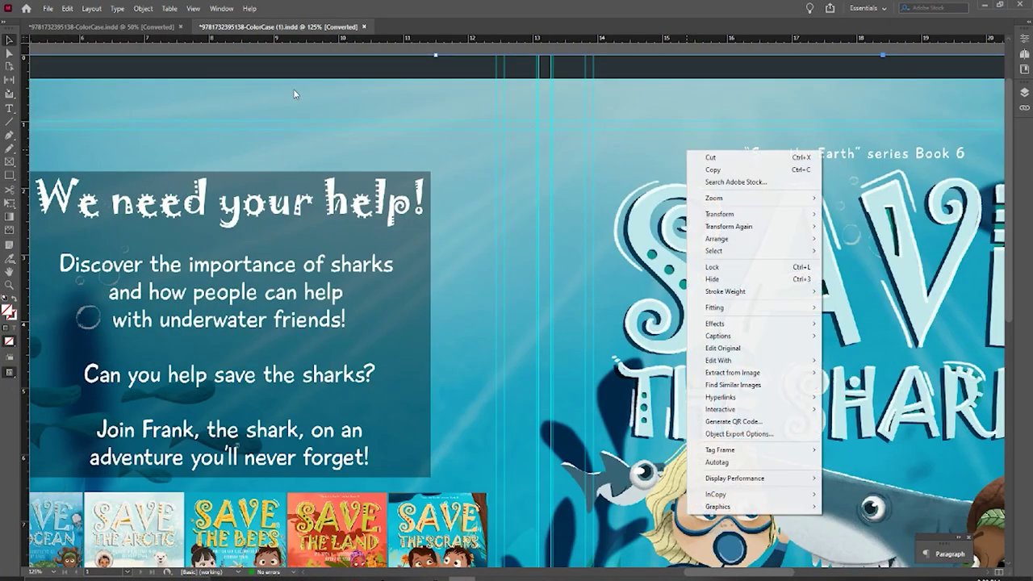
click(9, 108)
right_click(15, 112)
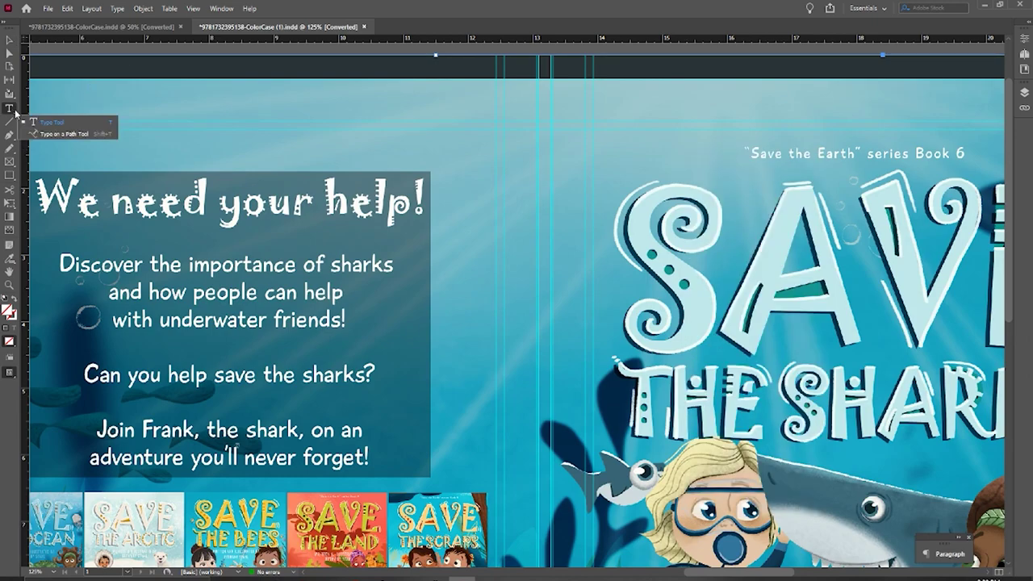
click(49, 122)
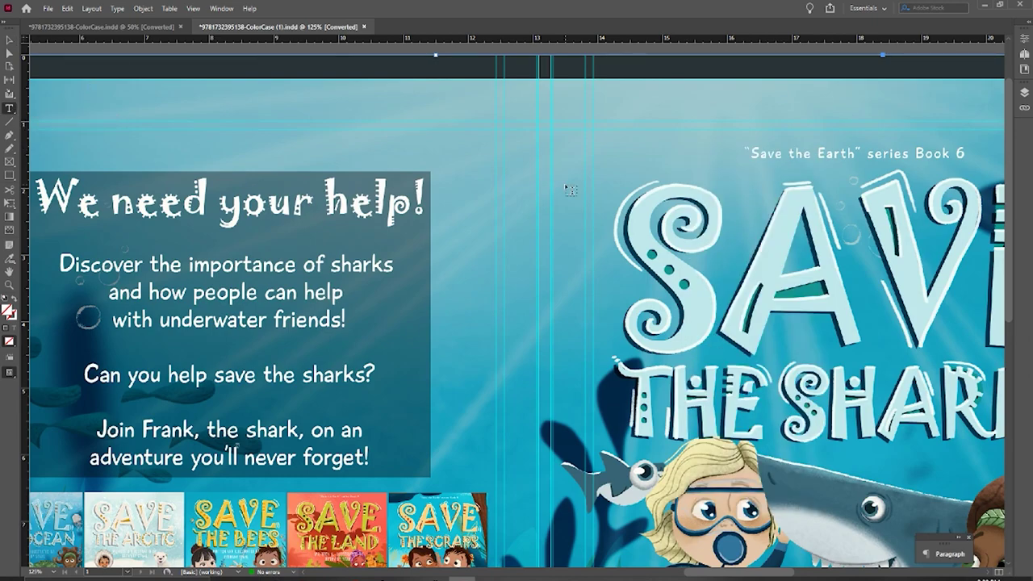
drag(505, 186, 897, 246)
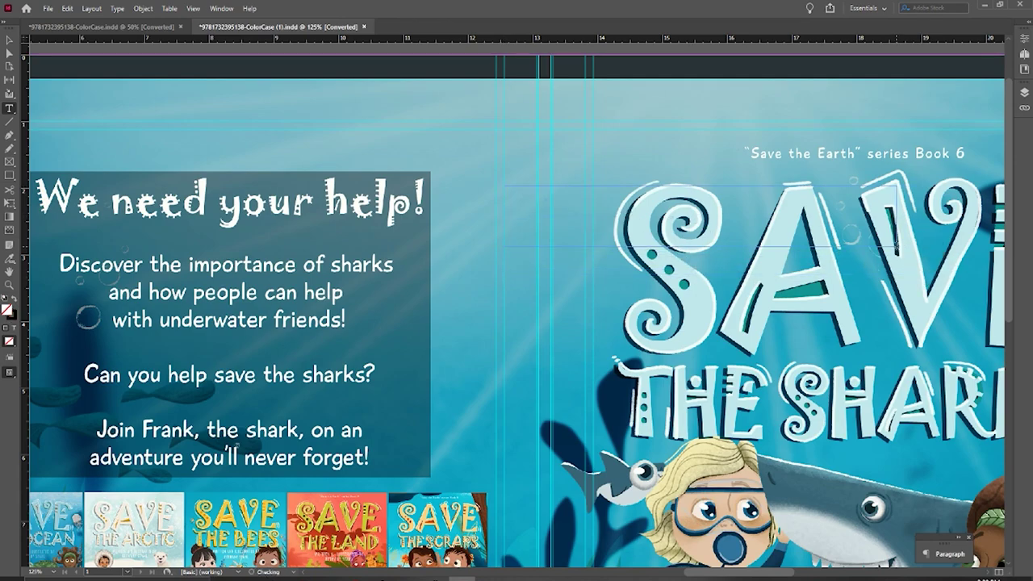
Enter the spine text "SAVE THE SHARKS" followed by a wide gap of spaces and the author's surname in capitals
text(Save t)
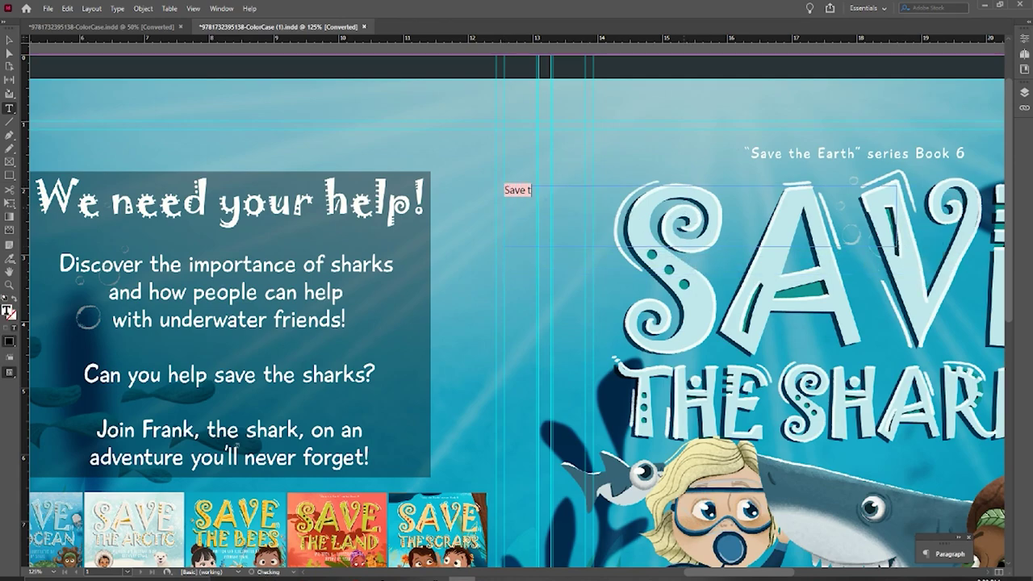
key(BackSpace)
key(BackSpace)
key(BackSpace)
key(BackSpace)
text(SAVE THE SHARKS)
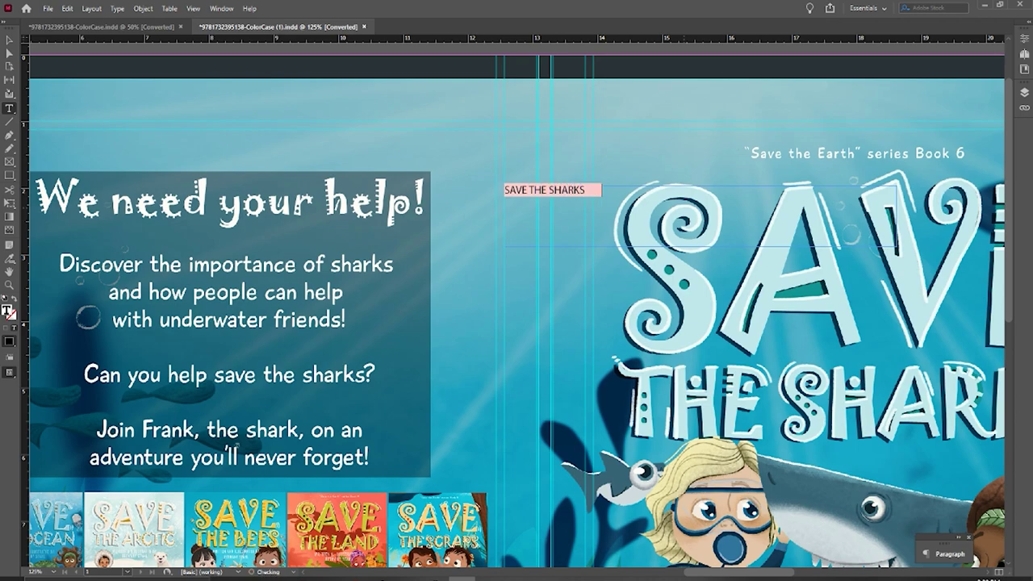
text(                                                           STAH)
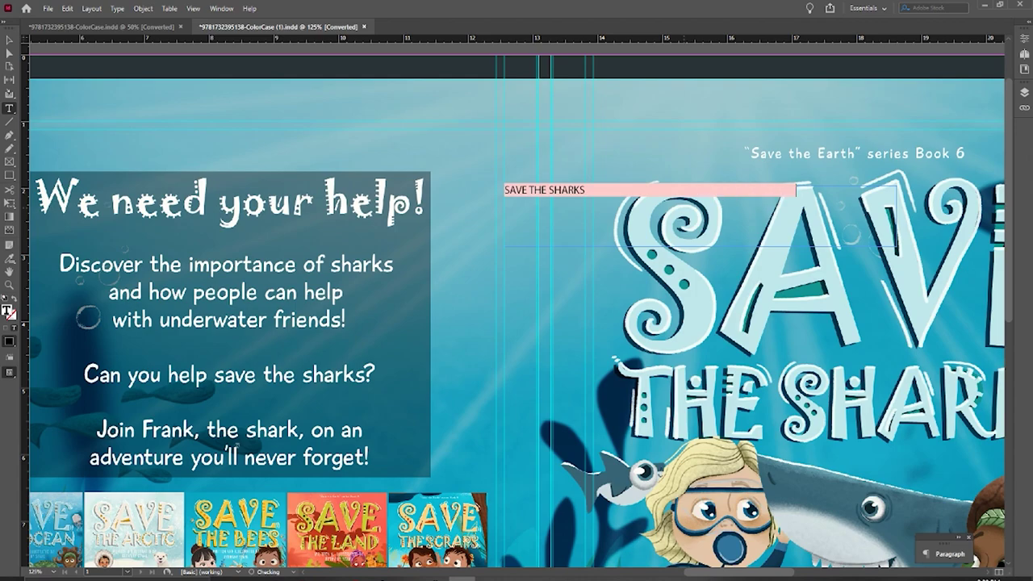
text(L)
Select all of the spine text and set its fill colour to [Paper]
key(ctrl+a)
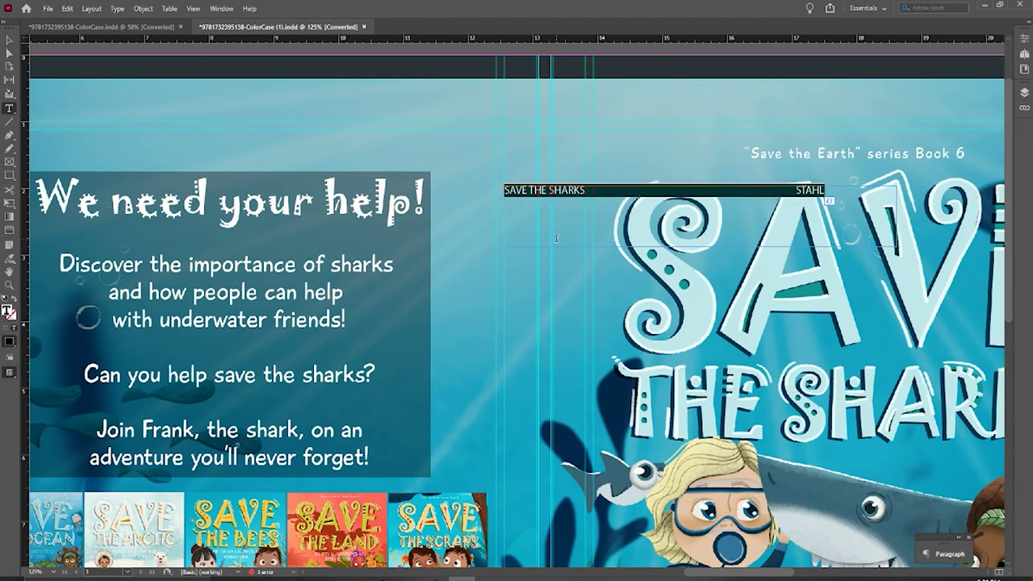
key(ctrl+minus)
key(ctrl+minus)
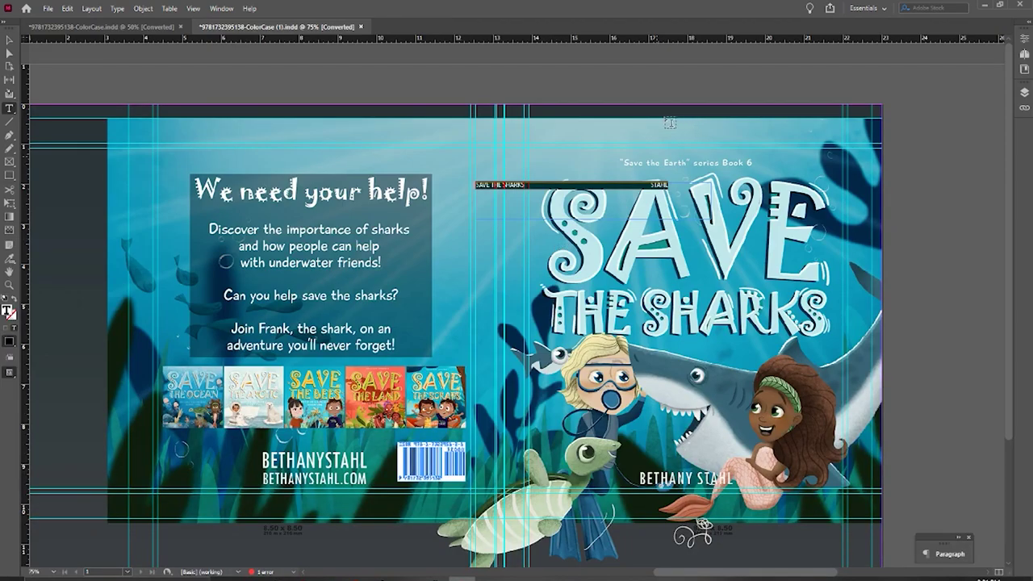
click(1025, 39)
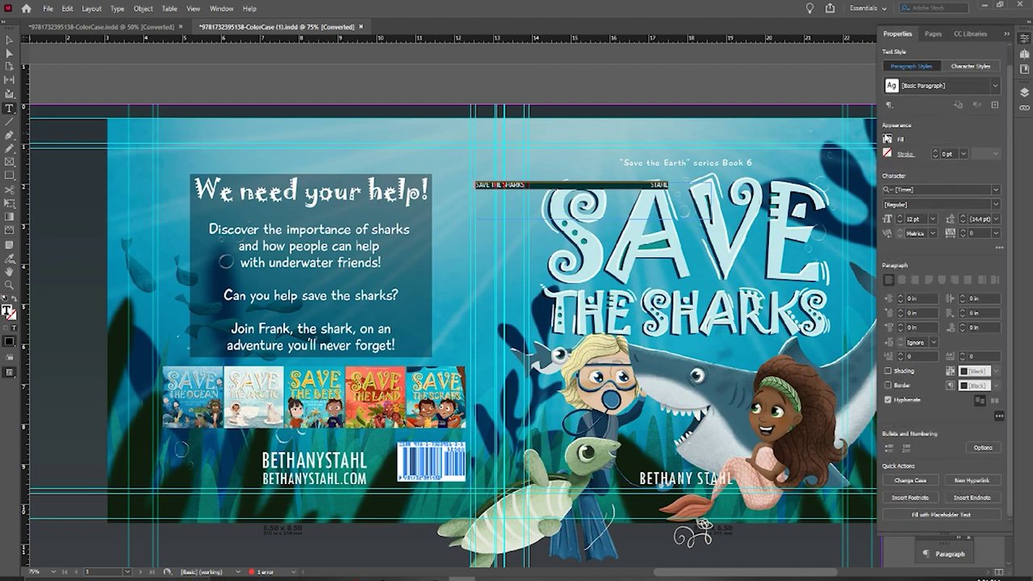
click(888, 139)
click(800, 224)
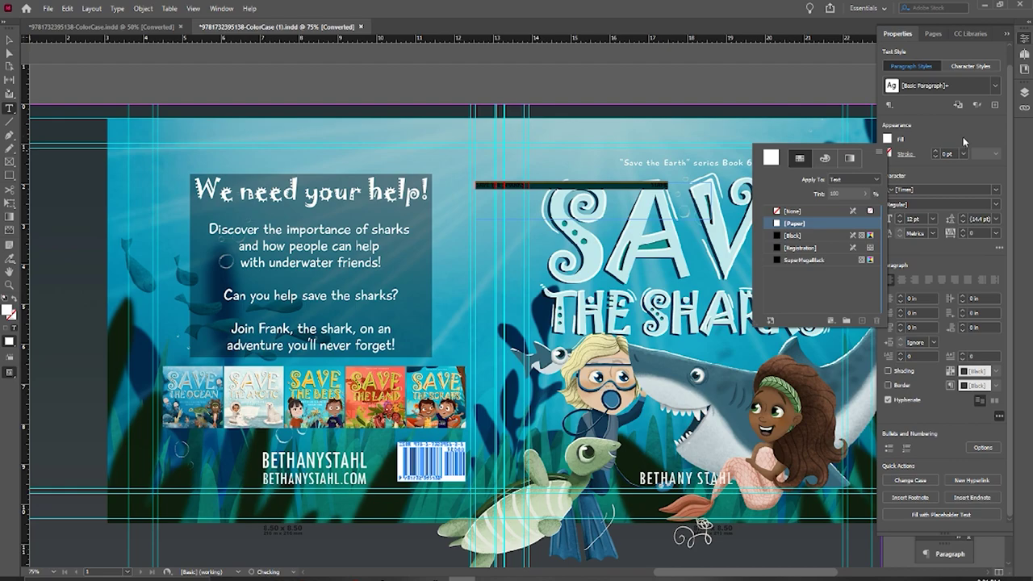
Set the font size of the selected spine text to 15 pt
click(914, 219)
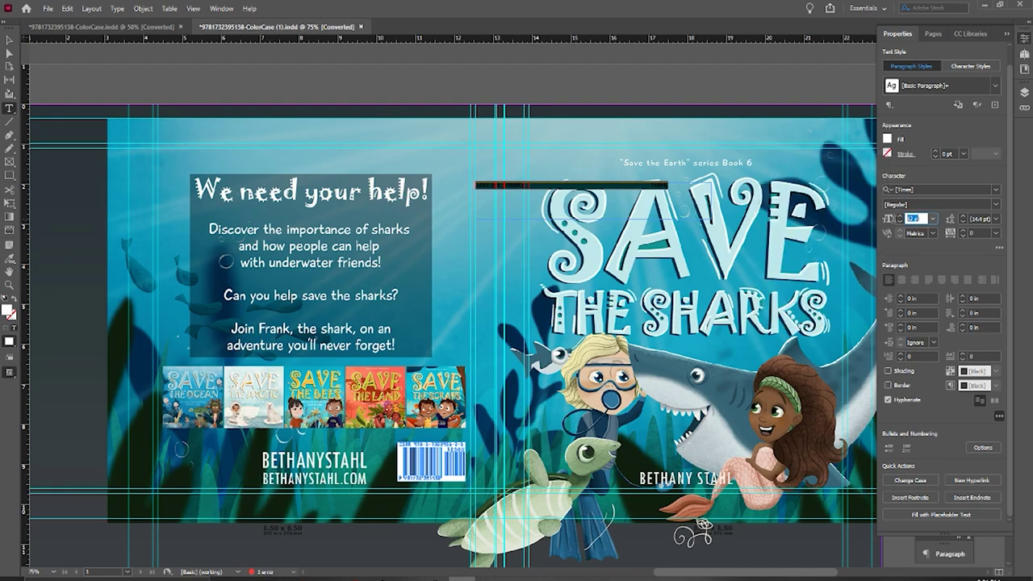
text(1)
text(4)
key(Return)
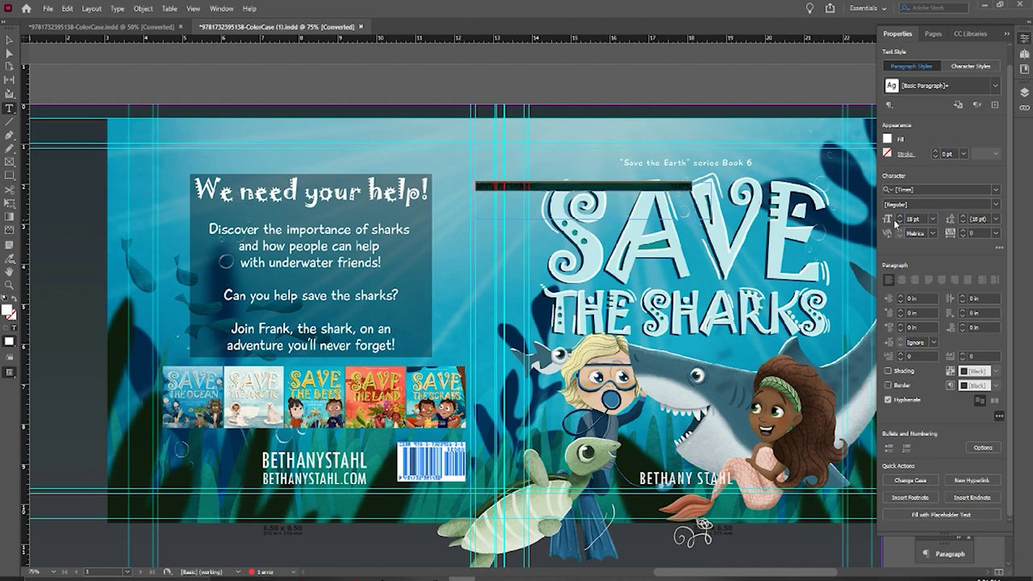
Change the font of the selected spine text to the rounded hand-lettered typeface used for the back cover blurb
click(923, 188)
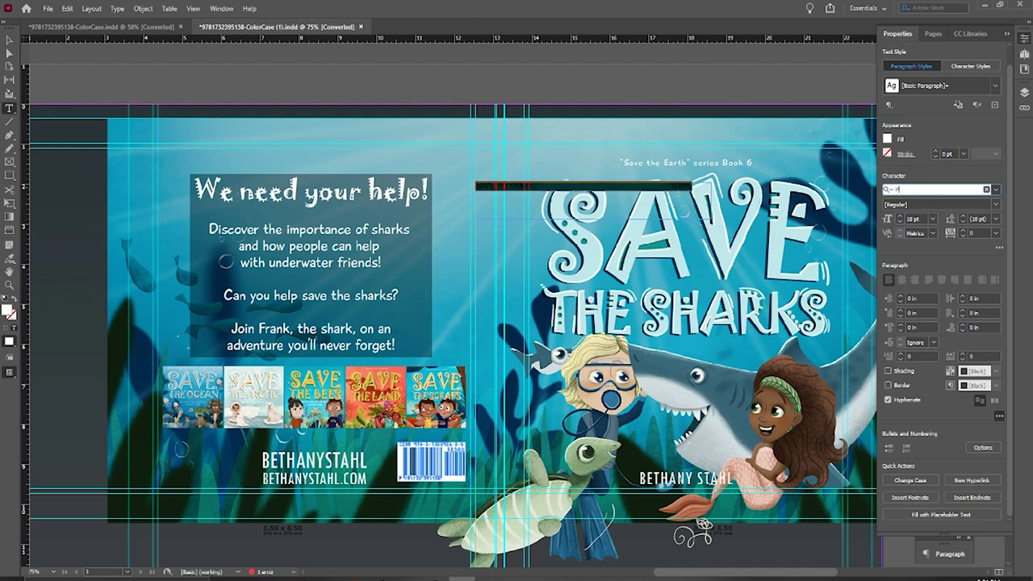
key(Escape)
key(Escape)
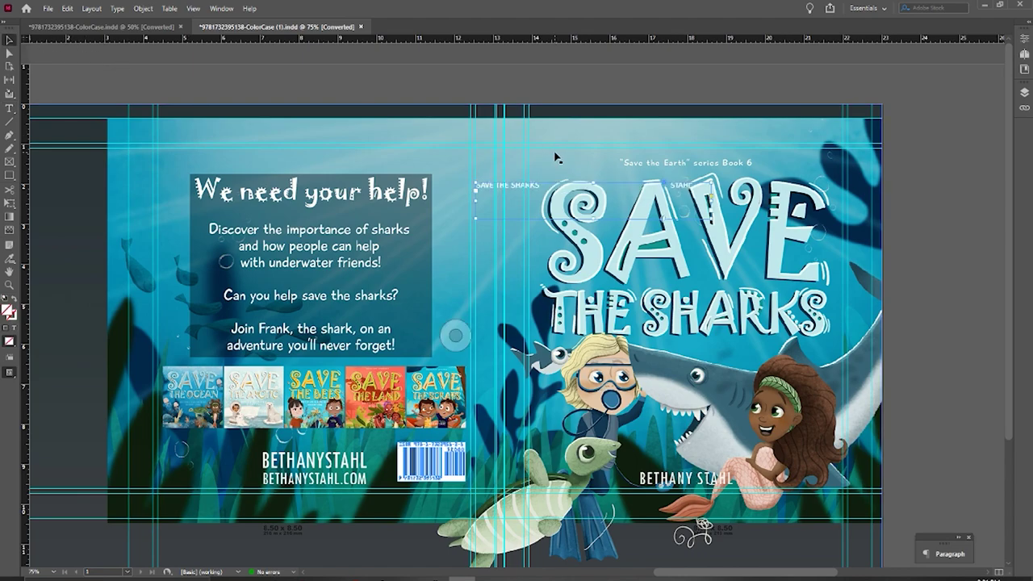
Reduce the height of the spine text frame so it fits closely around the single line of text
click(631, 233)
click(592, 191)
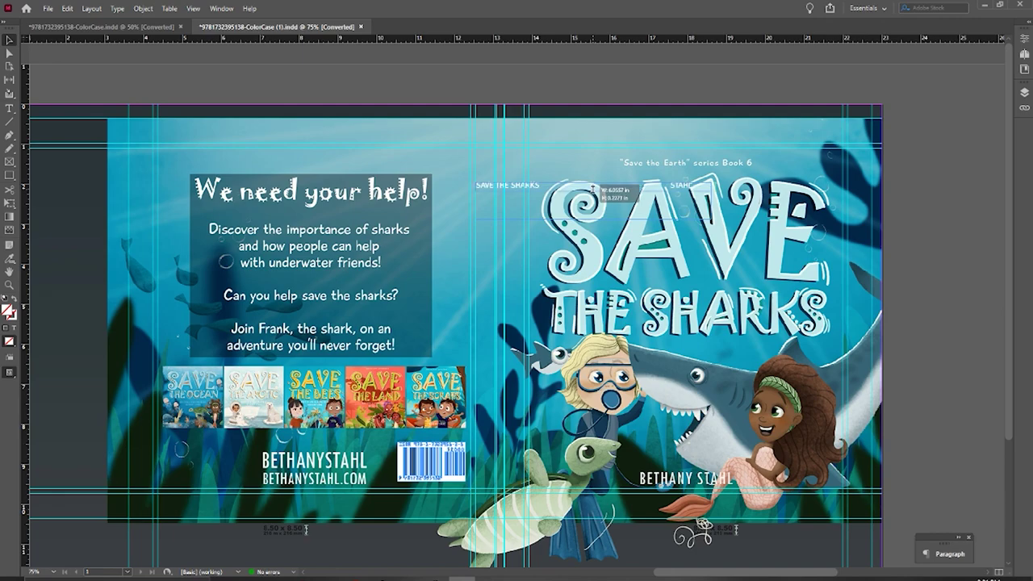
key(ctrl+equal)
key(ctrl+equal)
key(ctrl+equal)
key(ctrl+equal)
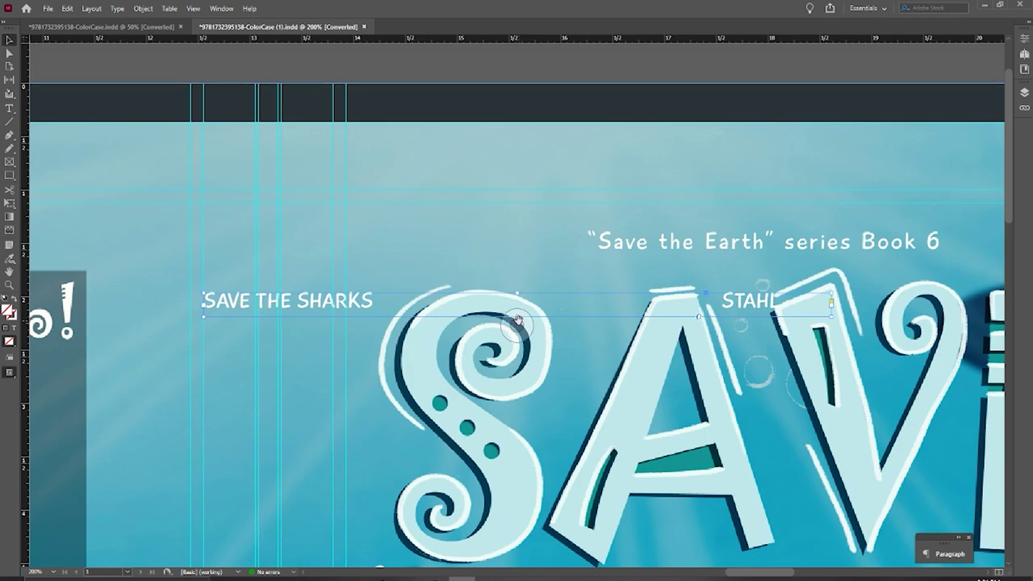
drag(517, 316, 519, 308)
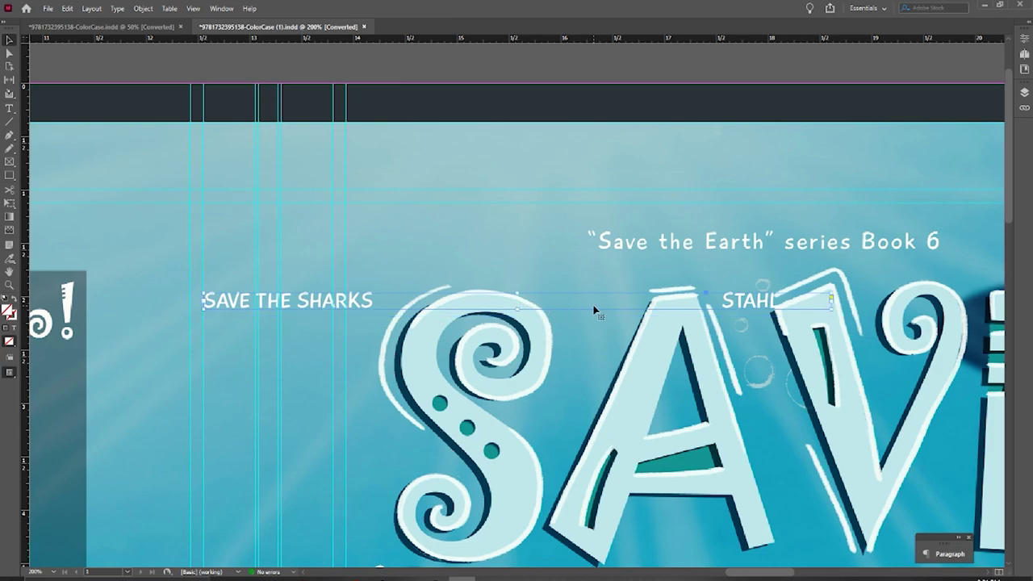
Rotate the spine text 90° clockwise and place it on the spine between the front and back covers, reading downwards
key(ctrl+minus)
key(ctrl+minus)
key(ctrl+minus)
key(ctrl+minus)
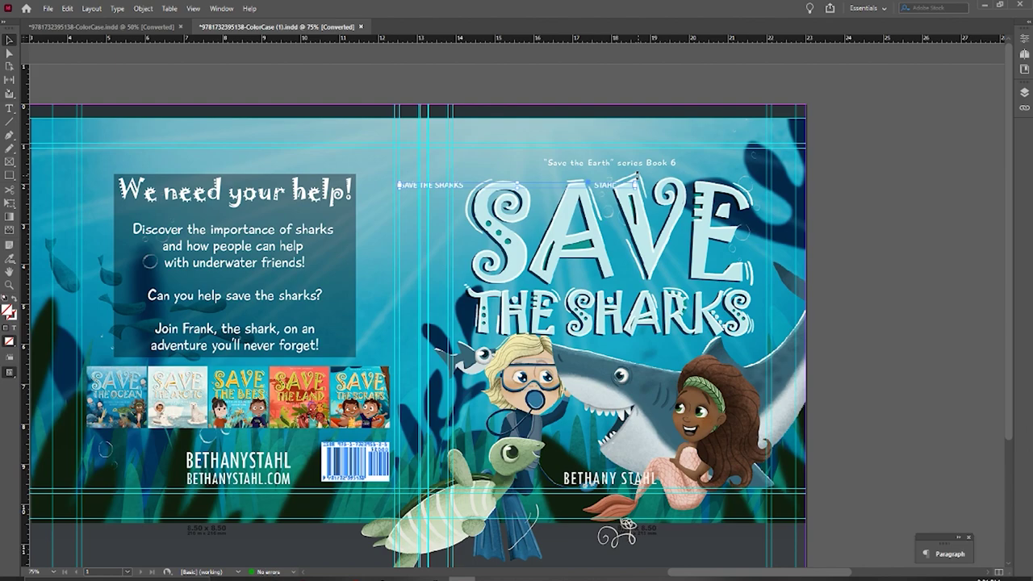
drag(619, 249, 418, 217)
scroll(513, 250, left, 3)
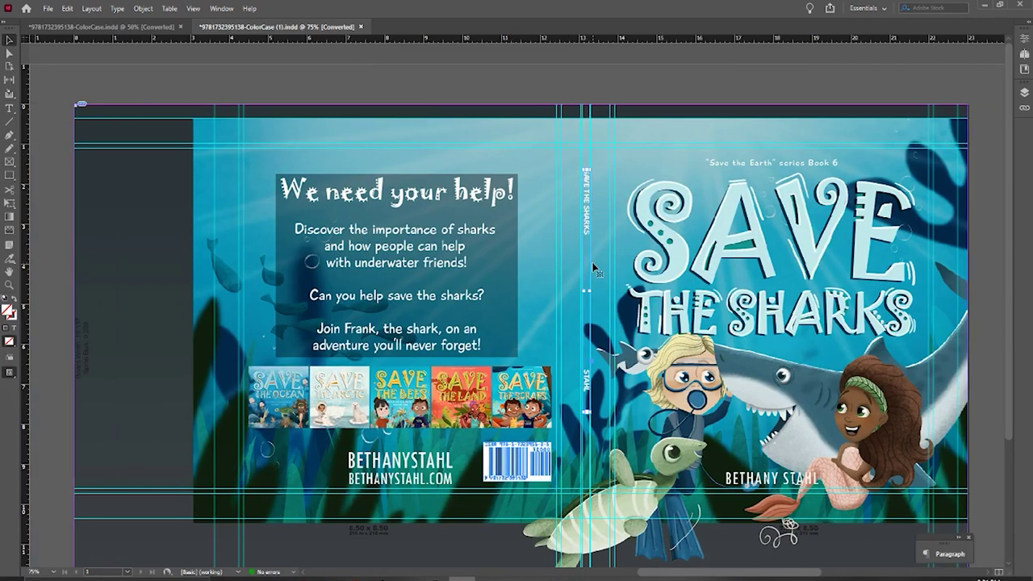
click(521, 335)
click(520, 335)
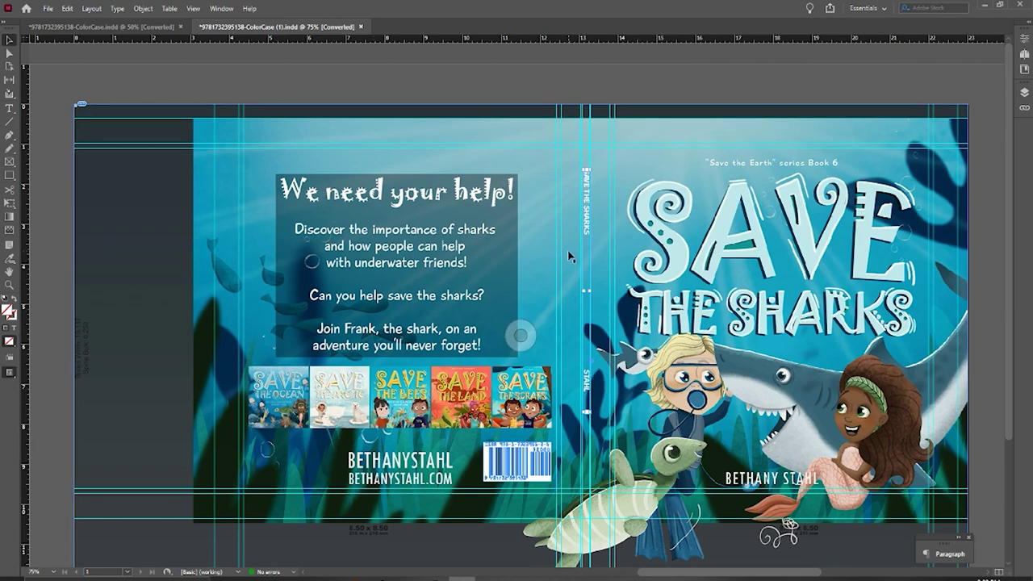
Fine-tune the vertical text's position so the title and surname sit centred between the spine guides
key(ctrl+equal)
key(ctrl+equal)
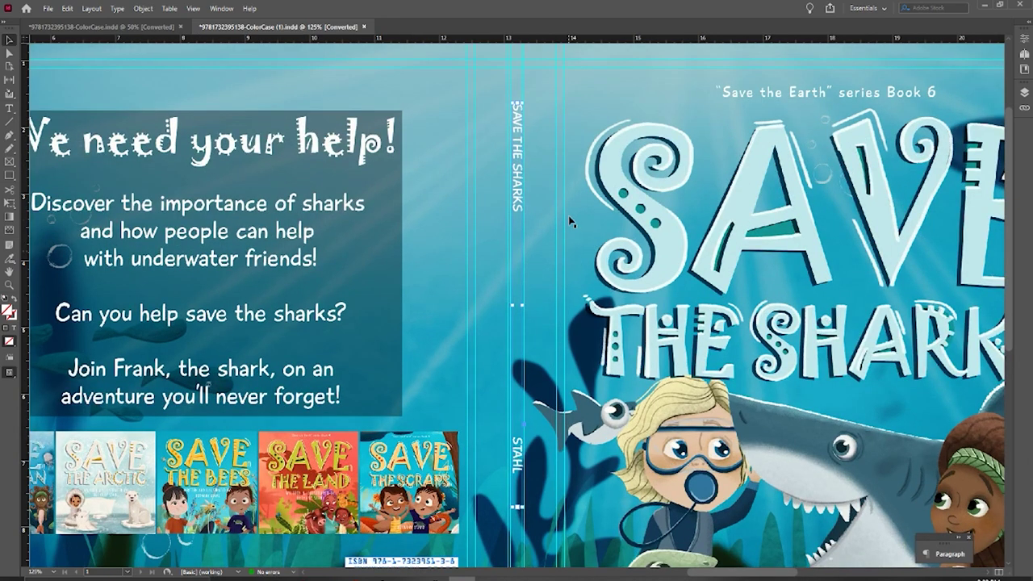
click(518, 137)
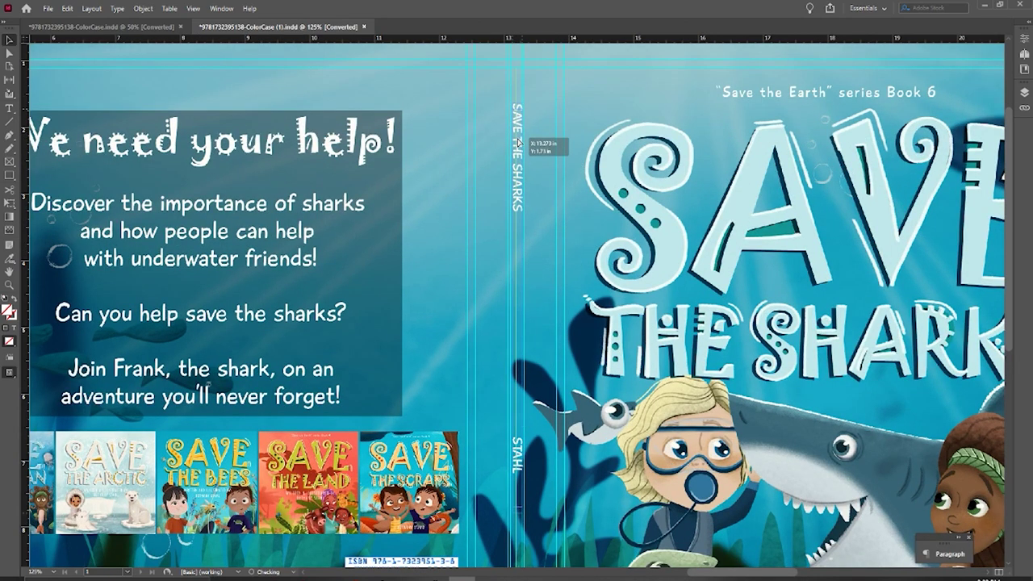
drag(518, 144, 518, 128)
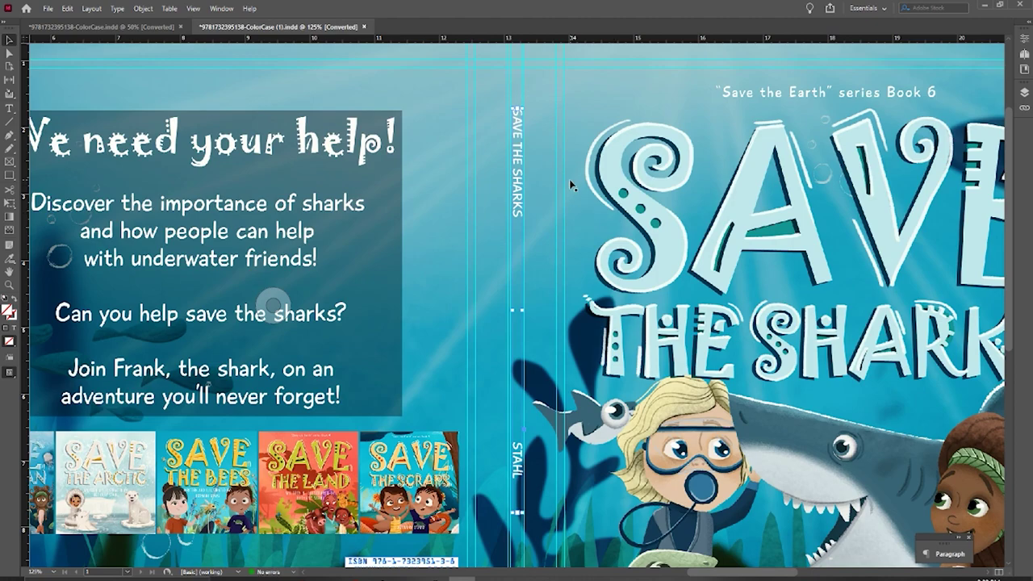
key(ctrl+shift+a)
key(ctrl+equal)
key(ctrl+equal)
scroll(548, 169, down, 3)
scroll(548, 170, right, 2)
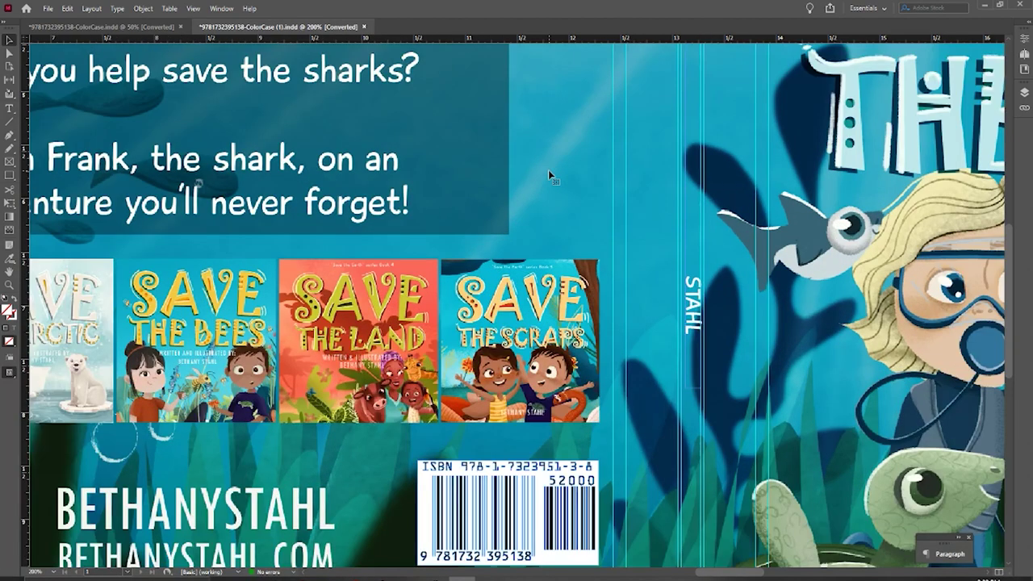
click(692, 300)
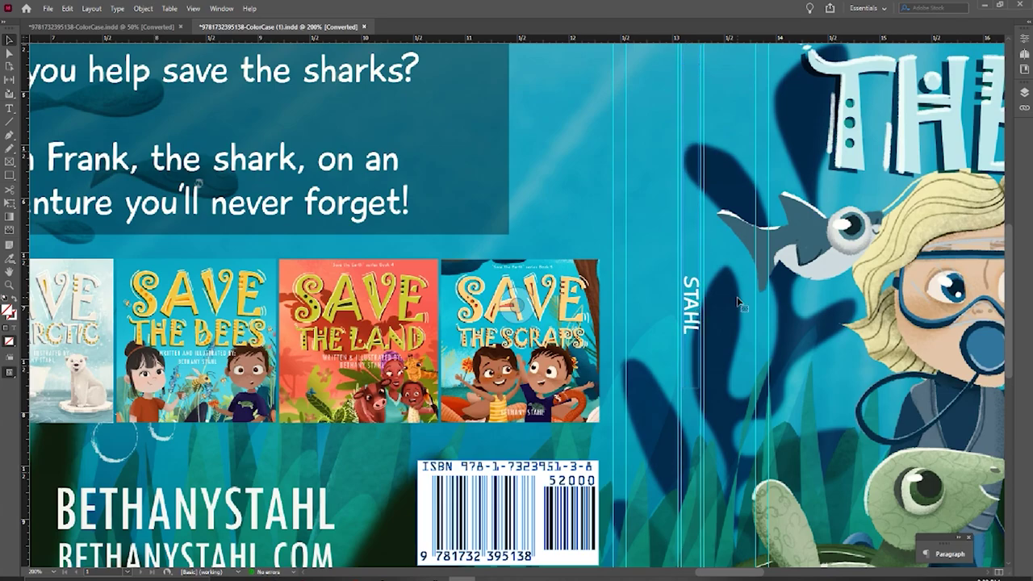
key(ctrl+0)
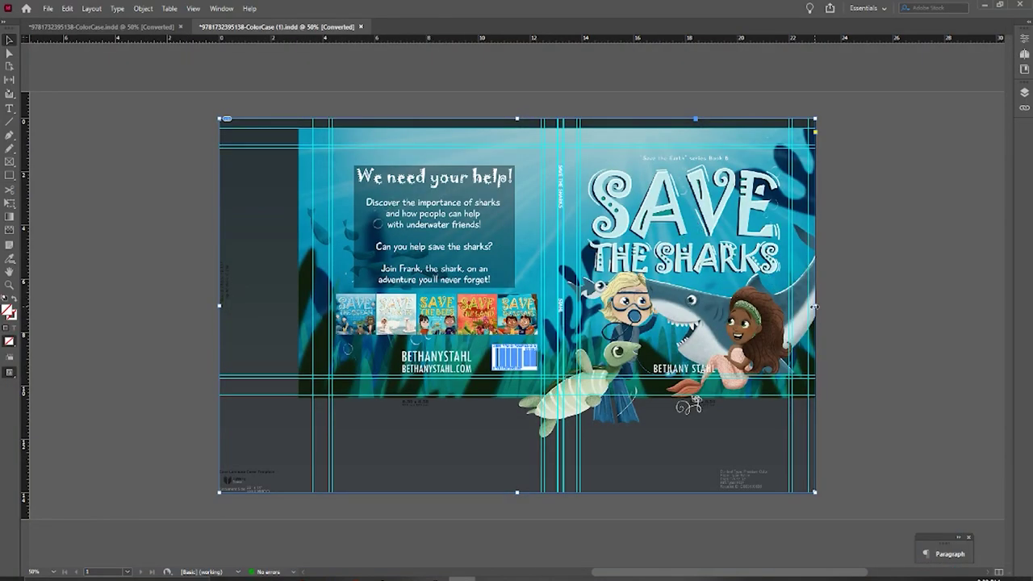
Export the cover as an Adobe PDF (Print) file named "delete" using the modified [High Quality Print] preset
click(49, 8)
click(78, 229)
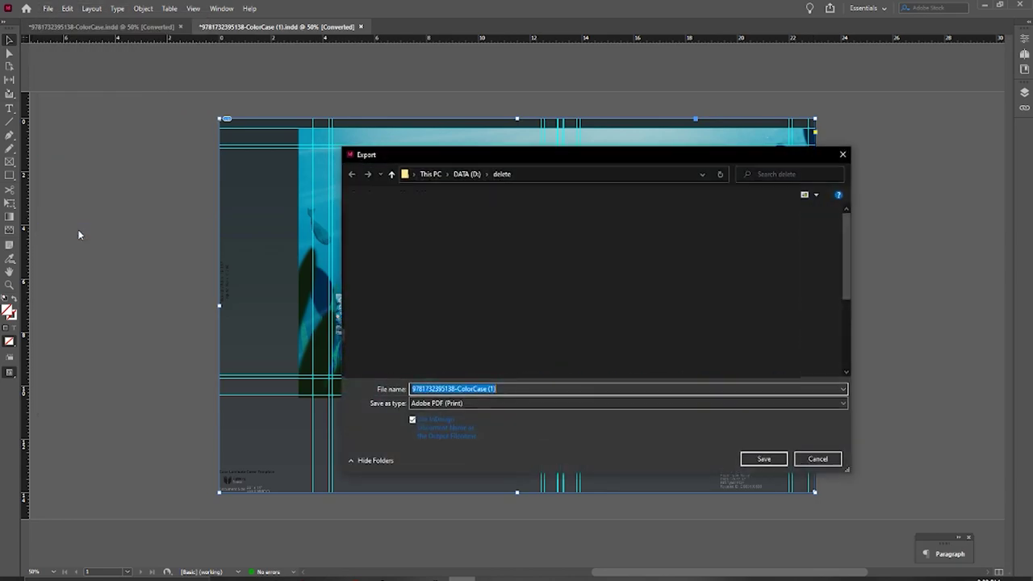
text(delete)
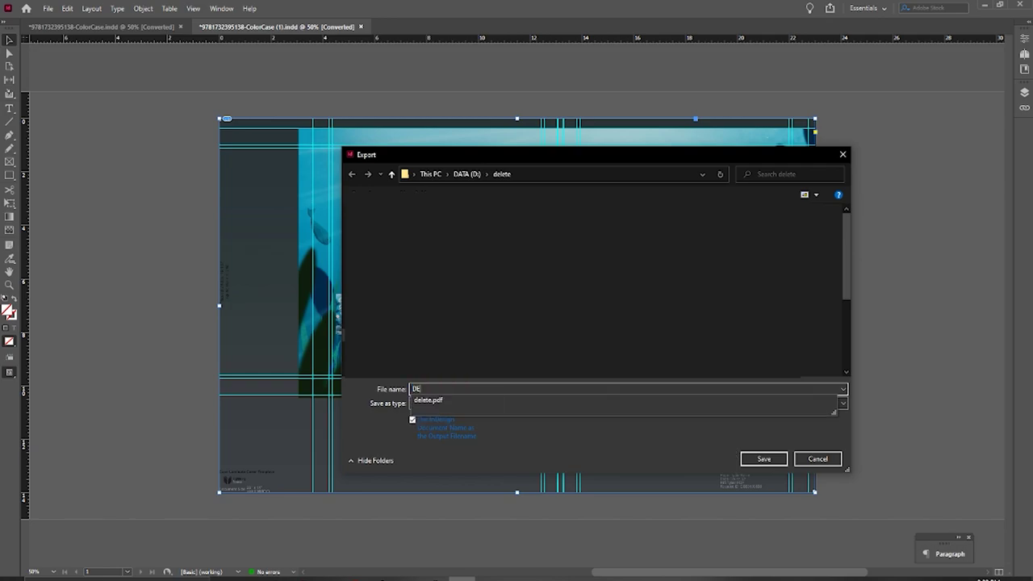
click(763, 459)
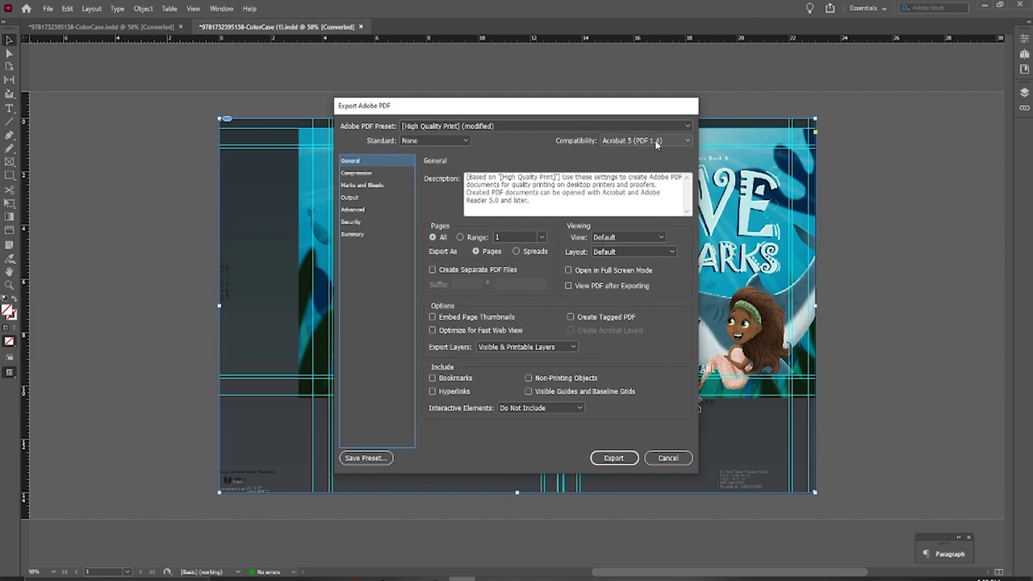
click(628, 457)
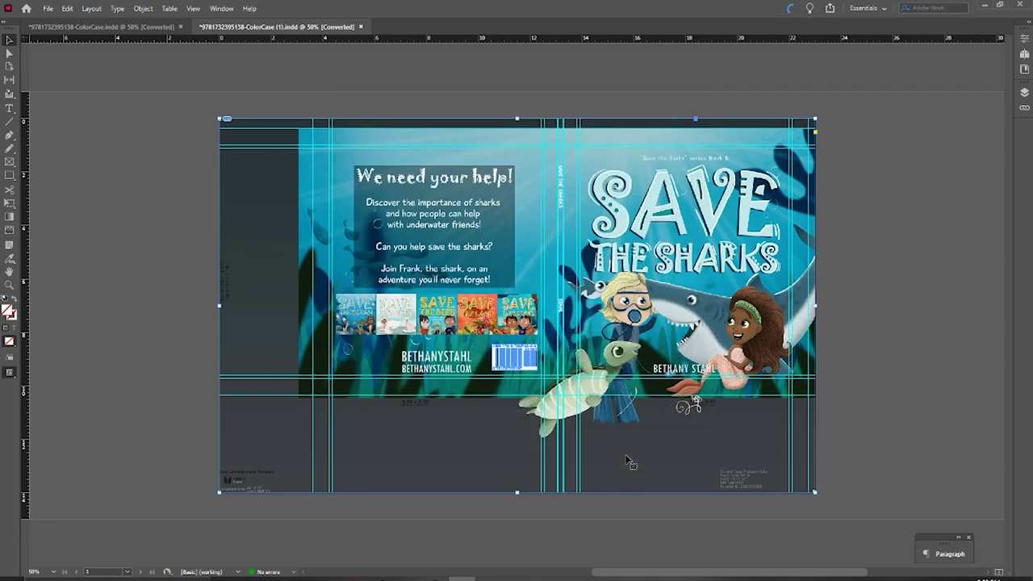